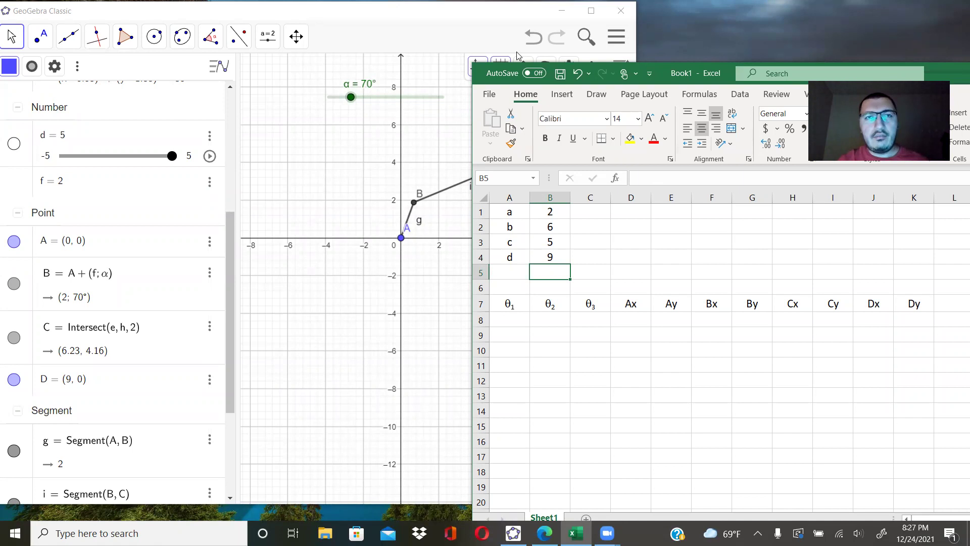
# Draw a line through point B parallel to the x-axis in the GeoGebra linkage drawing.
pyautogui.click(343, 41)
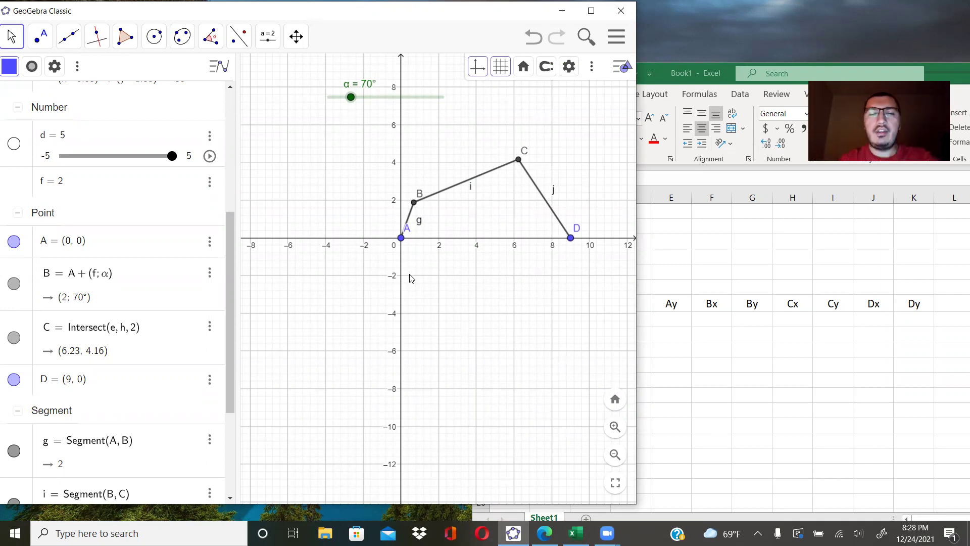
pyautogui.moveTo(350, 97)
pyautogui.mouseDown()
pyautogui.moveTo(329, 98)
pyautogui.moveTo(446, 104)
pyautogui.moveTo(352, 99)
pyautogui.mouseUp()
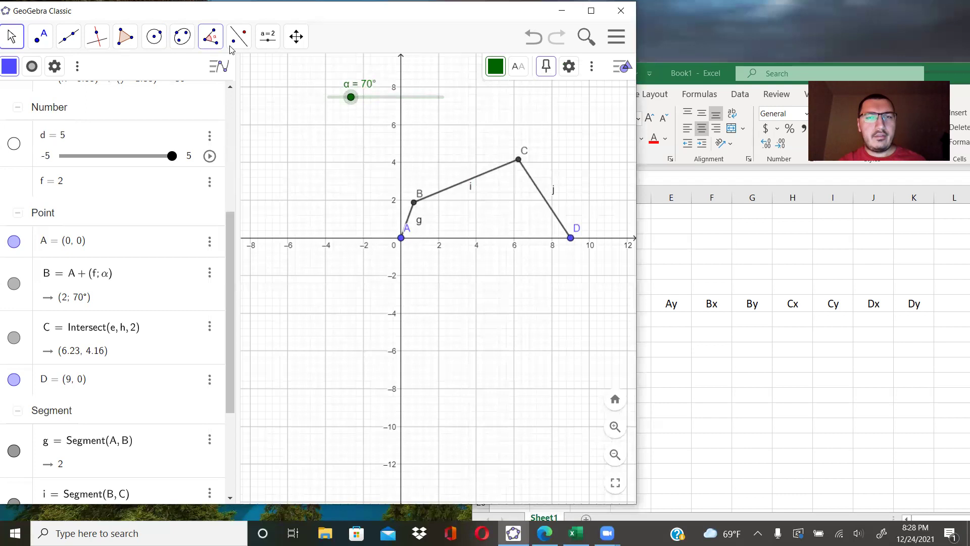
pyautogui.click(69, 37)
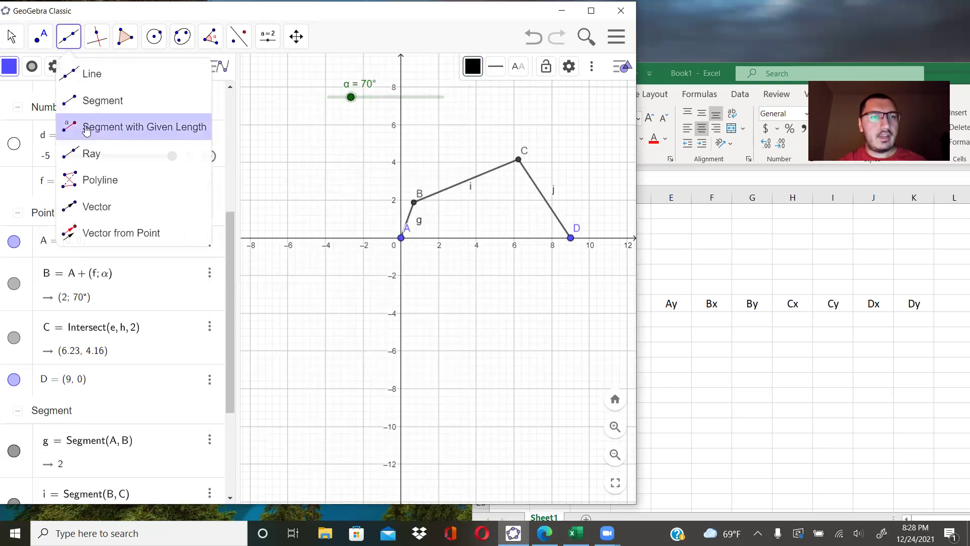
pyautogui.moveTo(99, 41)
pyautogui.click(132, 101)
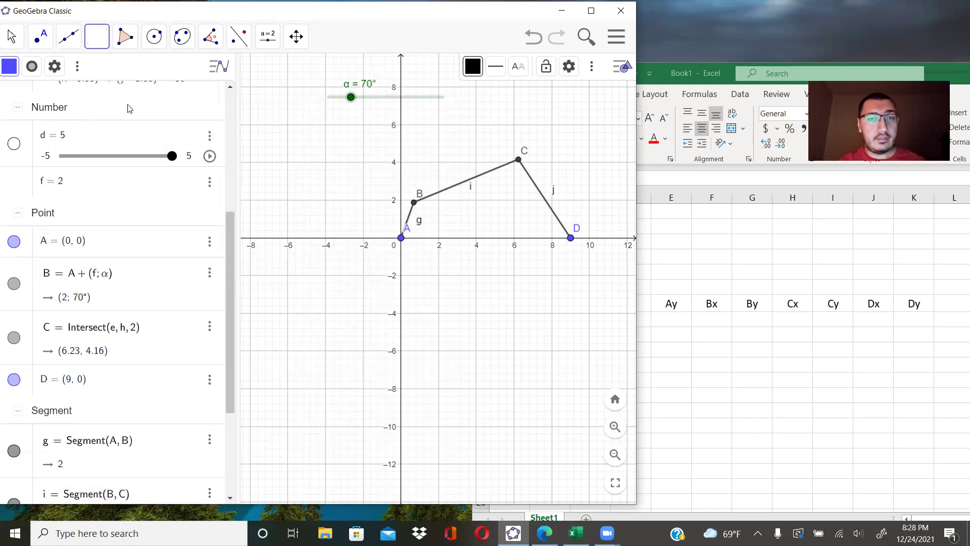
pyautogui.click(487, 238)
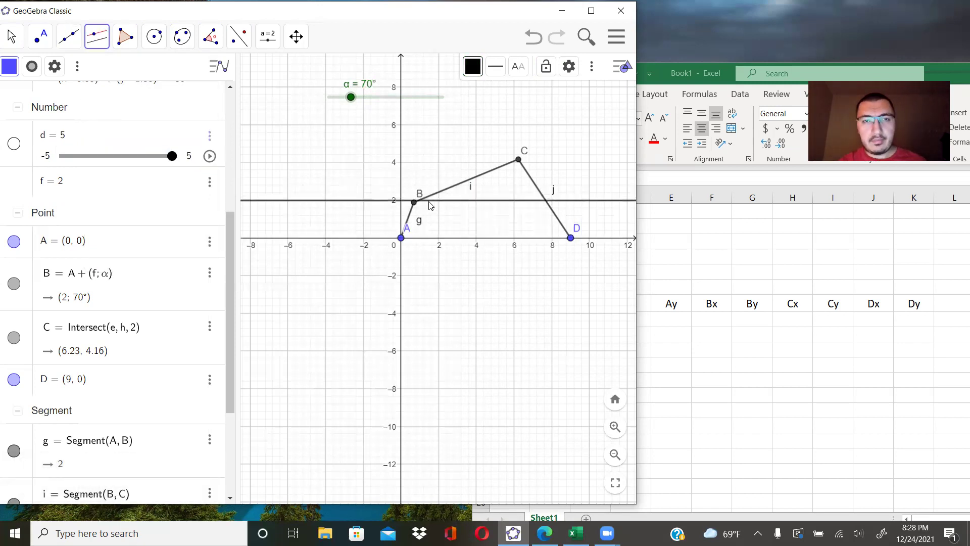
pyautogui.click(413, 203)
# Mark the angle at B between the horizontal line through B and segment BC.
pyautogui.click(210, 36)
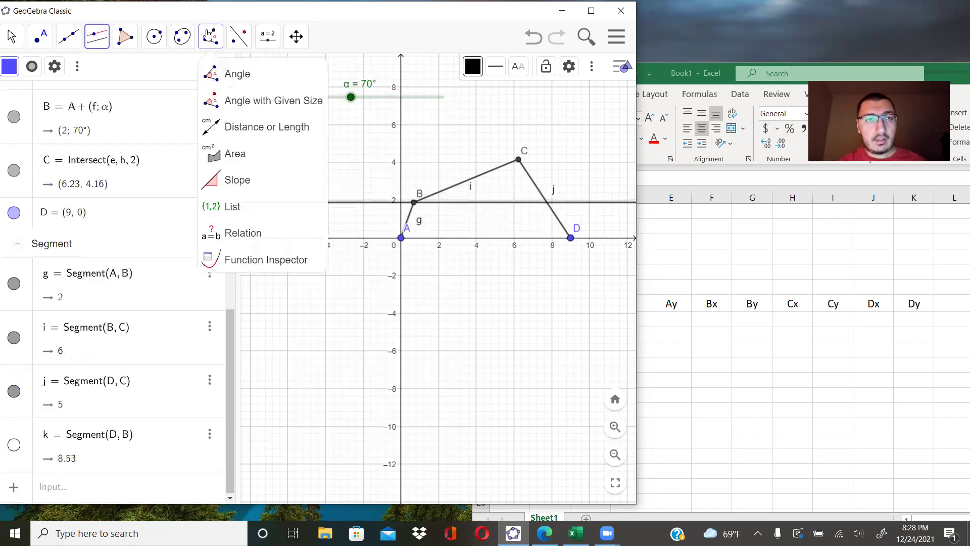
pyautogui.click(242, 73)
pyautogui.click(442, 195)
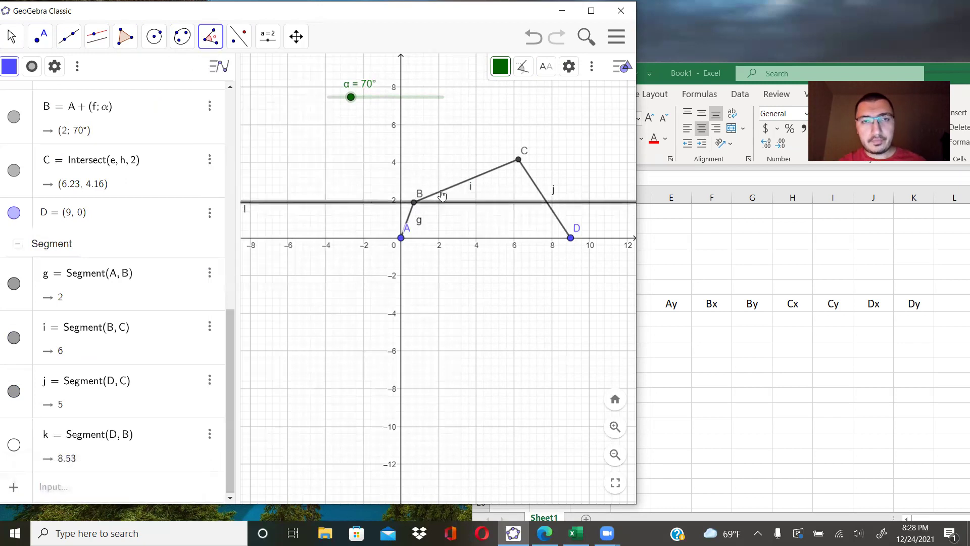
pyautogui.click(442, 194)
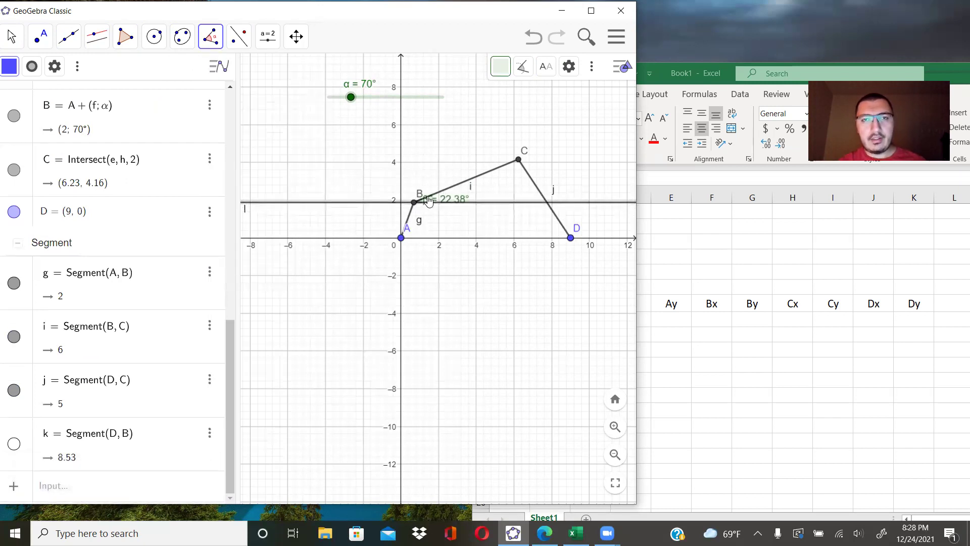
# Mark the angle at D between the x-axis and segment DC, and test the α slider at 64° before resetting it to 70°.
pyautogui.click(210, 41)
pyautogui.click(238, 73)
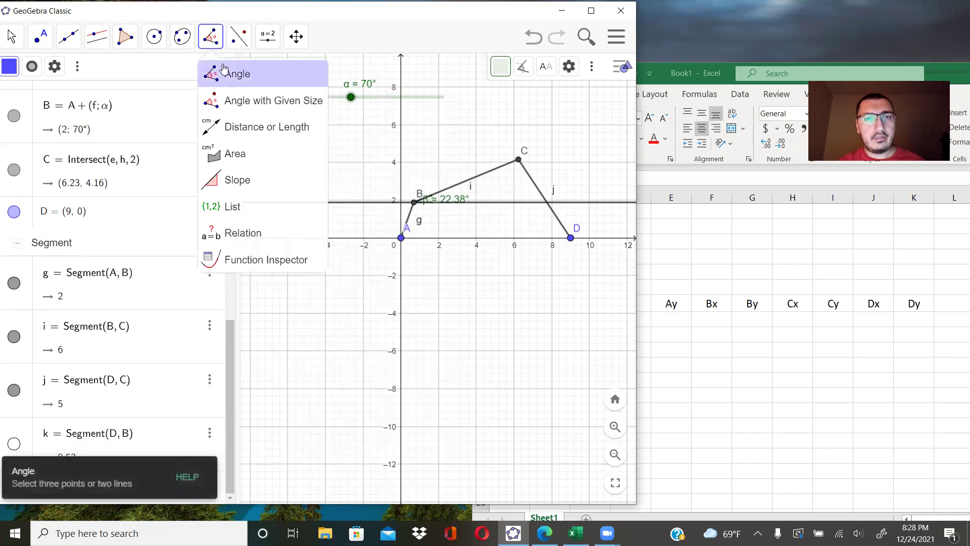
pyautogui.click(596, 238)
pyautogui.click(559, 222)
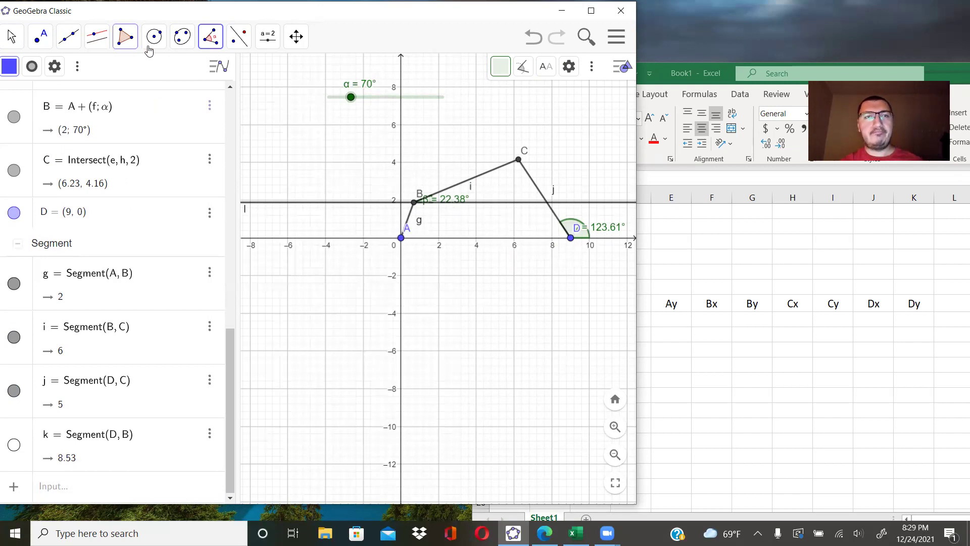
pyautogui.press('Escape')
pyautogui.moveTo(353, 102)
pyautogui.mouseDown()
pyautogui.moveTo(446, 103)
pyautogui.moveTo(349, 100)
pyautogui.mouseUp()
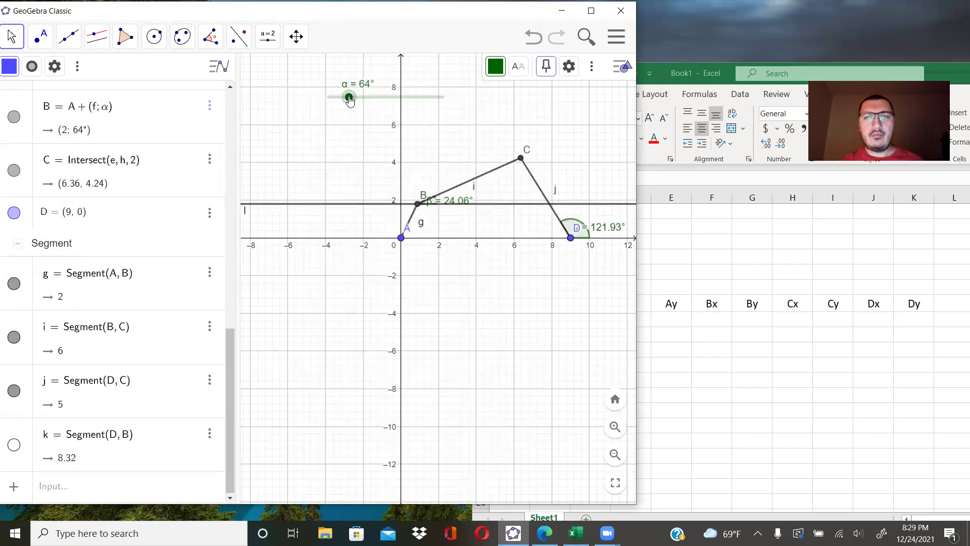
pyautogui.moveTo(349, 100); pyautogui.dragTo(351, 99)
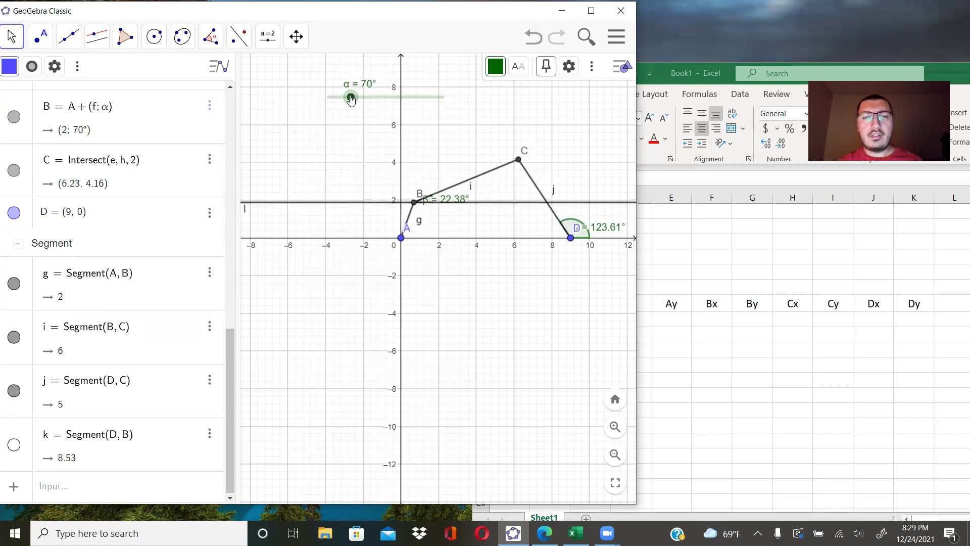
# Switch to the Excel workbook and review the link lengths a, b, c and d alongside the linkage drawing.
pyautogui.click(718, 235)
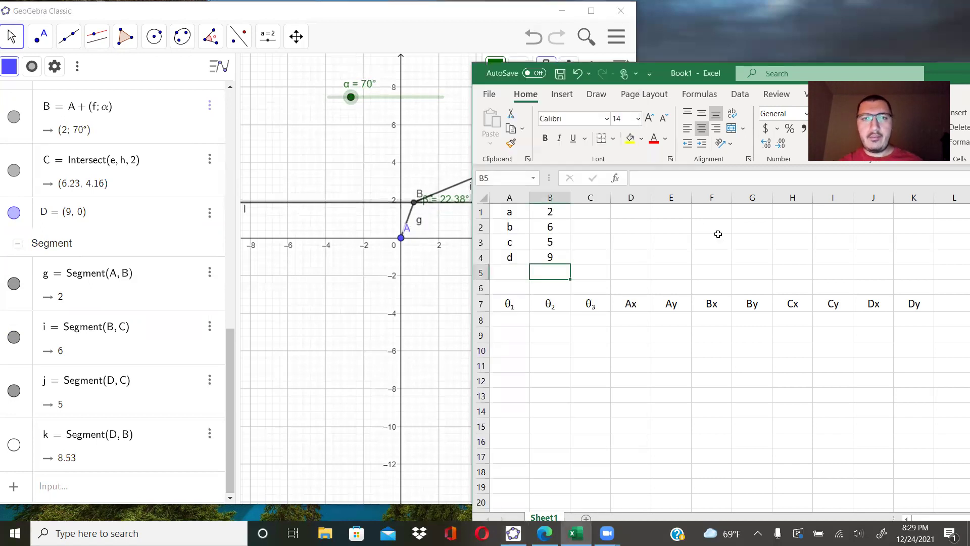
pyautogui.click(645, 255)
pyautogui.click(549, 218)
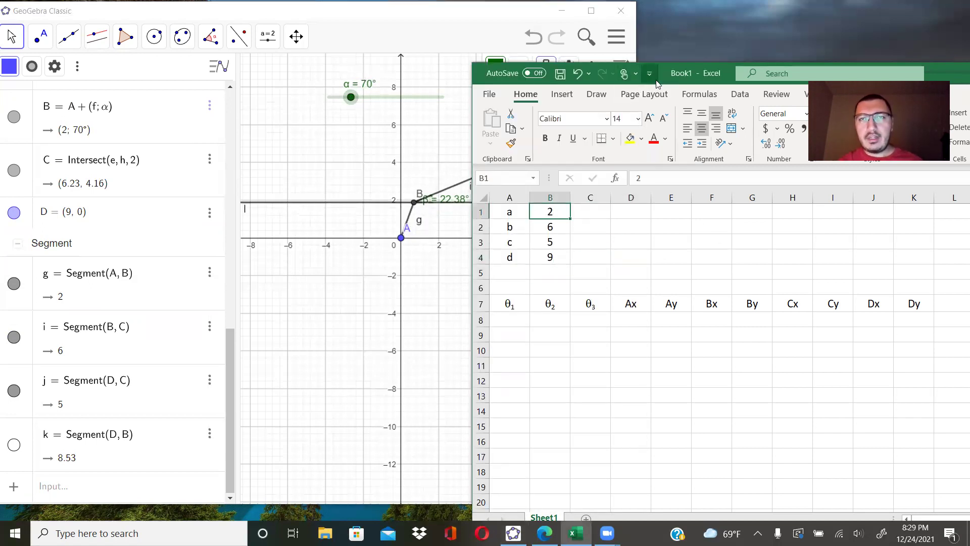
pyautogui.moveTo(664, 75); pyautogui.dragTo(746, 103)
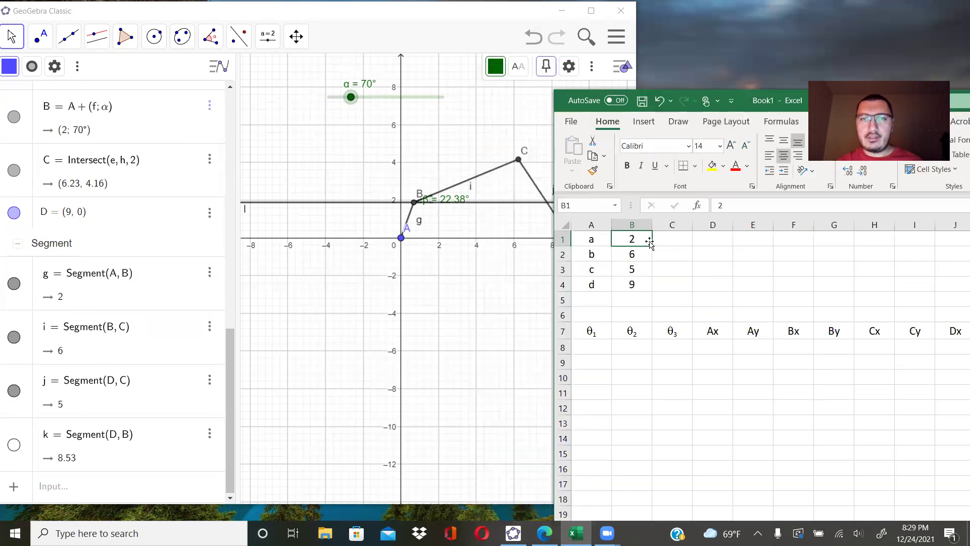
pyautogui.click(596, 241)
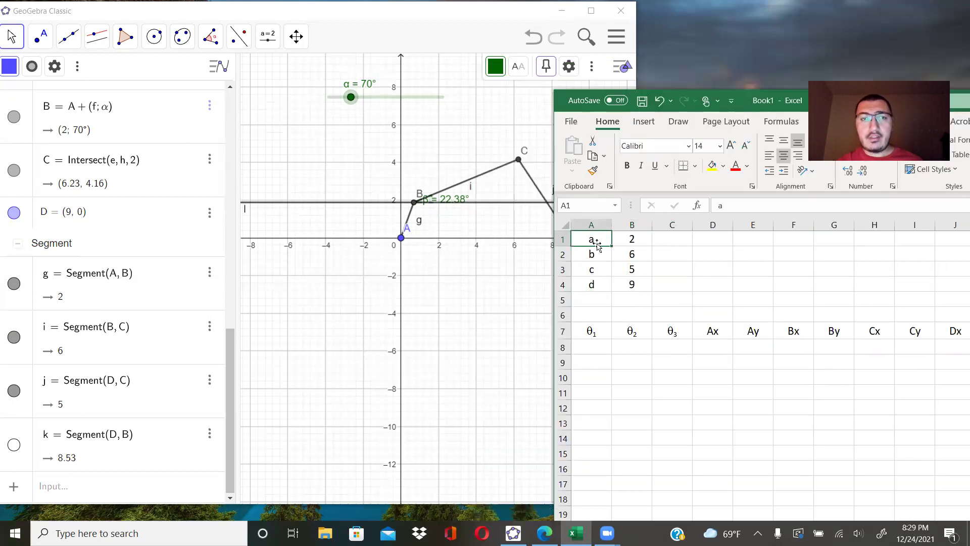
pyautogui.click(596, 254)
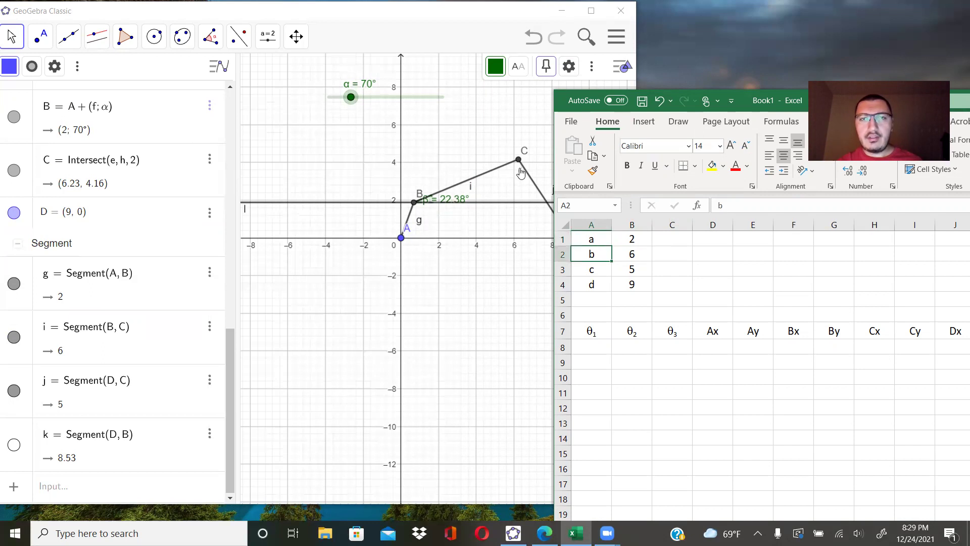
pyautogui.click(586, 280)
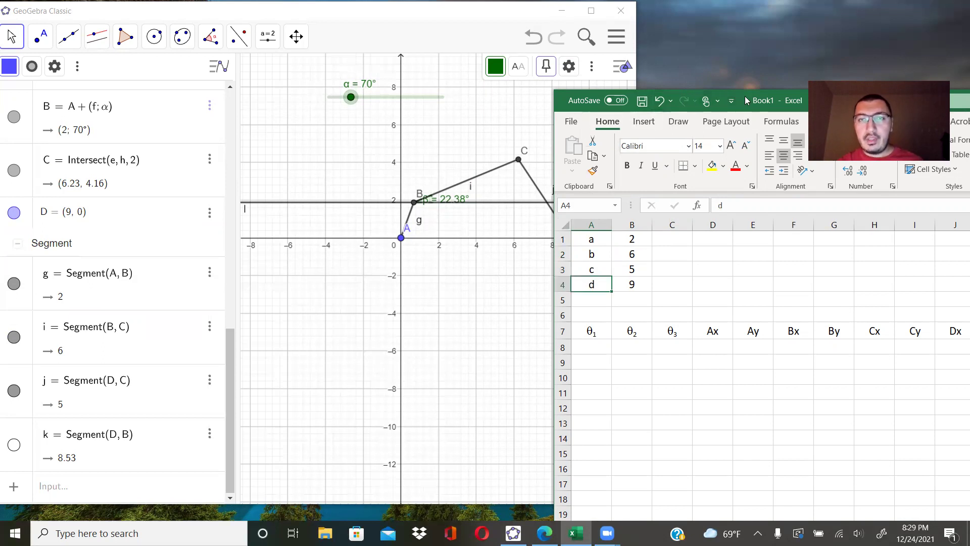
pyautogui.moveTo(745, 96); pyautogui.dragTo(762, 59)
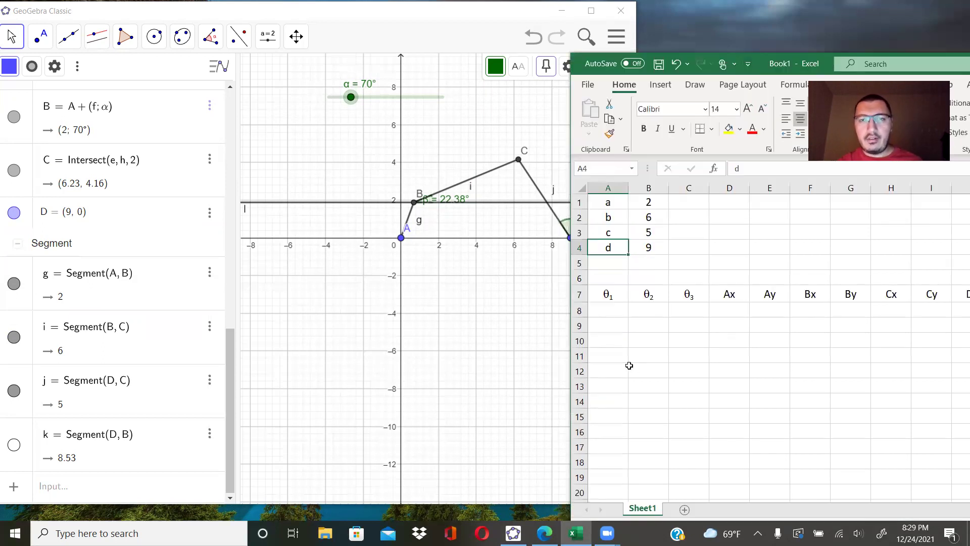
# Fill the θ1 column from A8 to A368 with angles from 0 to 360 in steps of 1.
pyautogui.click(612, 310)
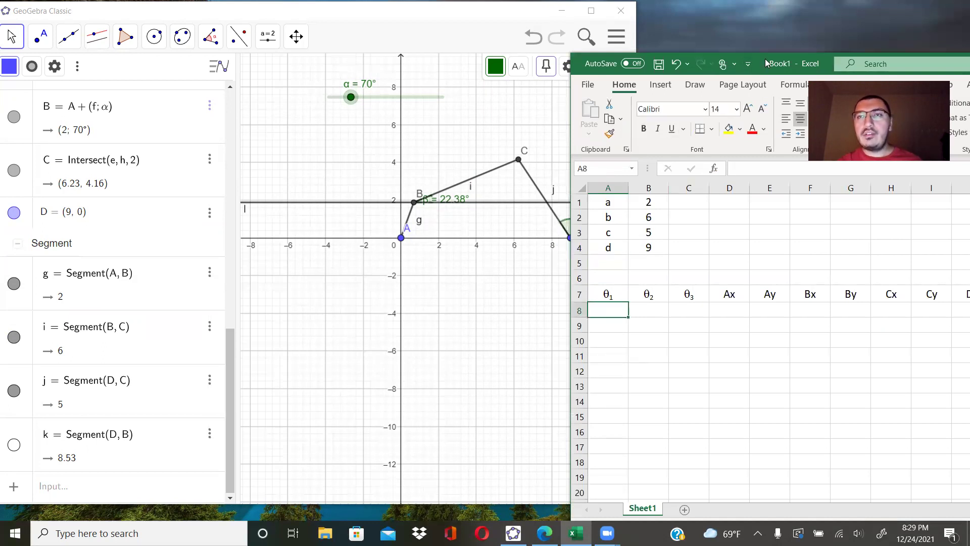
pyautogui.moveTo(762, 61); pyautogui.dragTo(721, 69)
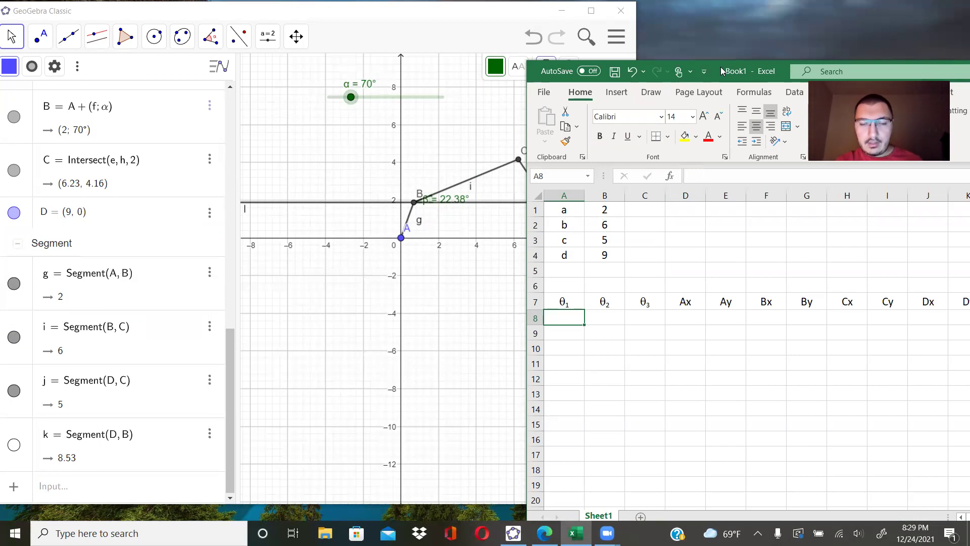
pyautogui.write('0')
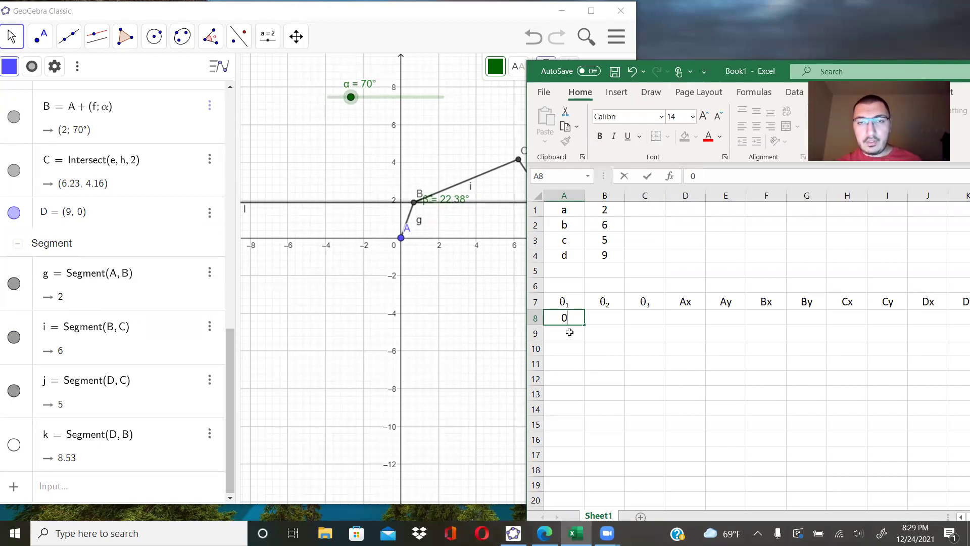
pyautogui.click(569, 332)
pyautogui.write('2')
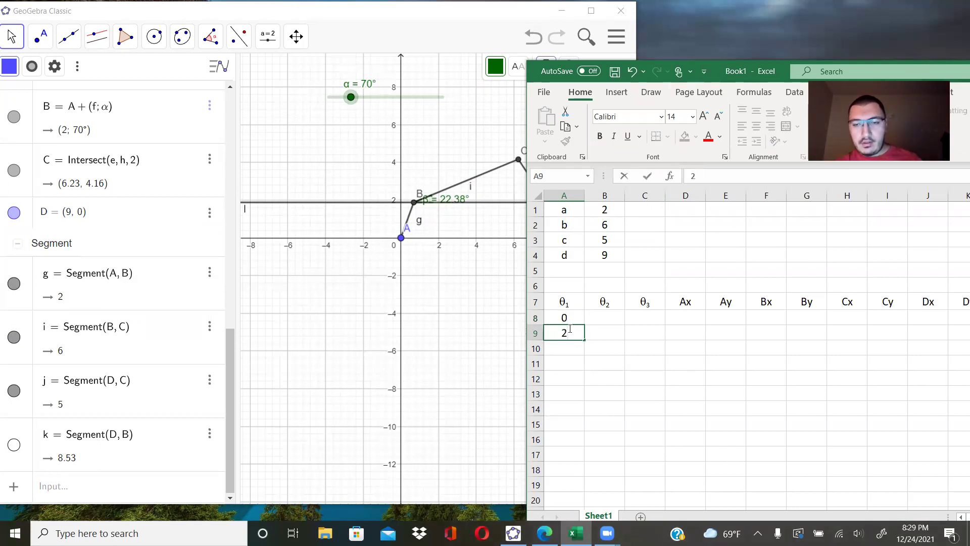
pyautogui.click(572, 343)
pyautogui.moveTo(576, 317); pyautogui.dragTo(573, 459)
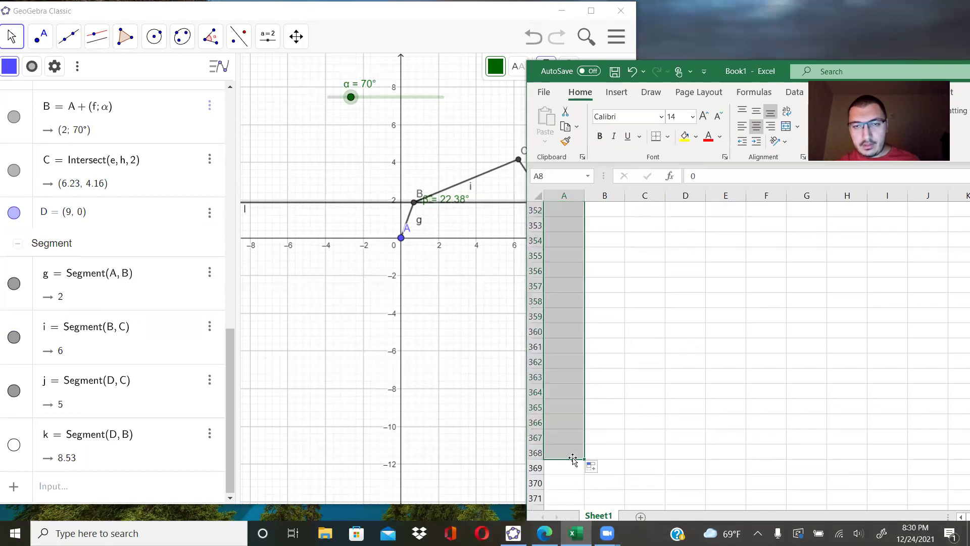
pyautogui.click(701, 426)
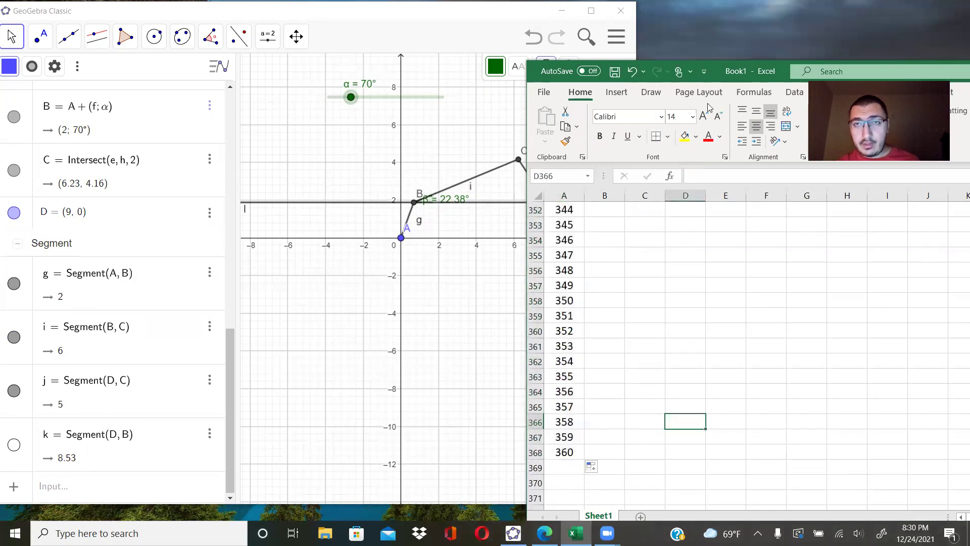
# Enter 0 for both Ax and Ay in the first data row, cells D8 and E8.
pyautogui.doubleClick(710, 69)
pyautogui.moveTo(877, 485); pyautogui.dragTo(875, 197)
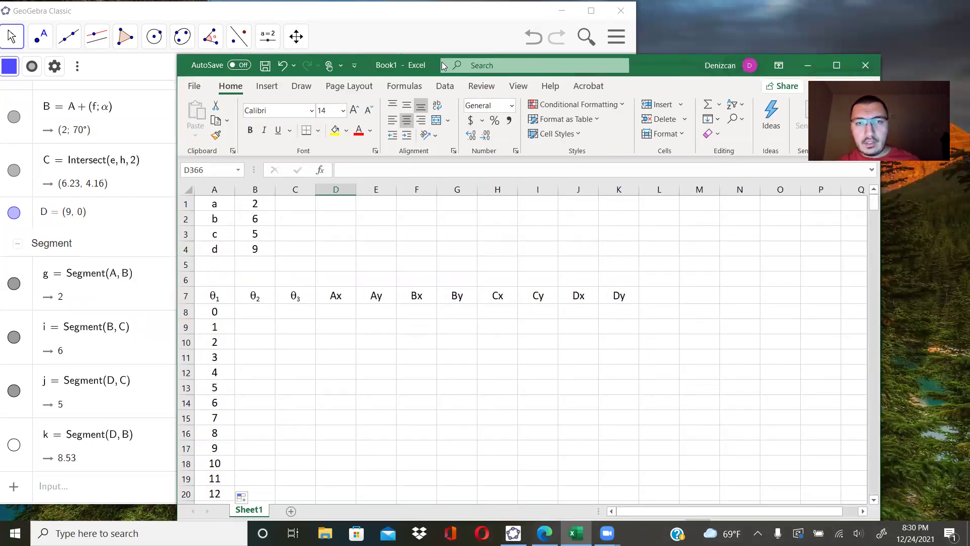
pyautogui.moveTo(442, 66); pyautogui.dragTo(802, 126)
pyautogui.click(697, 374)
pyautogui.write('0')
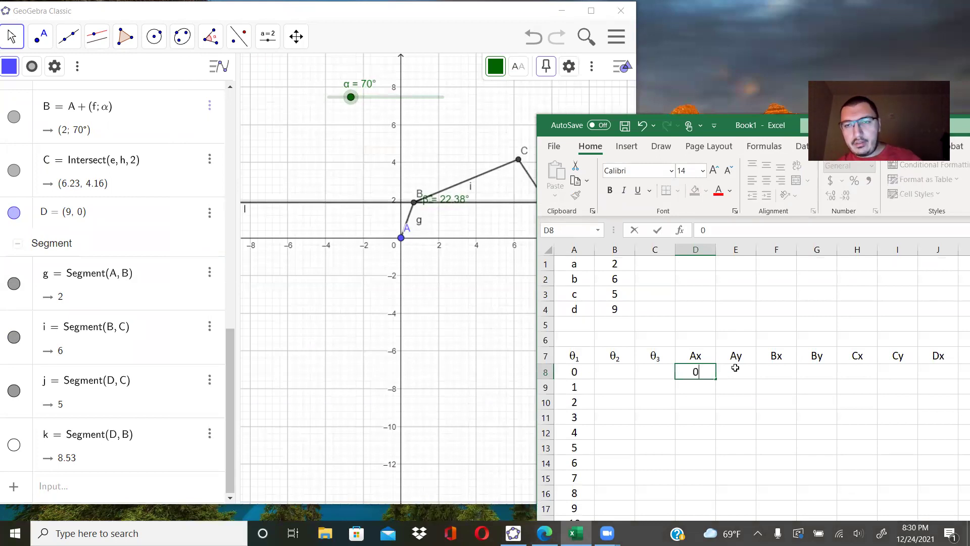
pyautogui.click(735, 368)
pyautogui.write('0')
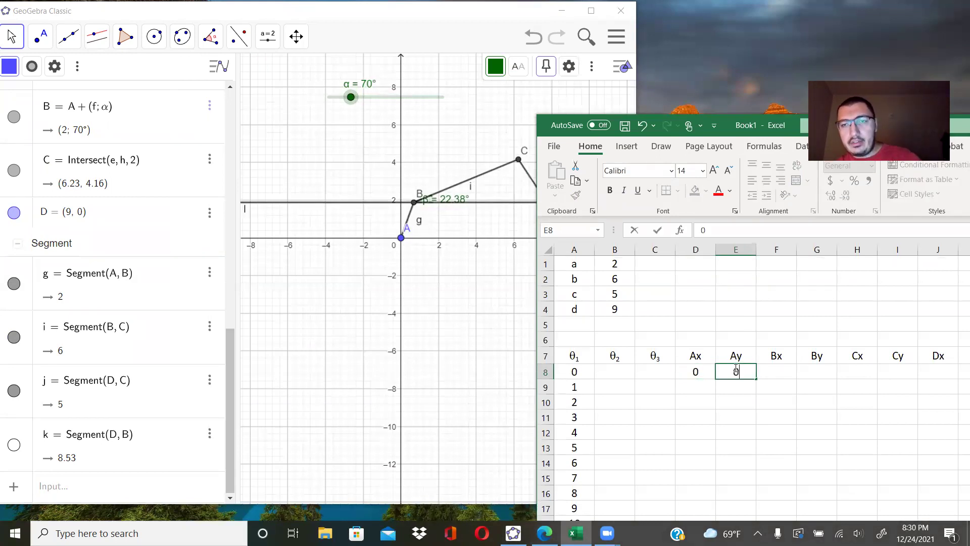
# Copy the zeros in D8 and E8 down the Ax and Ay columns alongside all θ1 values.
pyautogui.click(705, 389)
pyautogui.click(711, 375)
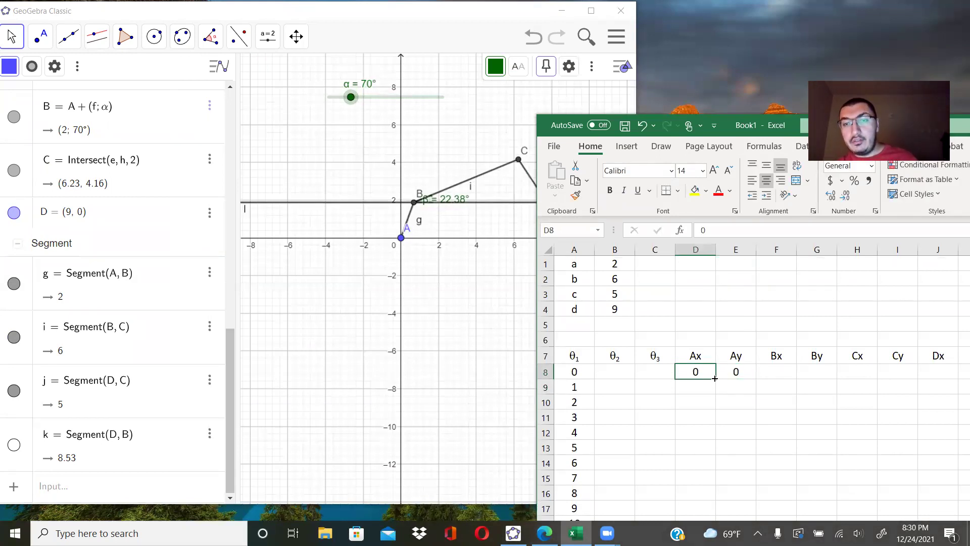
pyautogui.doubleClick(715, 378)
pyautogui.click(743, 374)
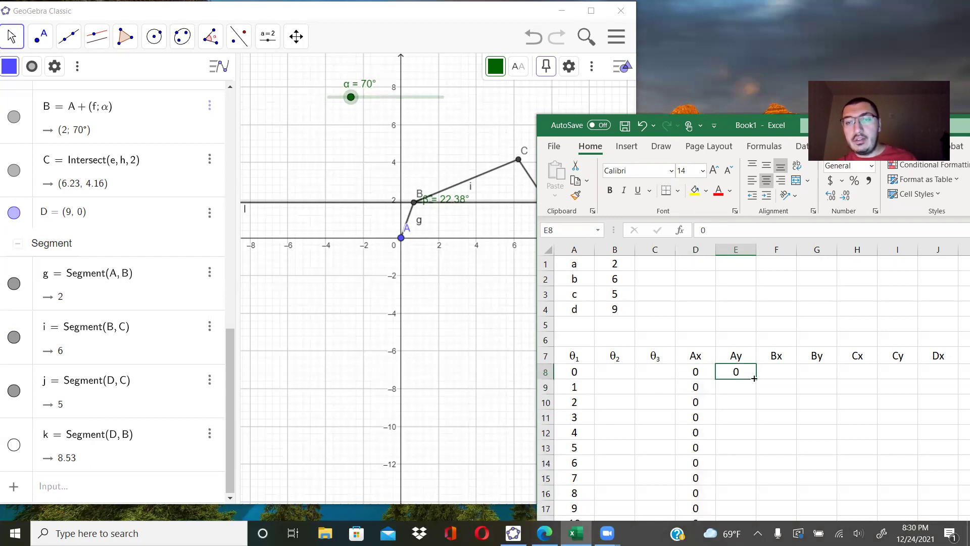
pyautogui.doubleClick(755, 378)
# Move the α slider slightly around 70° in the GeoGebra linkage to examine which joints stay fixed, and return to the Excel workbook.
pyautogui.moveTo(350, 97)
pyautogui.mouseDown()
pyautogui.moveTo(449, 105)
pyautogui.moveTo(350, 99)
pyautogui.mouseUp()
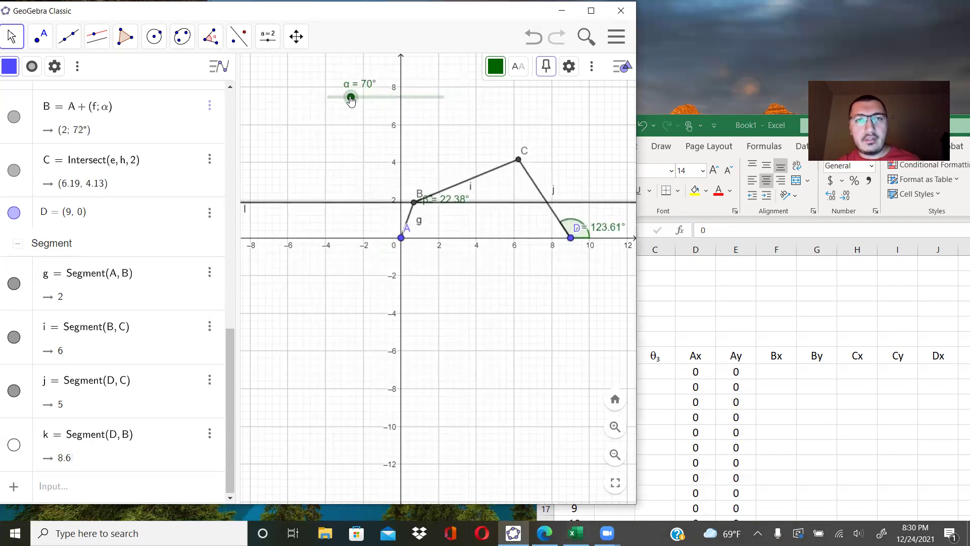
pyautogui.click(724, 129)
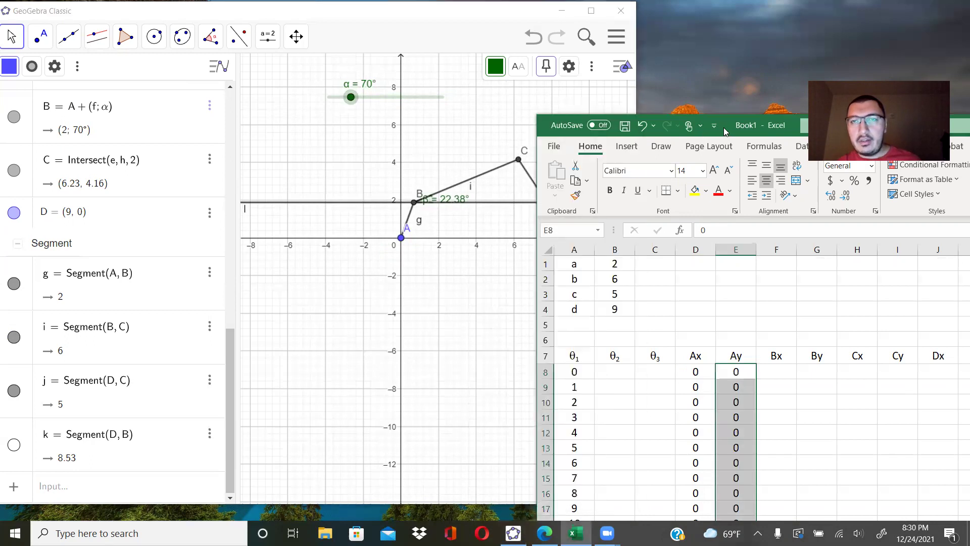
# Enter =$B$4 in the first Dx cell, J8, as an absolute reference to link length d.
pyautogui.moveTo(720, 125); pyautogui.dragTo(626, 73)
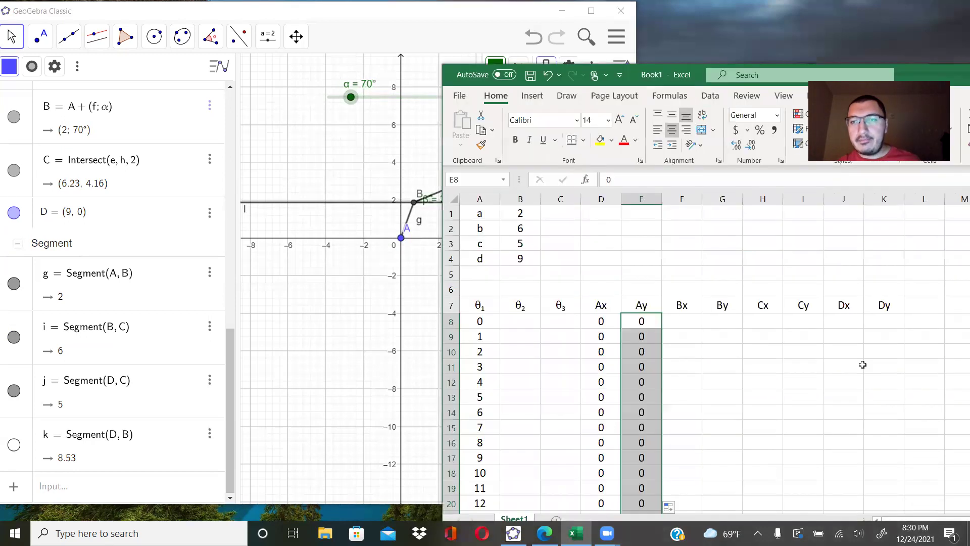
pyautogui.click(841, 319)
pyautogui.write('=')
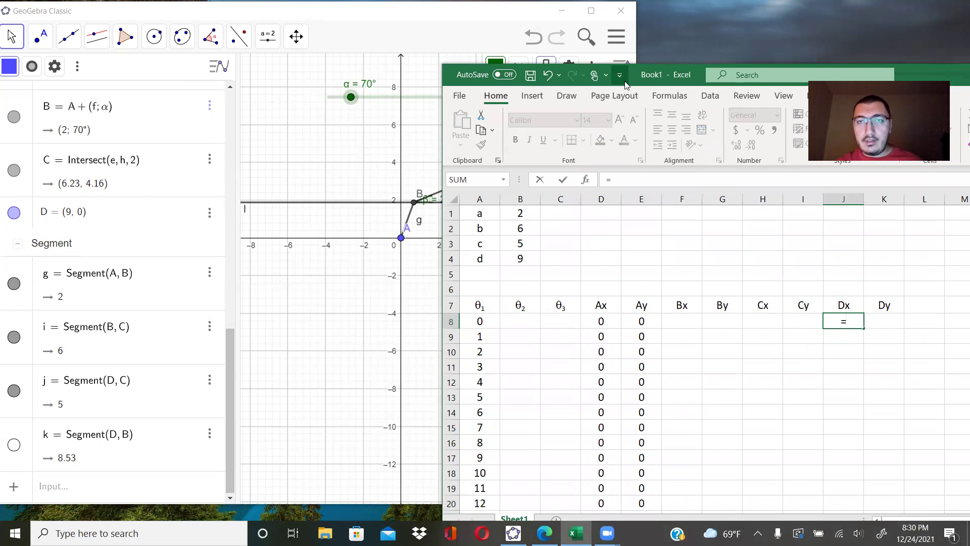
pyautogui.moveTo(632, 74); pyautogui.dragTo(752, 118)
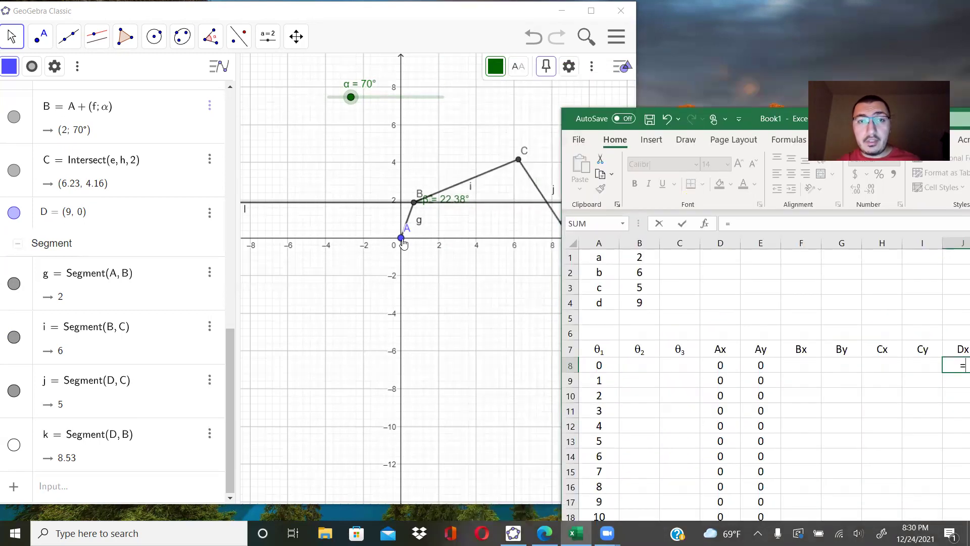
pyautogui.click(638, 303)
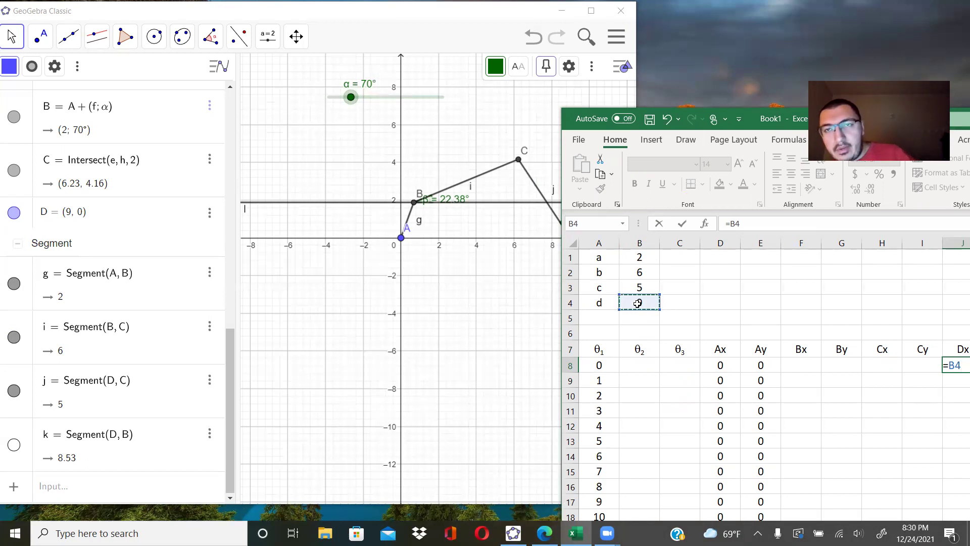
pyautogui.press('F4')
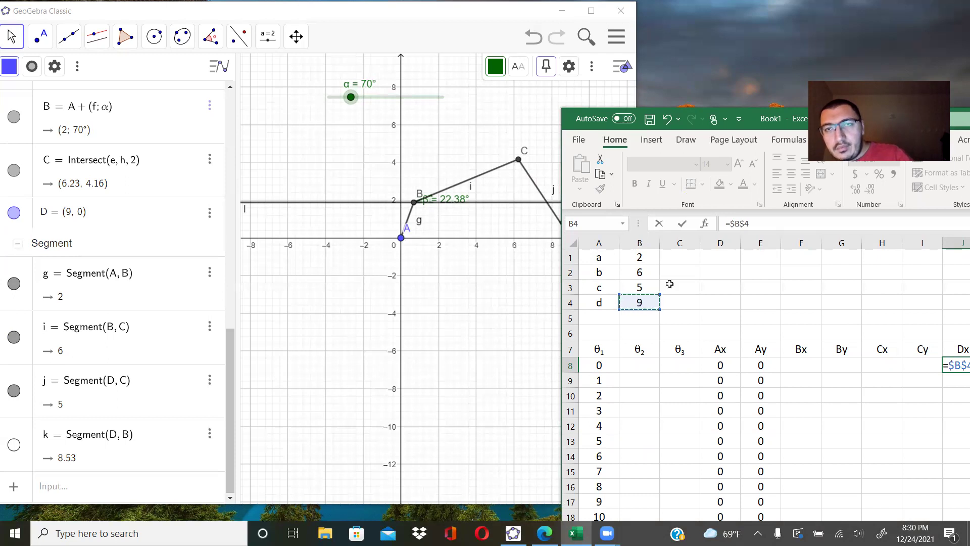
pyautogui.moveTo(743, 116); pyautogui.dragTo(600, 77)
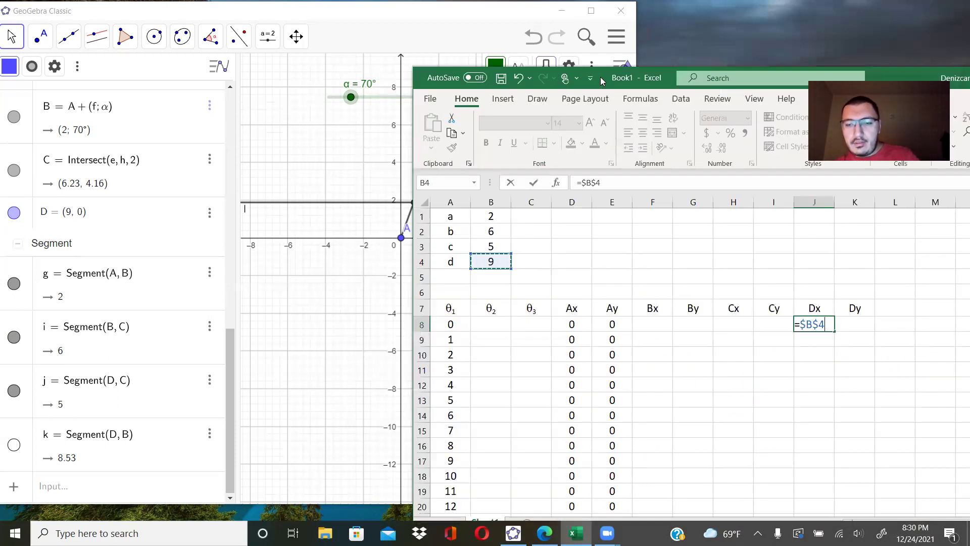
pyautogui.press('Return')
# Copy the Dx formula in J8 down the Dx column alongside the θ1 values.
pyautogui.click(821, 325)
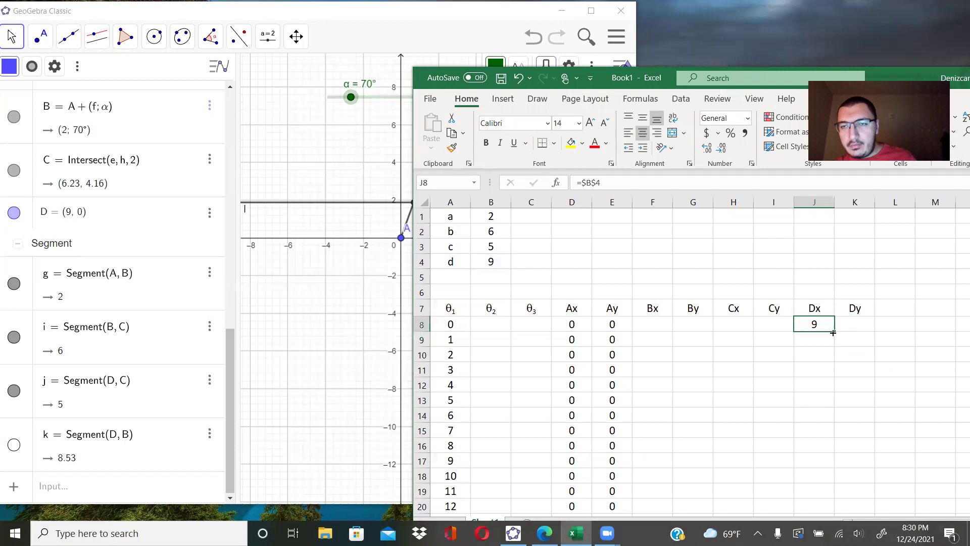
pyautogui.moveTo(833, 333); pyautogui.dragTo(829, 510)
pyautogui.click(820, 358)
pyautogui.press('Down')
pyautogui.press('Down')
pyautogui.press('Down')
pyautogui.press('Down')
pyautogui.press('Down')
pyautogui.press('Down')
pyautogui.press('Down')
pyautogui.click(812, 487)
pyautogui.click(814, 326)
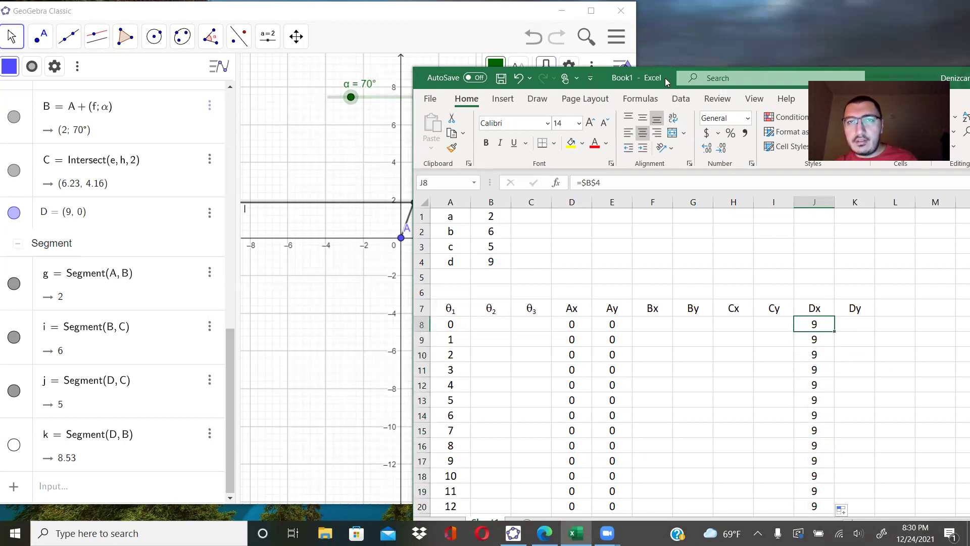
# Enter 0 in the first Dy cell, K8, and copy it down the Dy column alongside all θ1 values.
pyautogui.click(855, 324)
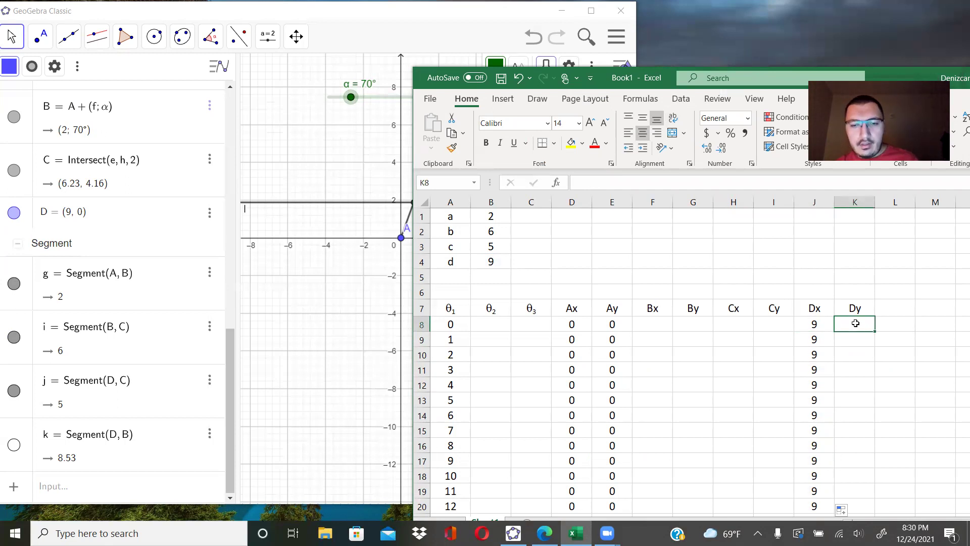
pyautogui.write('0')
pyautogui.press('Return')
pyautogui.click(872, 329)
pyautogui.doubleClick(874, 332)
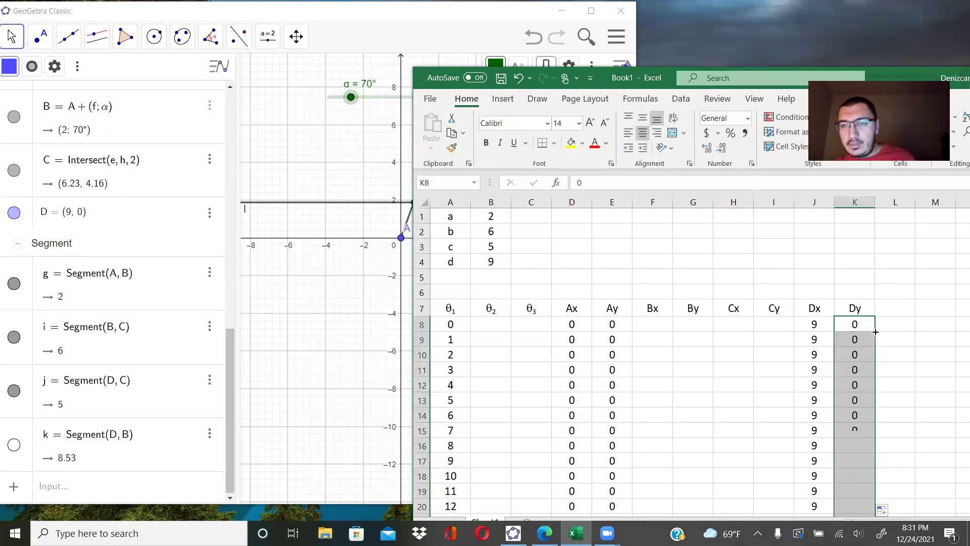
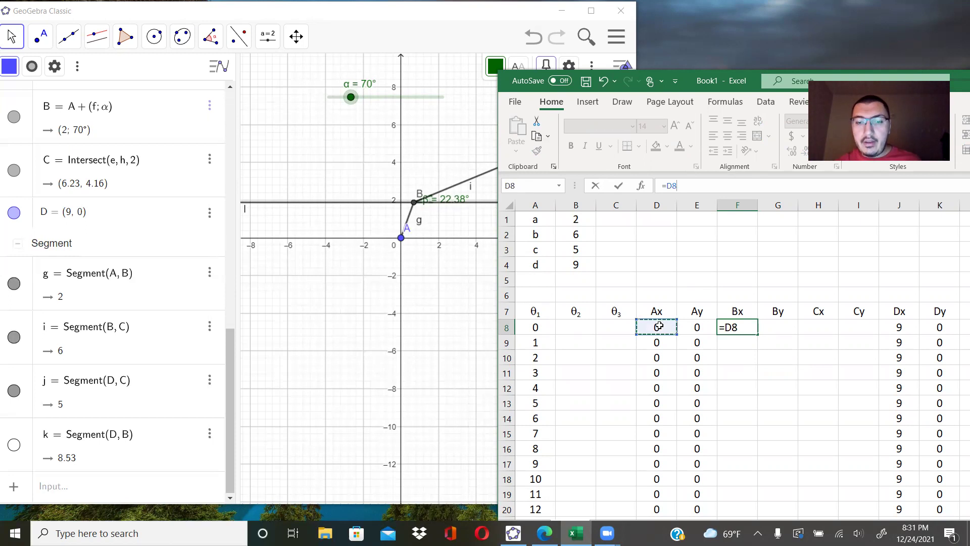
# Complete the Bx formula in F8 as =D8+$B$1*COS(A8*PI()/180).
pyautogui.write('+')
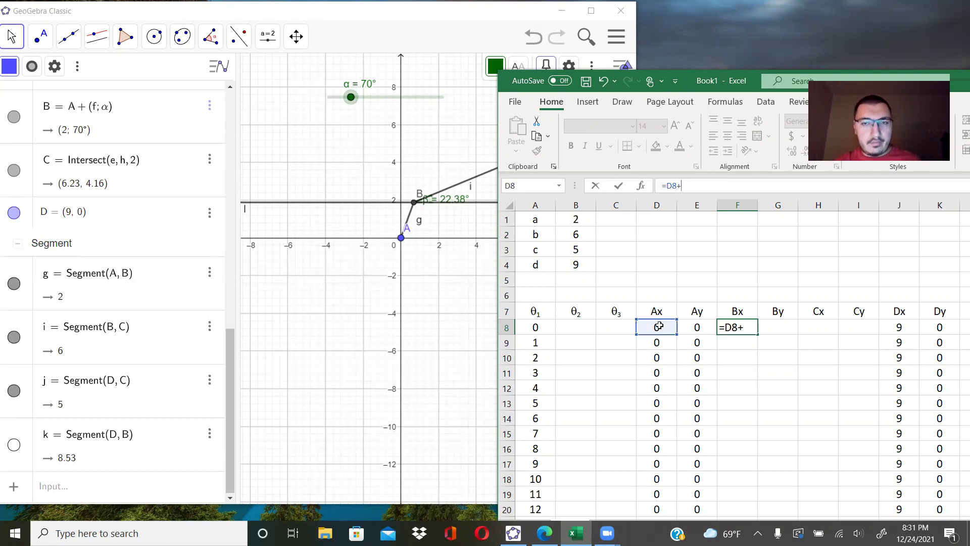
pyautogui.click(574, 220)
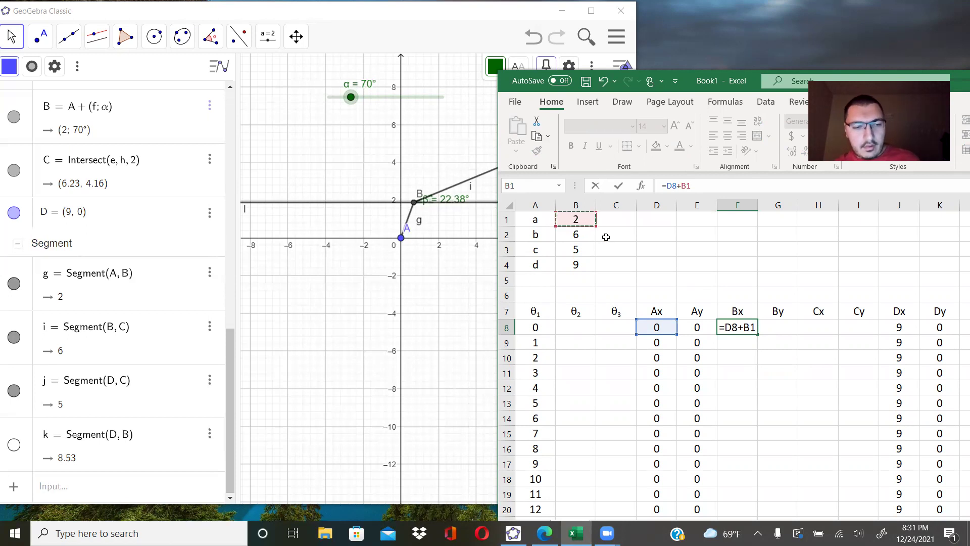
pyautogui.press('F4')
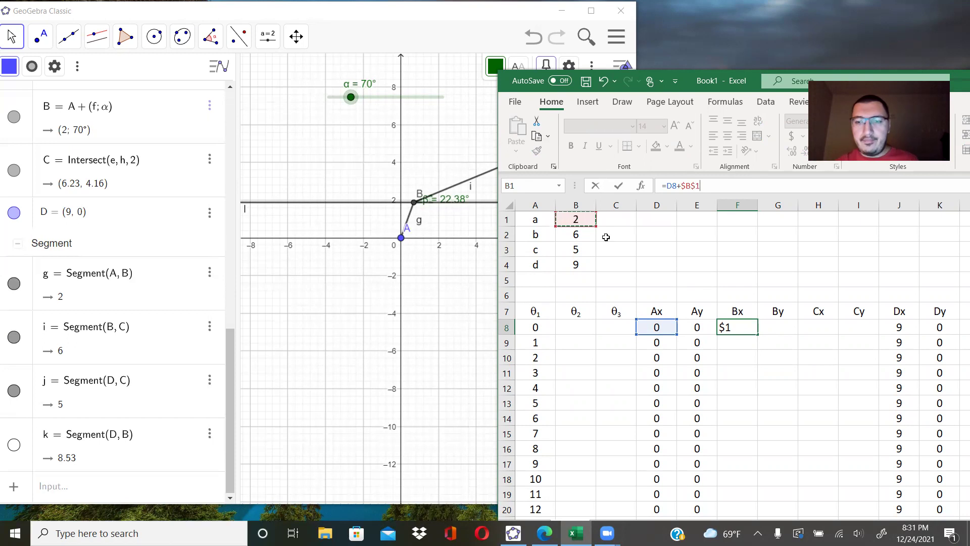
pyautogui.write('*cos(')
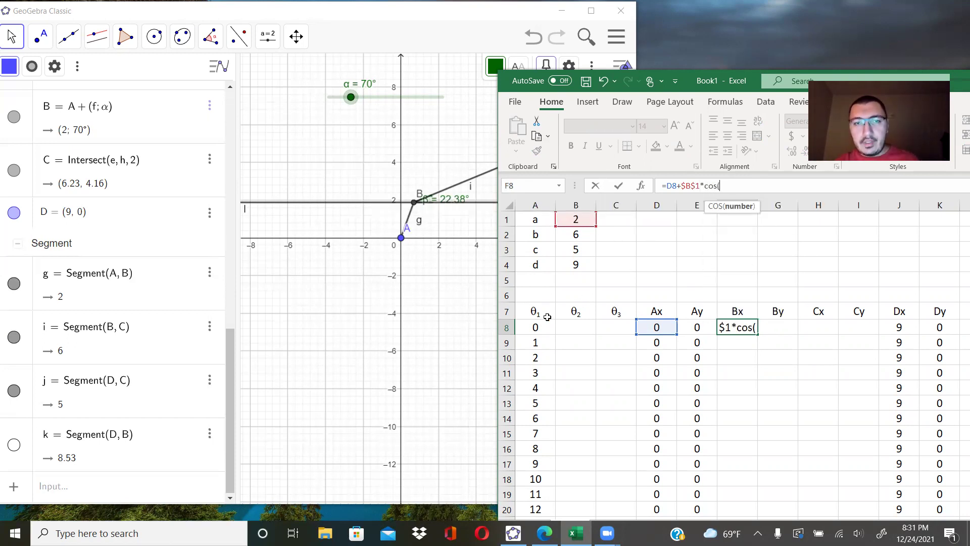
pyautogui.click(534, 325)
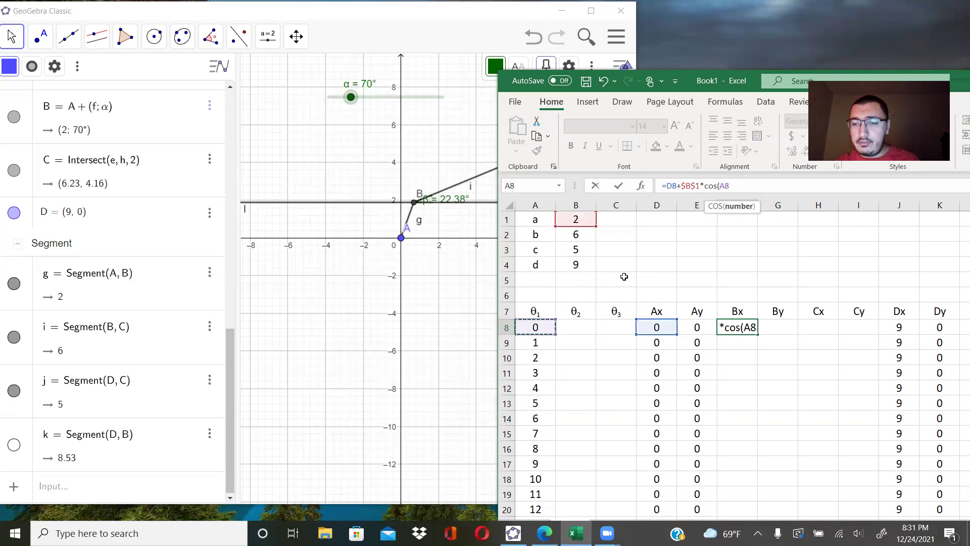
pyautogui.write('*')
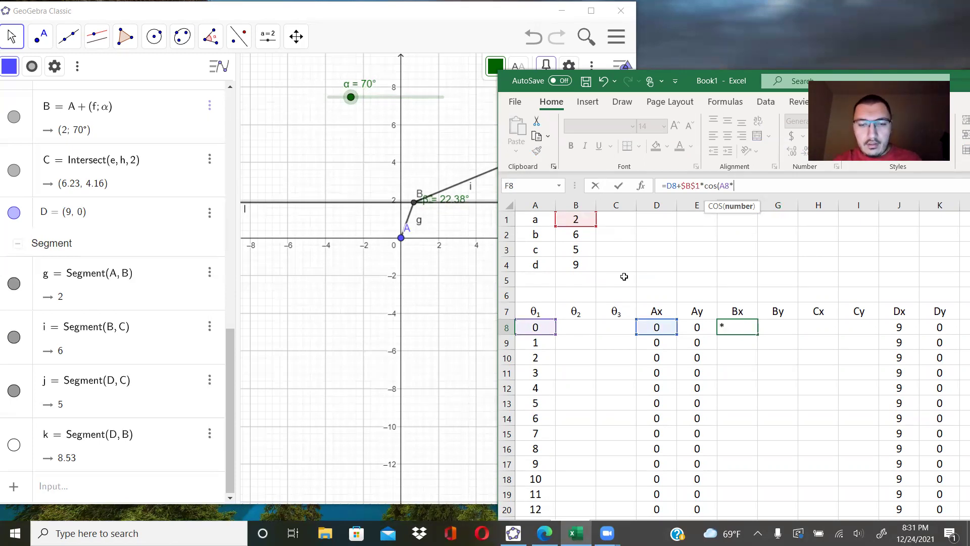
pyautogui.write('pi()/180')
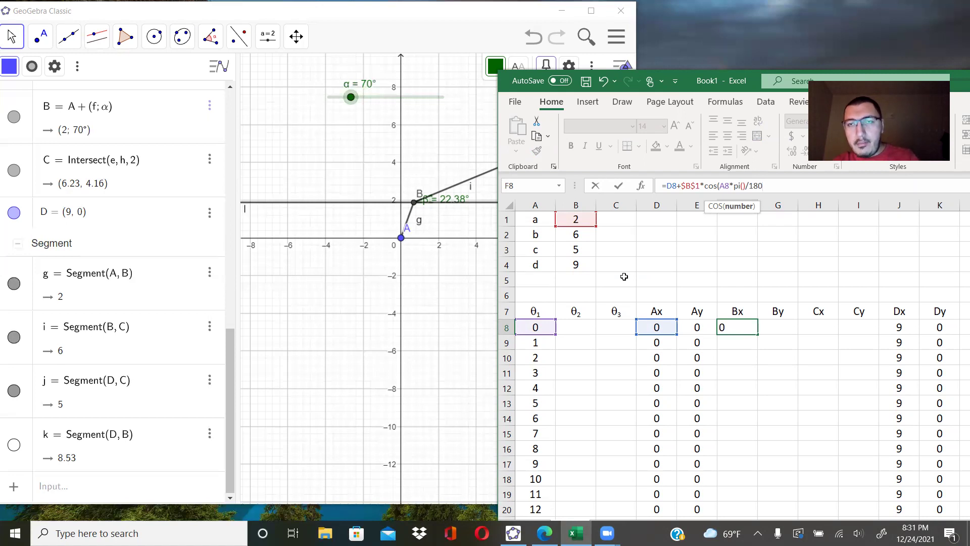
pyautogui.write(')')
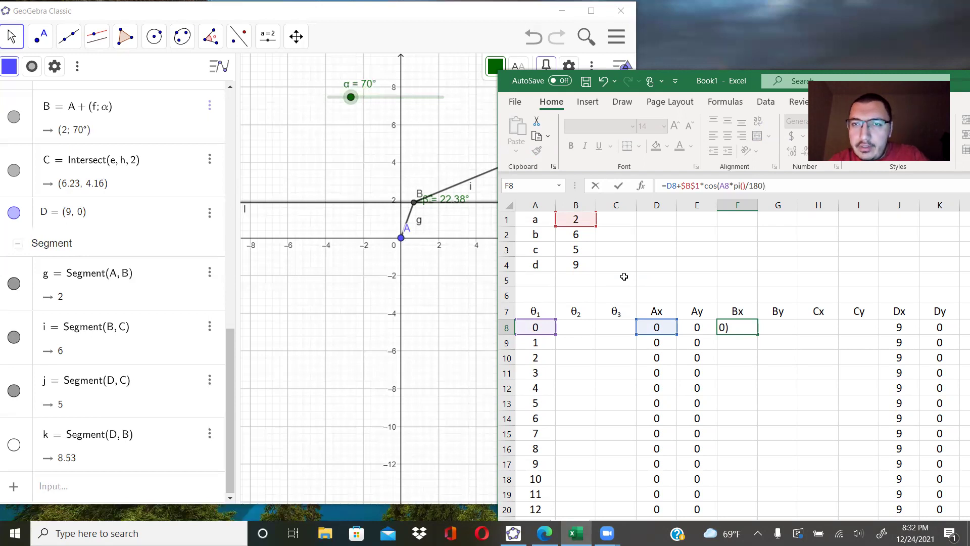
pyautogui.press('Return')
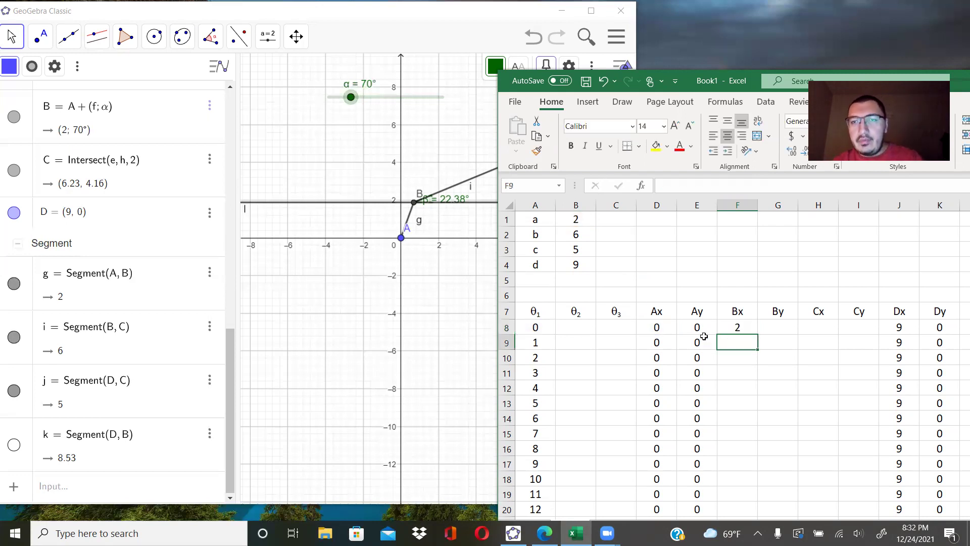
# Copy the Bx formula in F8 down the column for all θ1 values and check the filled rows.
pyautogui.click(740, 329)
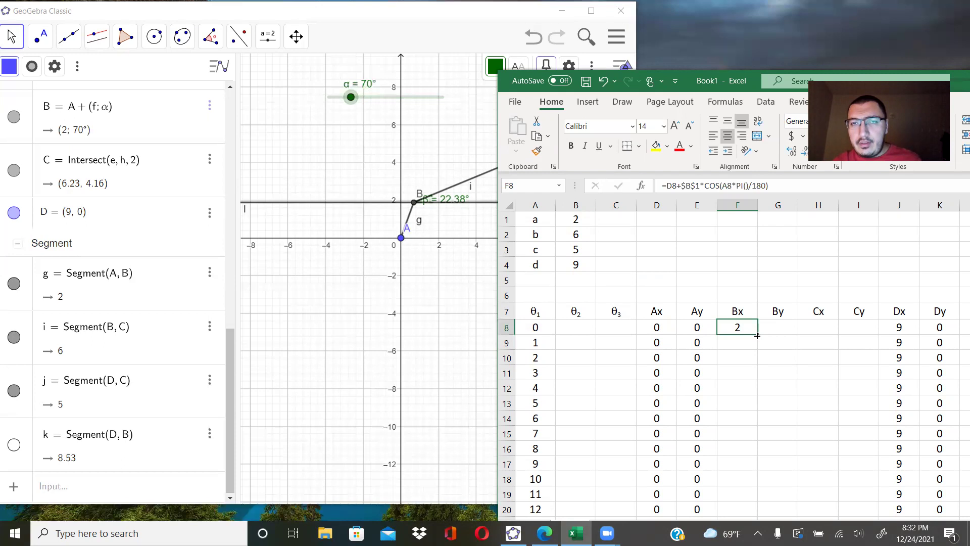
pyautogui.doubleClick(759, 336)
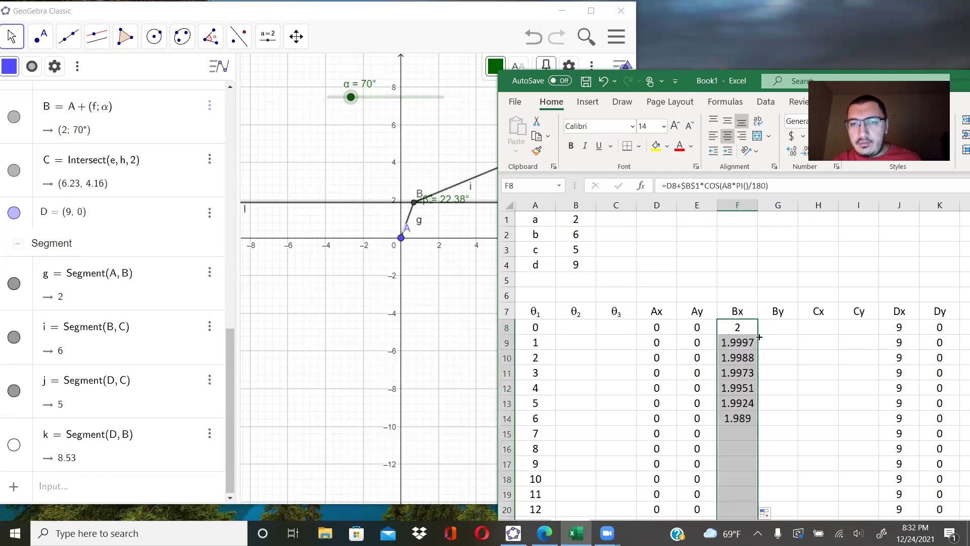
pyautogui.click(772, 359)
pyautogui.scroll(-5, 754, 375)
pyautogui.scroll(5, 754, 375)
# Enter the By formula =E8+$B$1*SIN(A8*PI()/180) in G8, with the crank length a in B1 as an absolute reference.
pyautogui.click(775, 329)
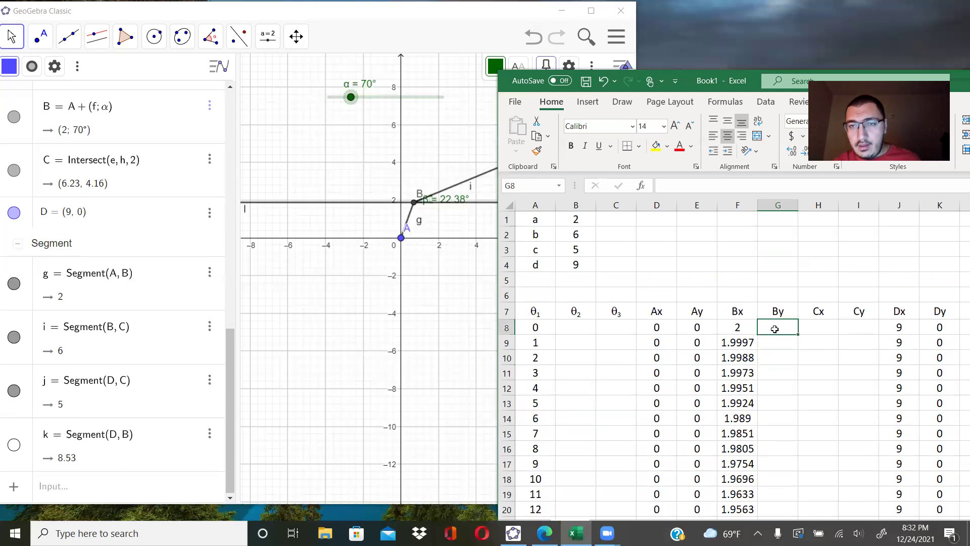
pyautogui.click(686, 191)
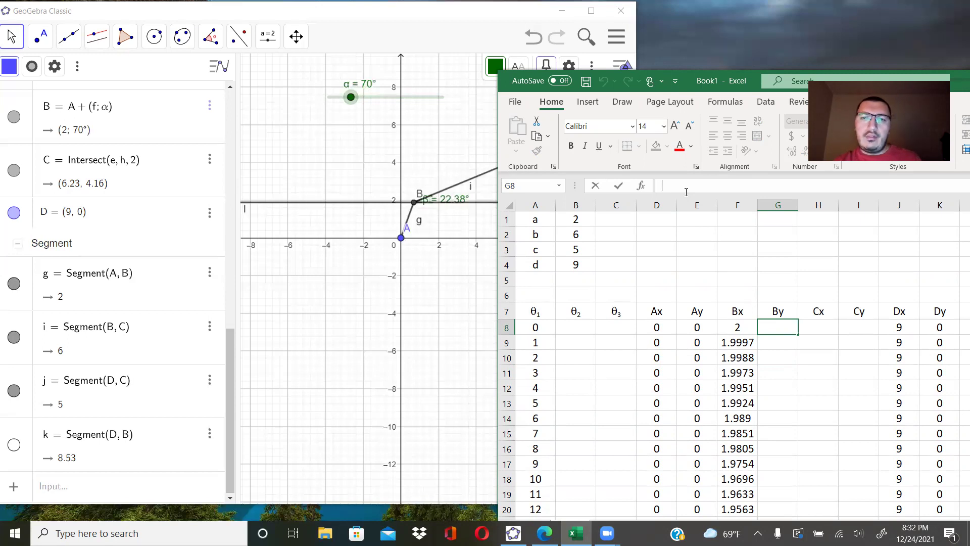
pyautogui.write('=')
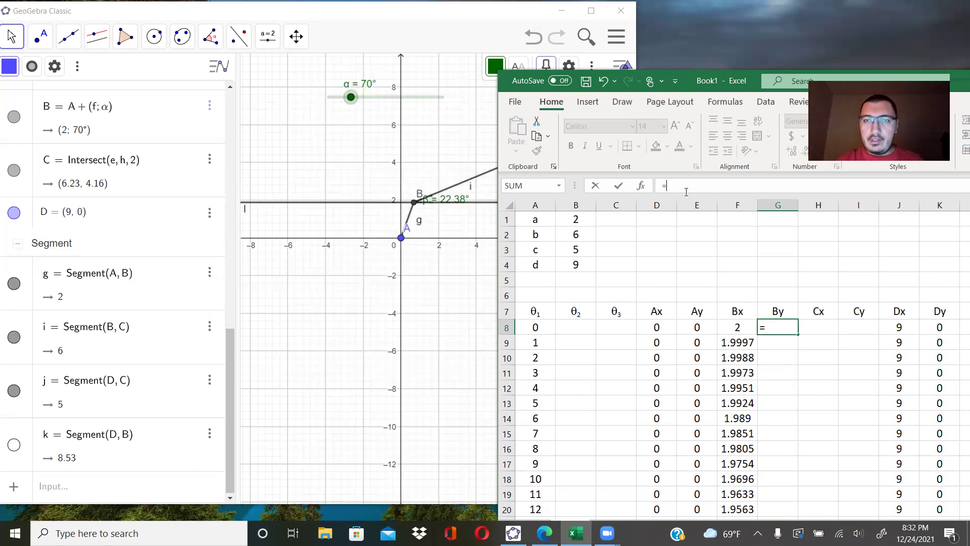
pyautogui.click(695, 326)
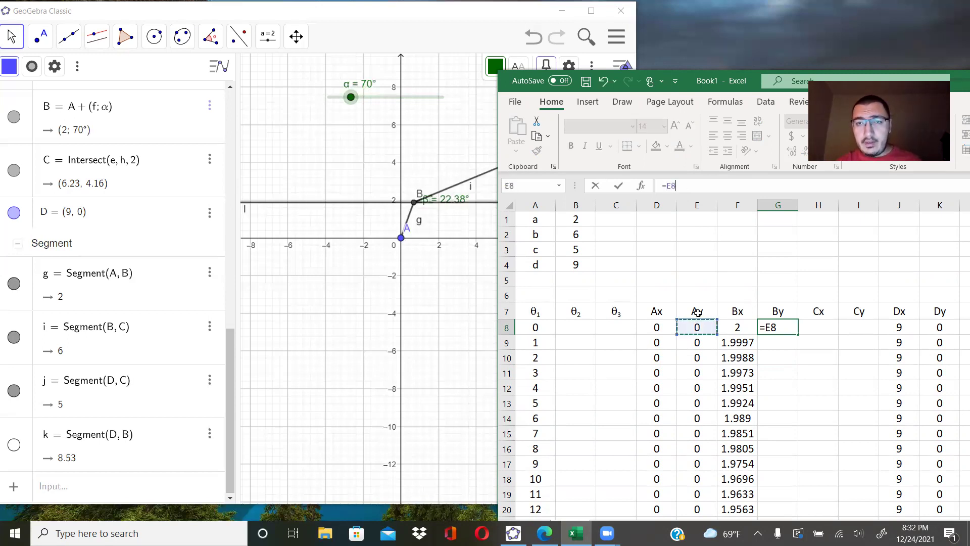
pyautogui.write('+')
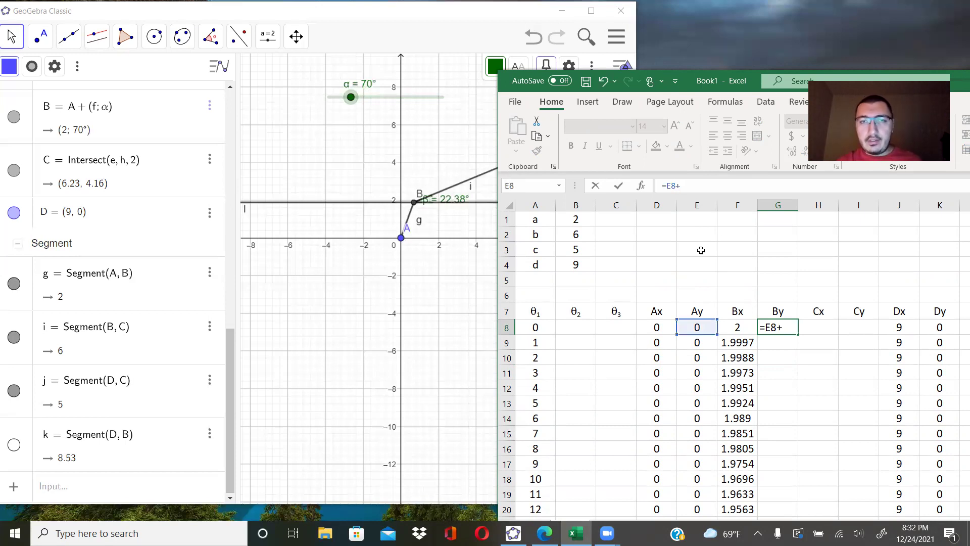
pyautogui.click(574, 219)
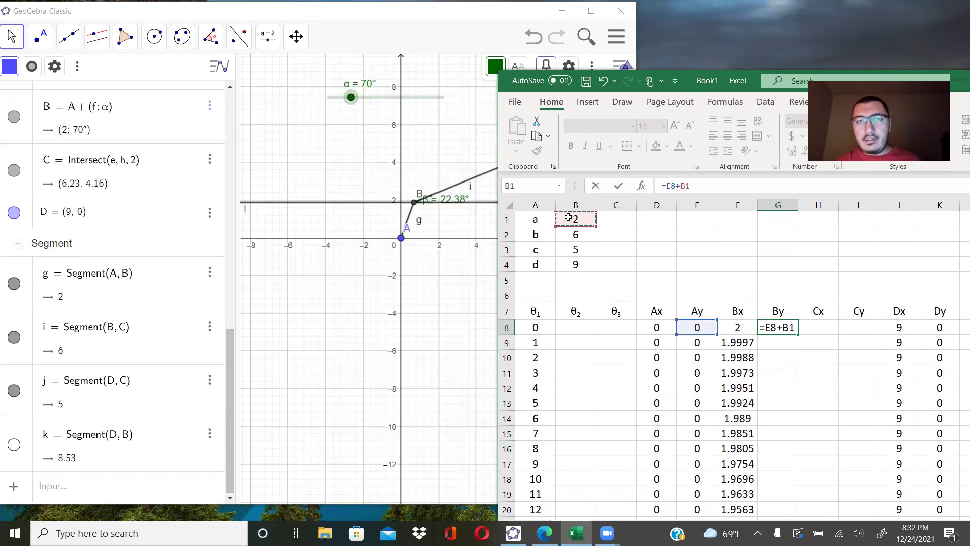
pyautogui.press('F4')
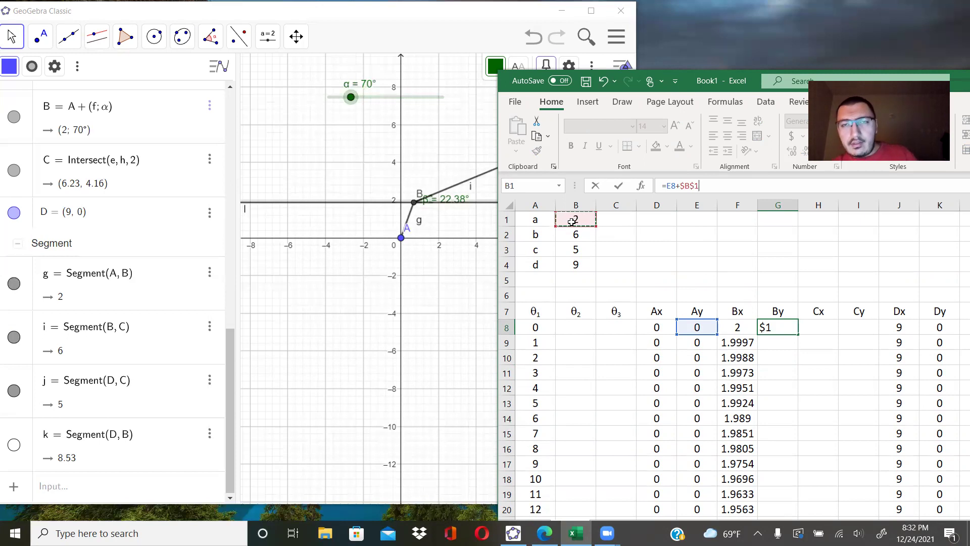
pyautogui.write('*s')
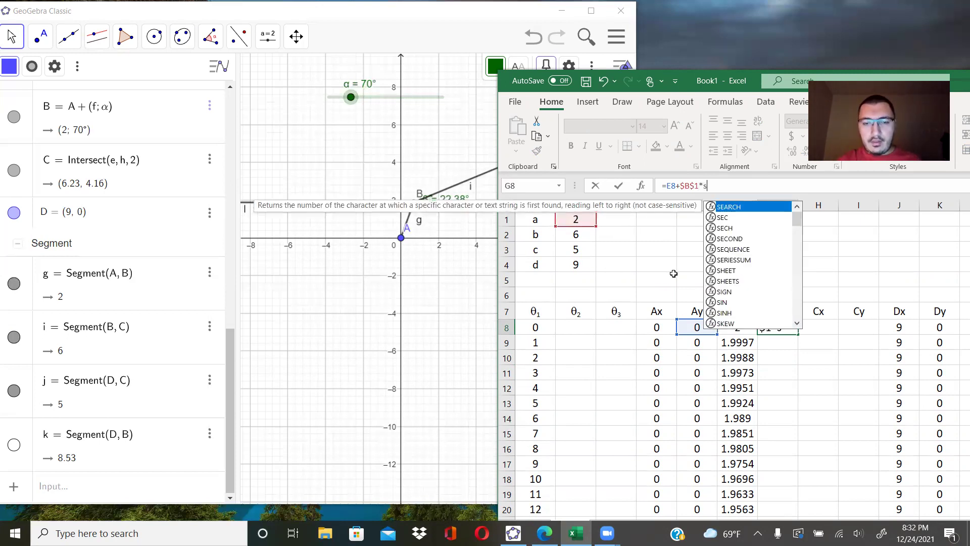
pyautogui.write('in(')
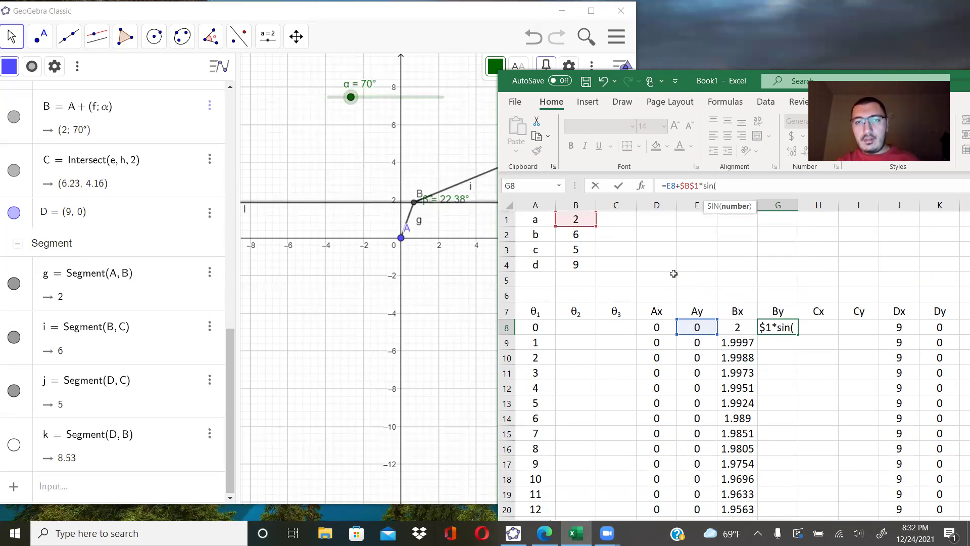
pyautogui.click(533, 326)
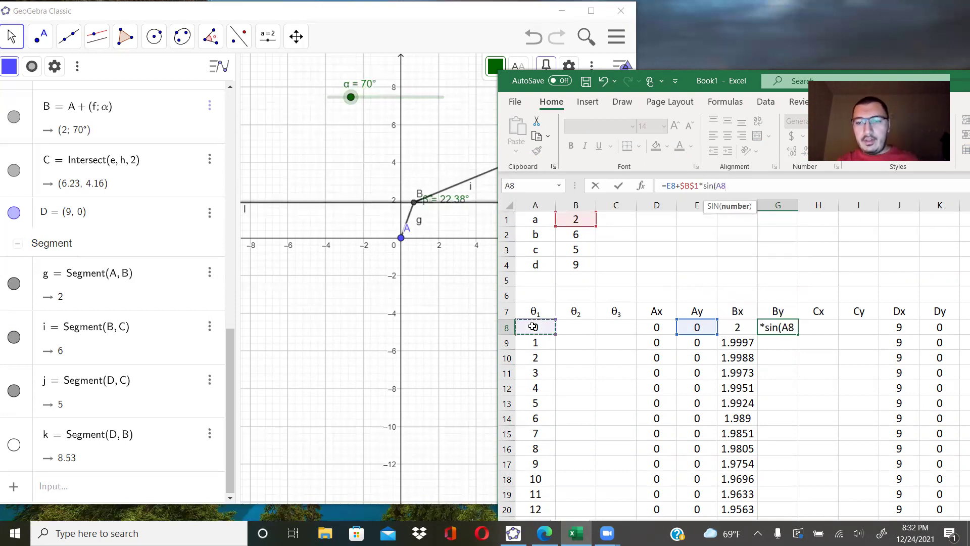
pyautogui.write('*pi()')
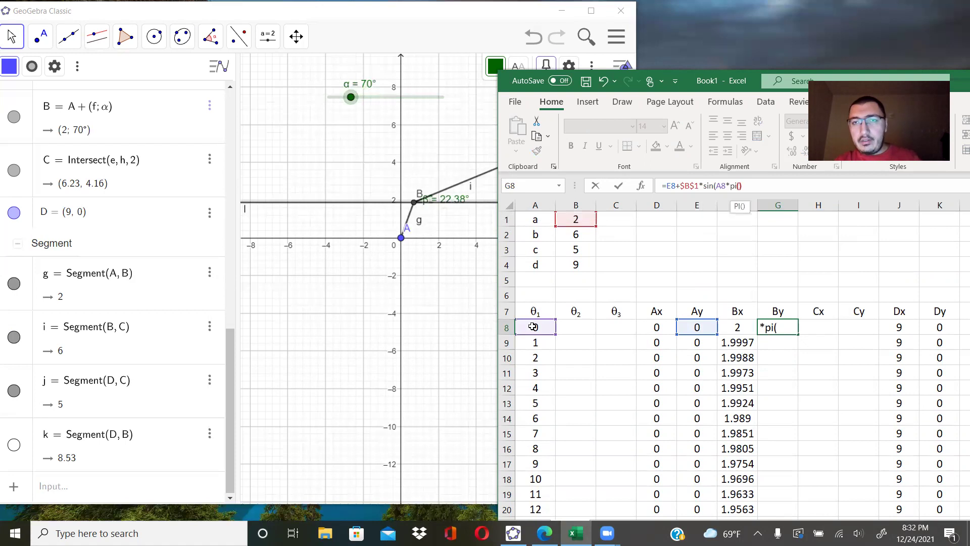
pyautogui.write('/180)')
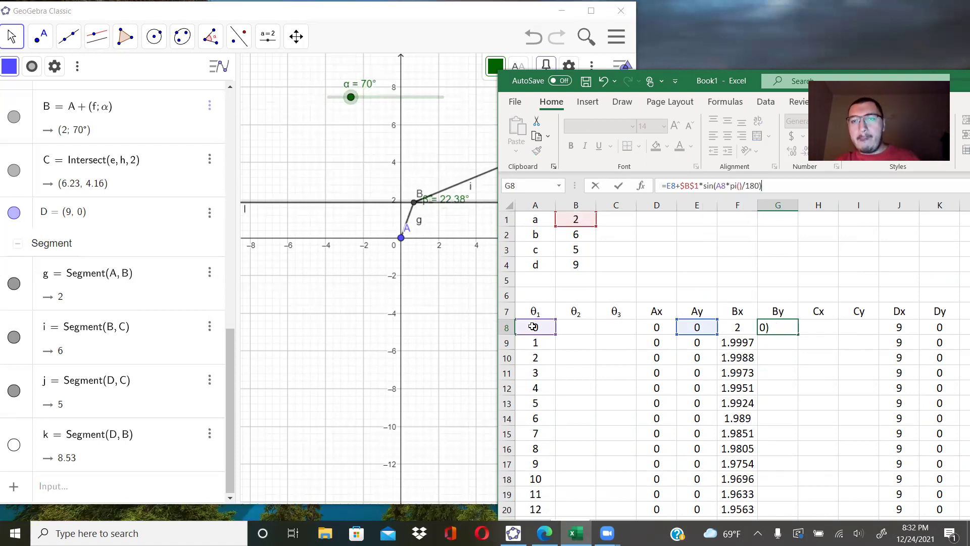
pyautogui.press('Return')
# Copy the By formula in G8 down the By column for all θ1 values.
pyautogui.click(773, 329)
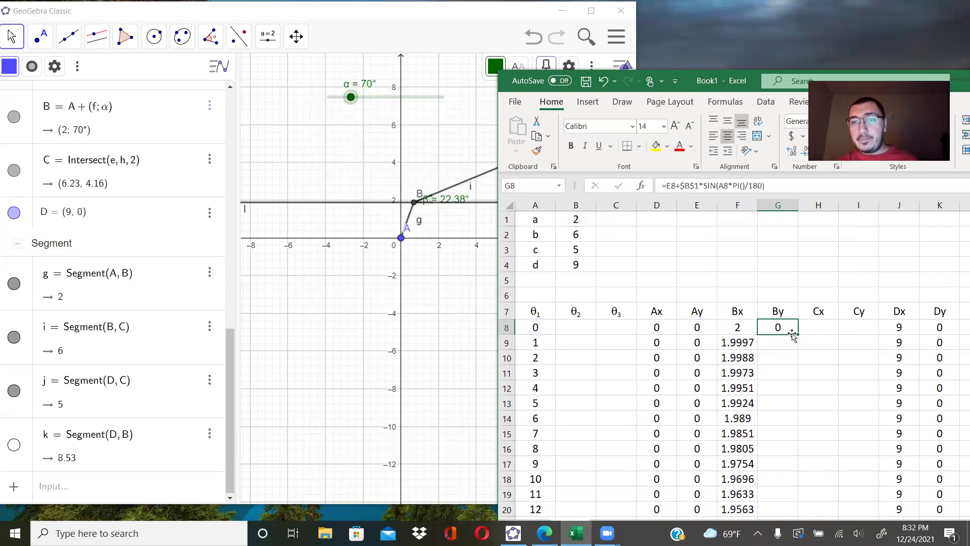
pyautogui.doubleClick(797, 335)
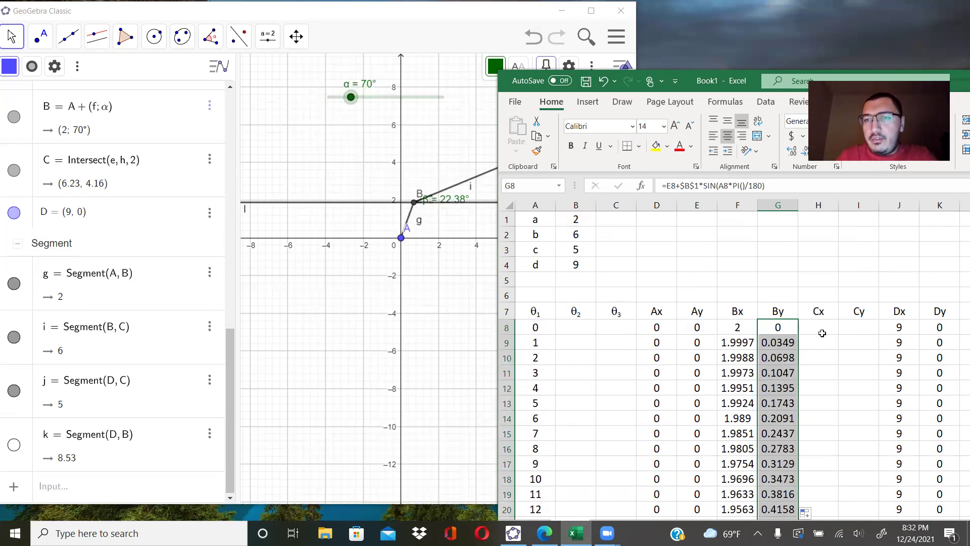
pyautogui.click(818, 328)
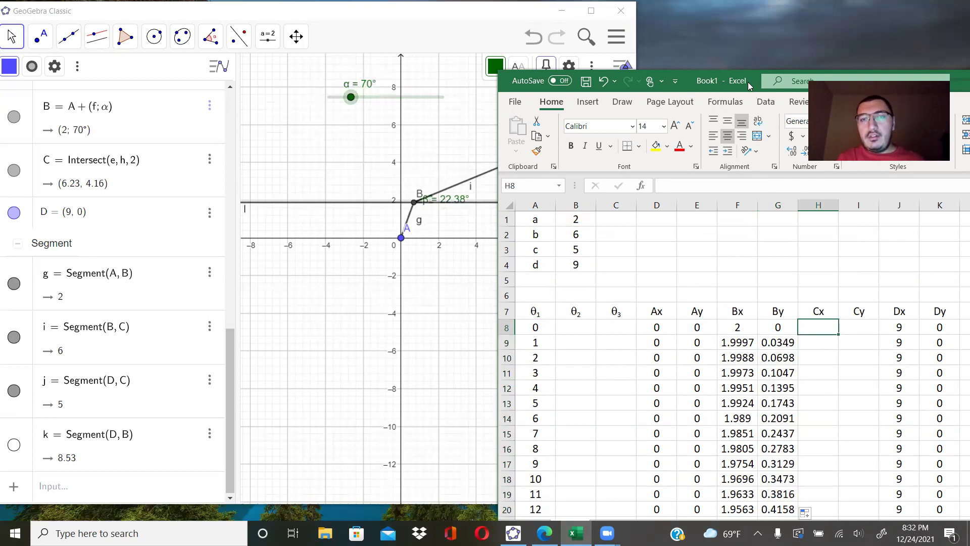
# Uncover the GeoGebra linkage behind the spreadsheet and hide the horizontal line l through point B.
pyautogui.moveTo(747, 81); pyautogui.dragTo(732, 82)
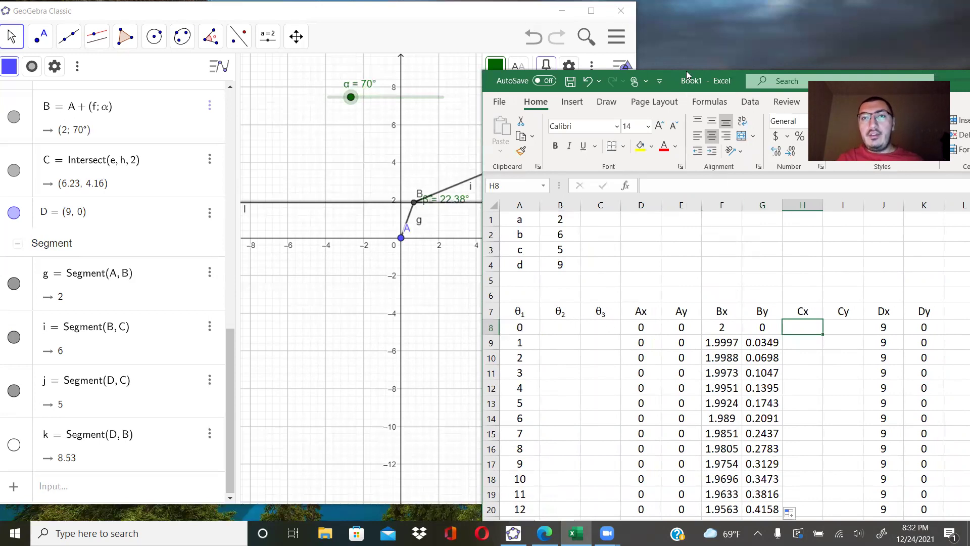
pyautogui.moveTo(685, 77); pyautogui.dragTo(781, 49)
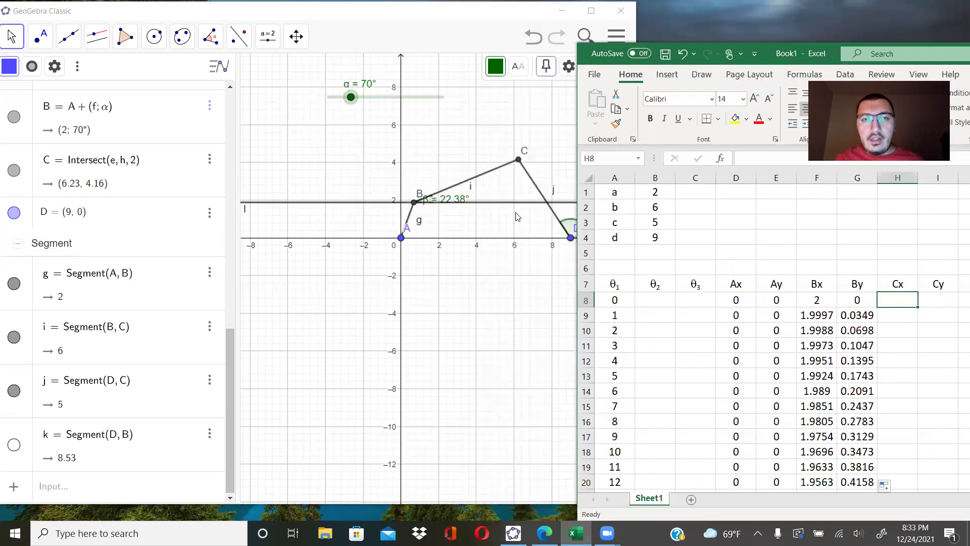
pyautogui.rightClick(407, 203)
pyautogui.click(483, 316)
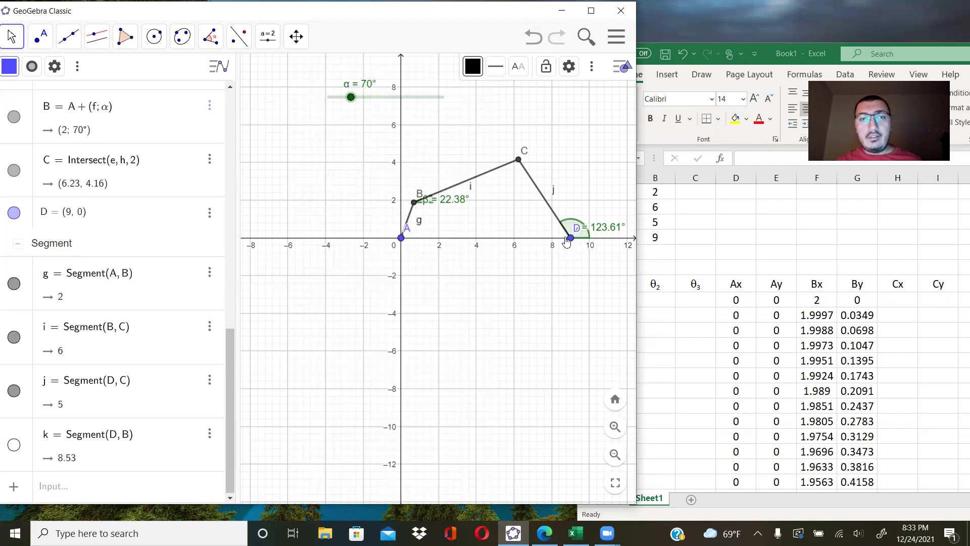
# Return to the Excel table and add the column header DB in L7, beside Dy.
pyautogui.click(765, 49)
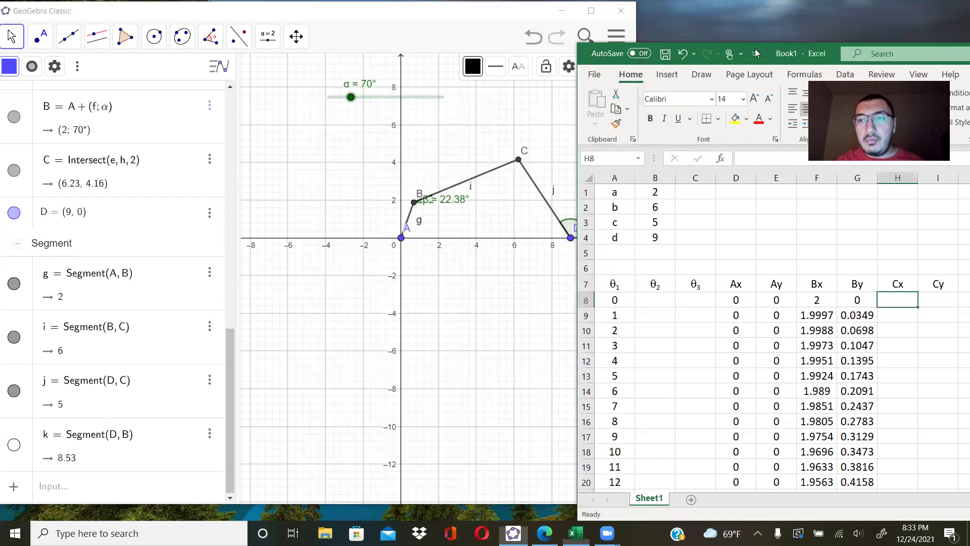
pyautogui.moveTo(765, 49); pyautogui.dragTo(559, 48)
pyautogui.click(853, 283)
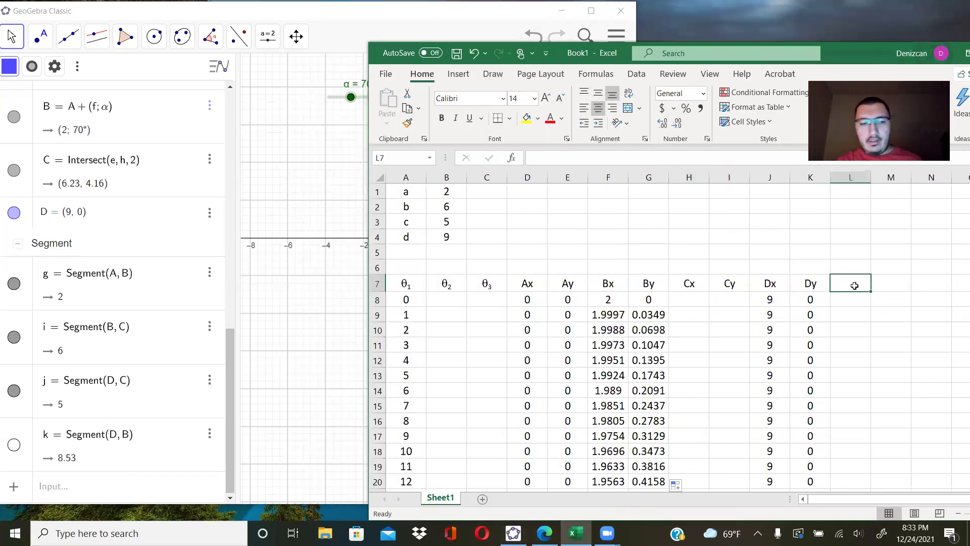
pyautogui.write('DB')
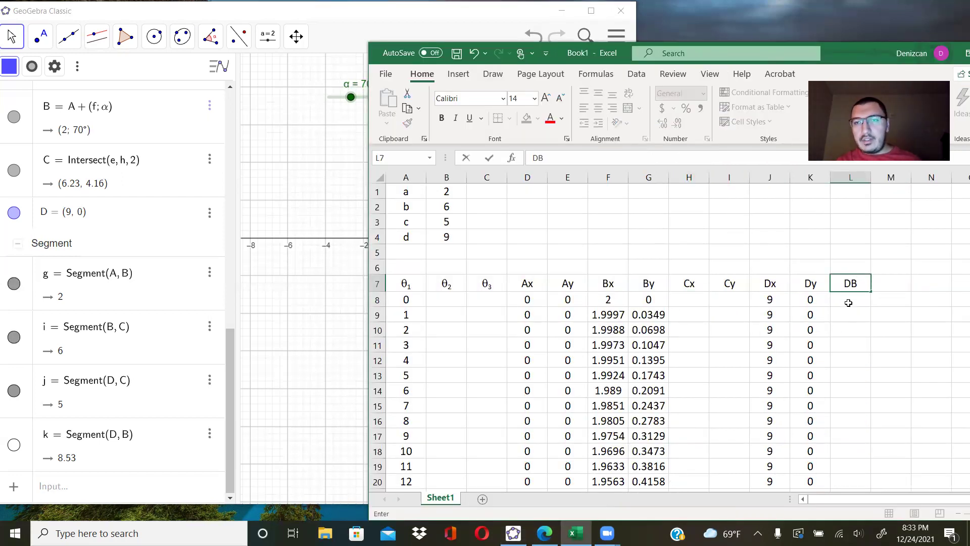
pyautogui.press('Return')
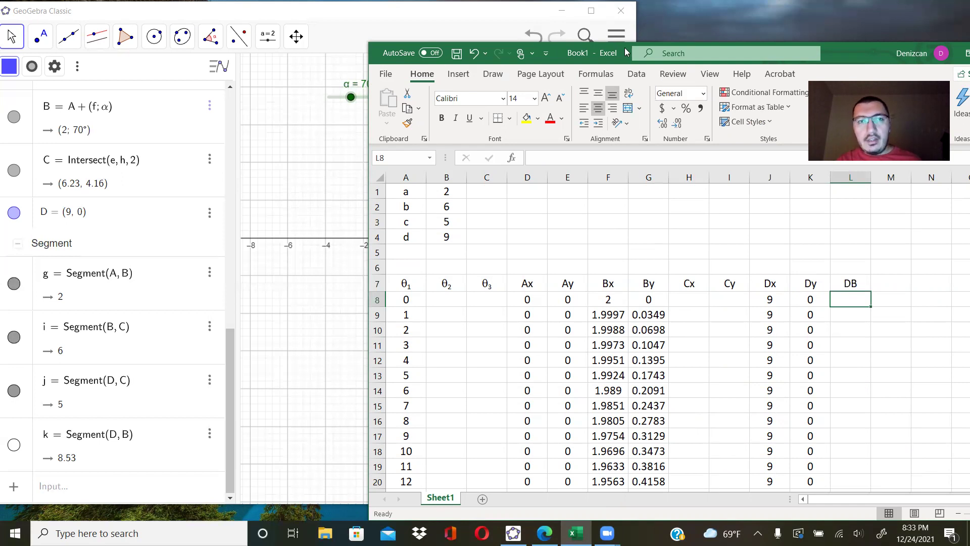
# Move the spreadsheet window aside to examine the distance from D to B in the GeoGebra linkage.
pyautogui.moveTo(619, 47); pyautogui.dragTo(814, 62)
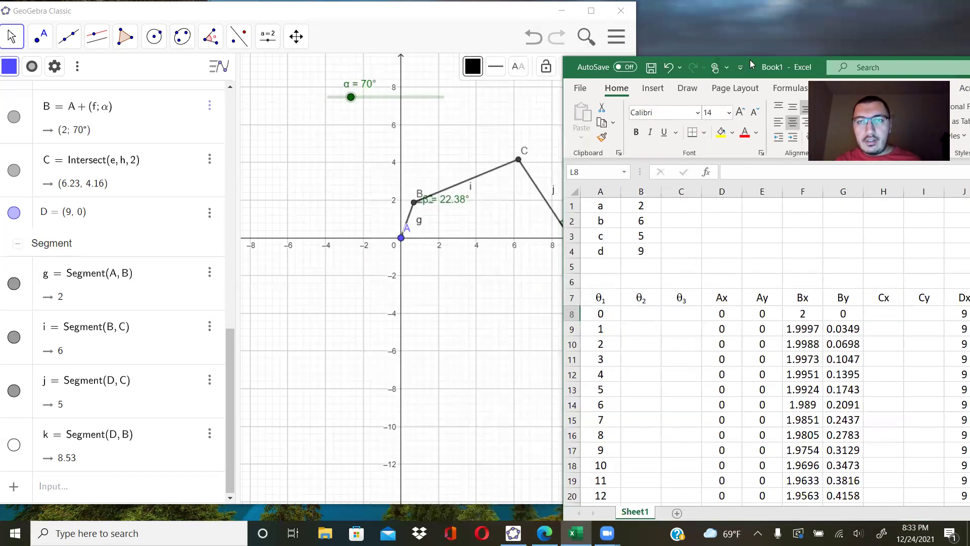
pyautogui.moveTo(750, 60); pyautogui.dragTo(837, 72)
pyautogui.moveTo(351, 97)
pyautogui.mouseDown()
pyautogui.moveTo(443, 96)
pyautogui.moveTo(351, 97)
pyautogui.mouseUp()
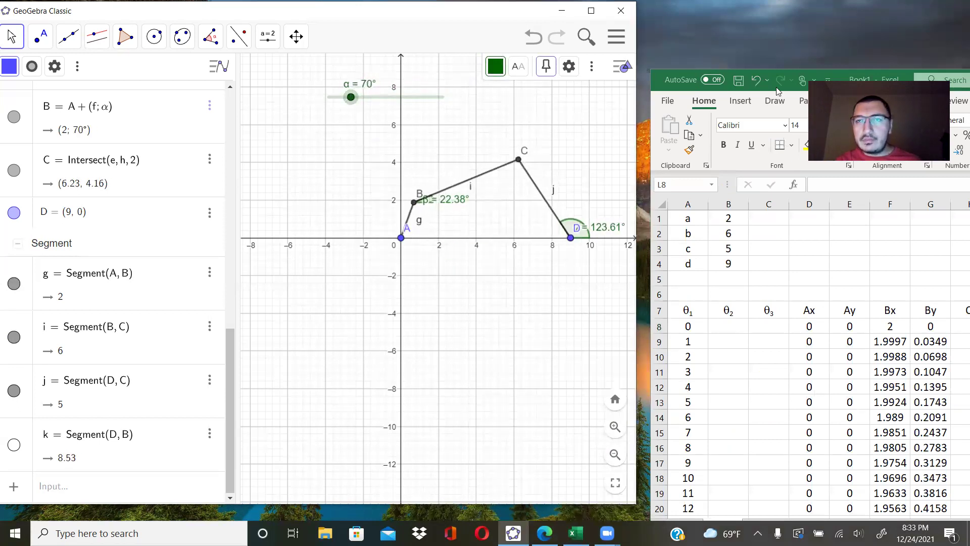
pyautogui.click(889, 74)
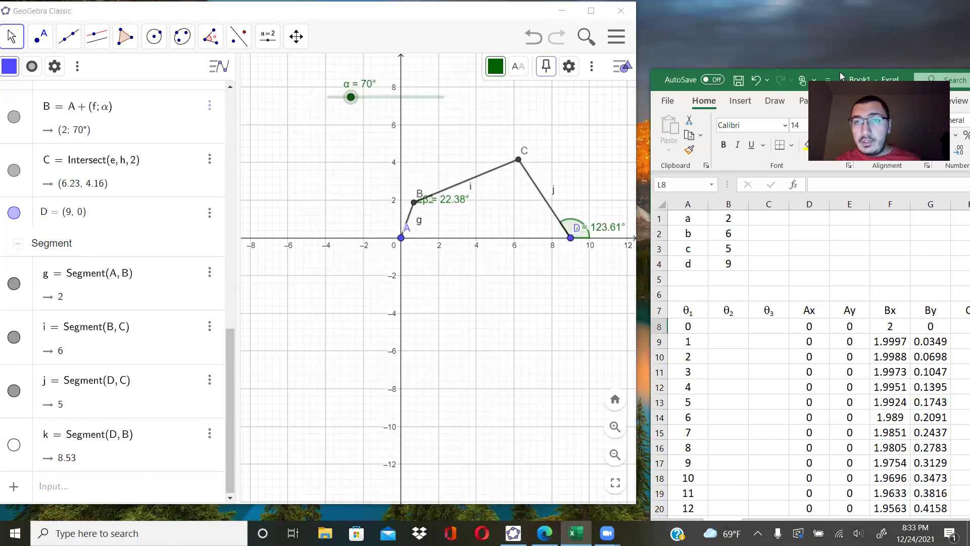
# Start the DB formula in L8 with =sqrt($B$1^2+, using an absolute reference to link length a.
pyautogui.moveTo(835, 71); pyautogui.dragTo(574, 83)
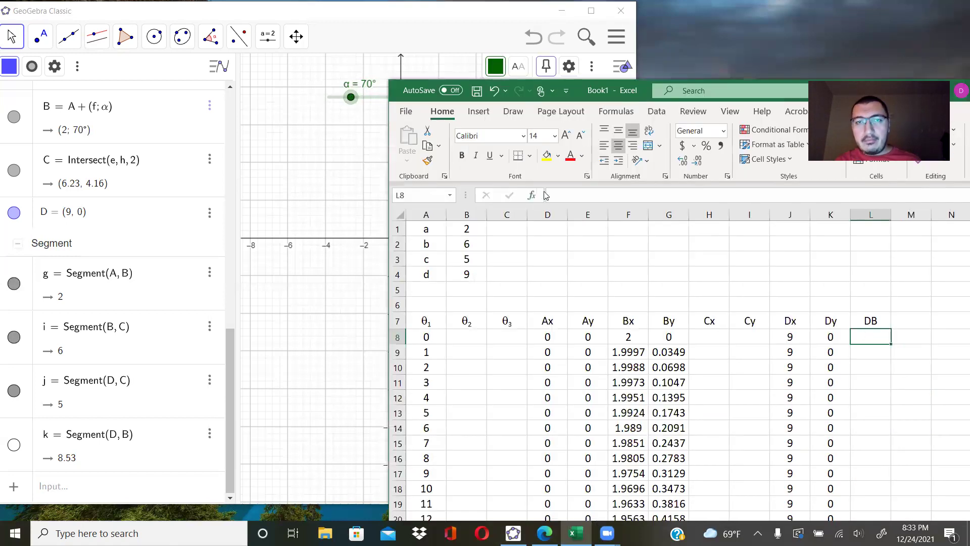
pyautogui.write('=')
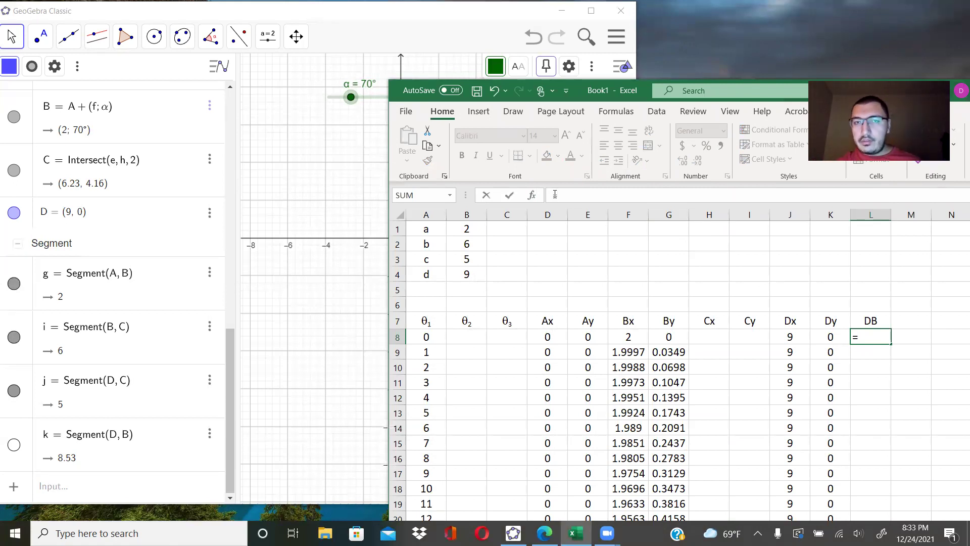
pyautogui.write('sqrt(')
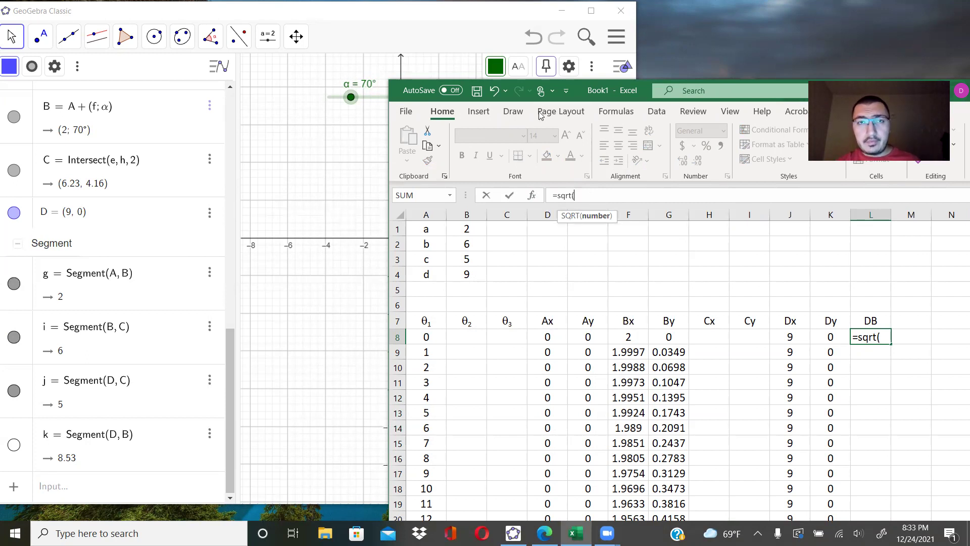
pyautogui.moveTo(583, 88); pyautogui.dragTo(774, 104)
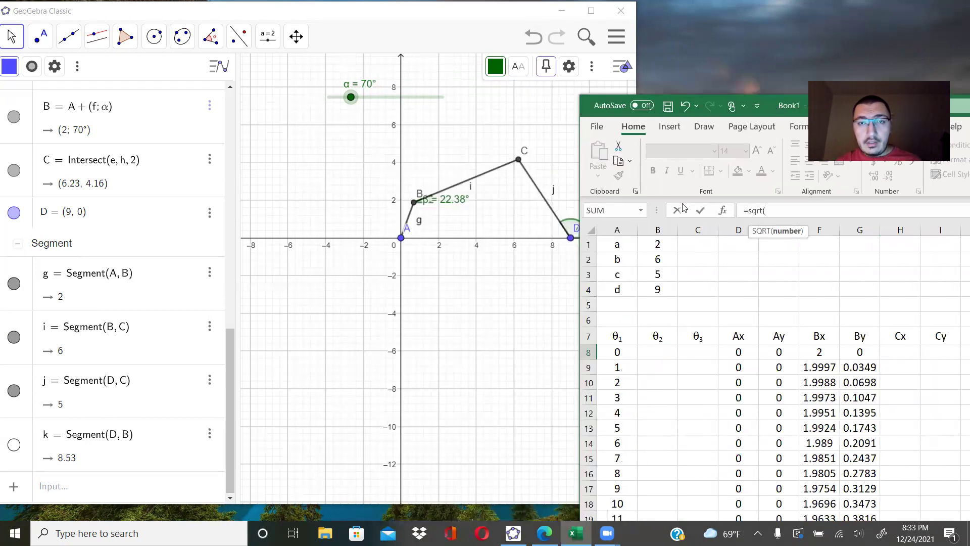
pyautogui.click(657, 244)
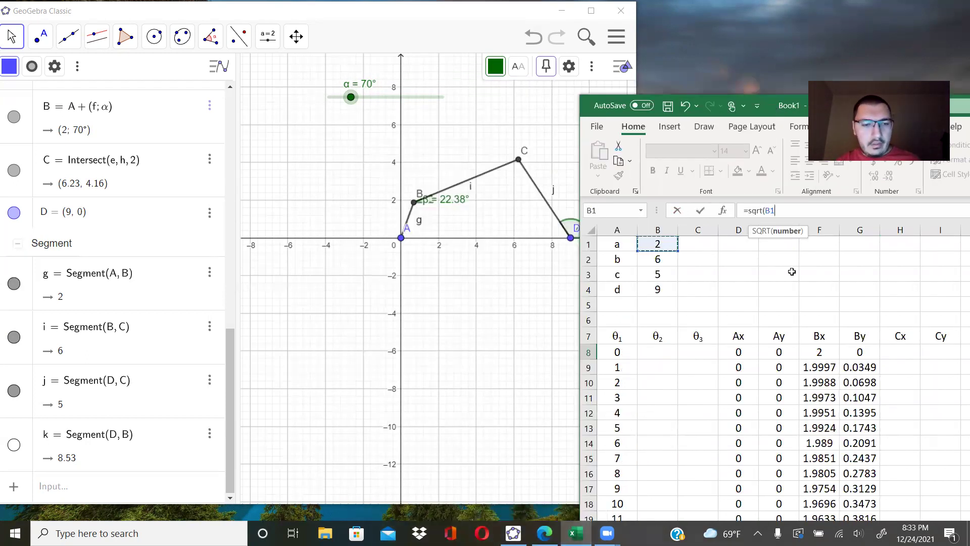
pyautogui.write('^2')
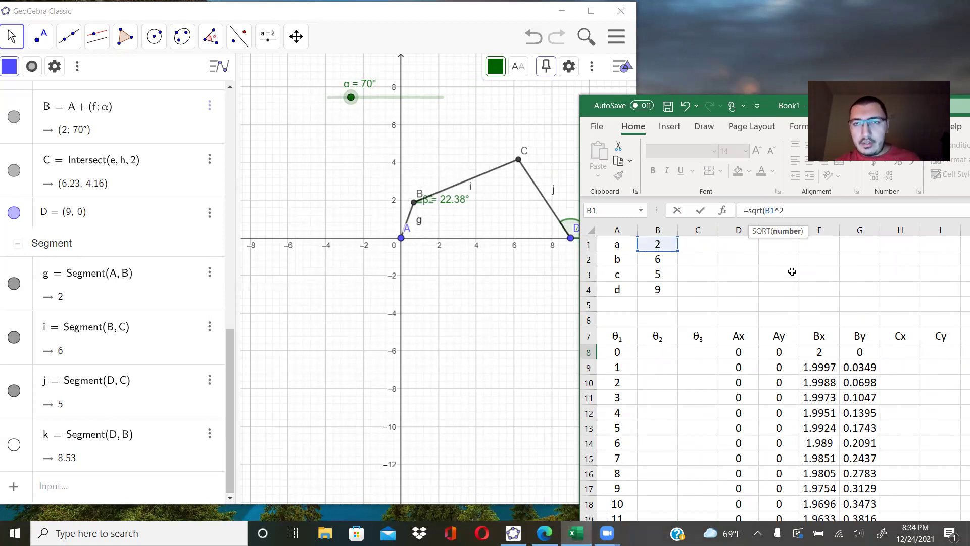
pyautogui.click(769, 211)
pyautogui.press('F4')
pyautogui.click(806, 210)
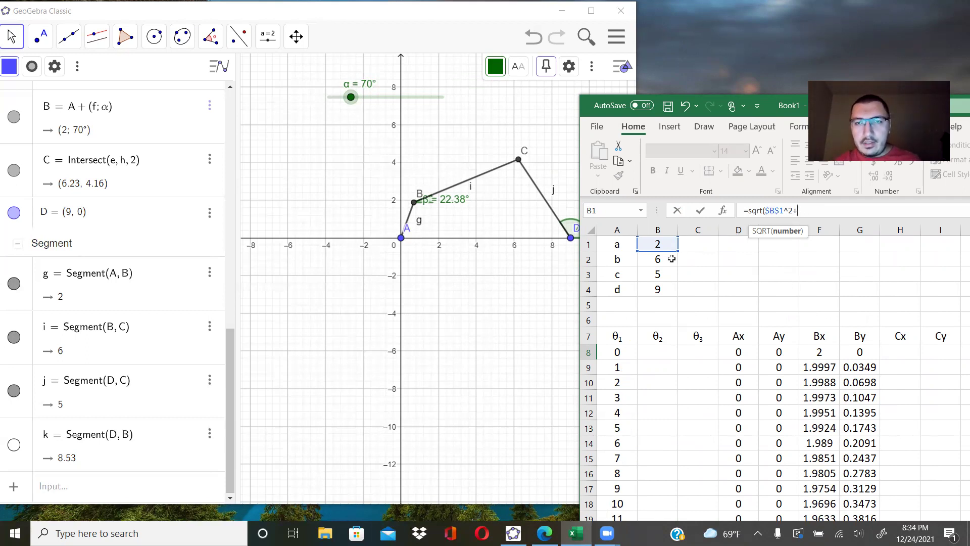
# Extend the L8 formula with $B$4^2-2*$B$1*$B$4), keeping the references to a and d absolute.
pyautogui.click(658, 290)
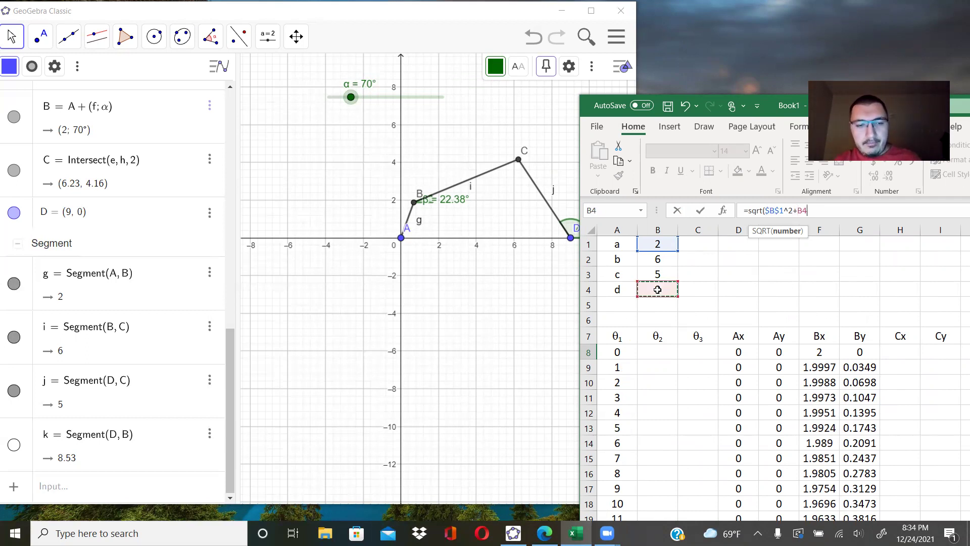
pyautogui.press('F4')
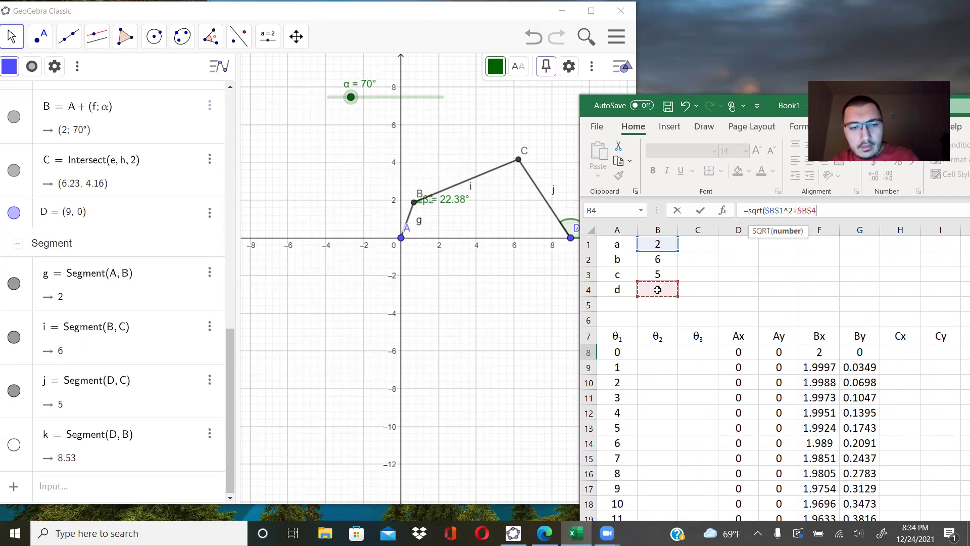
pyautogui.write('^2-2*')
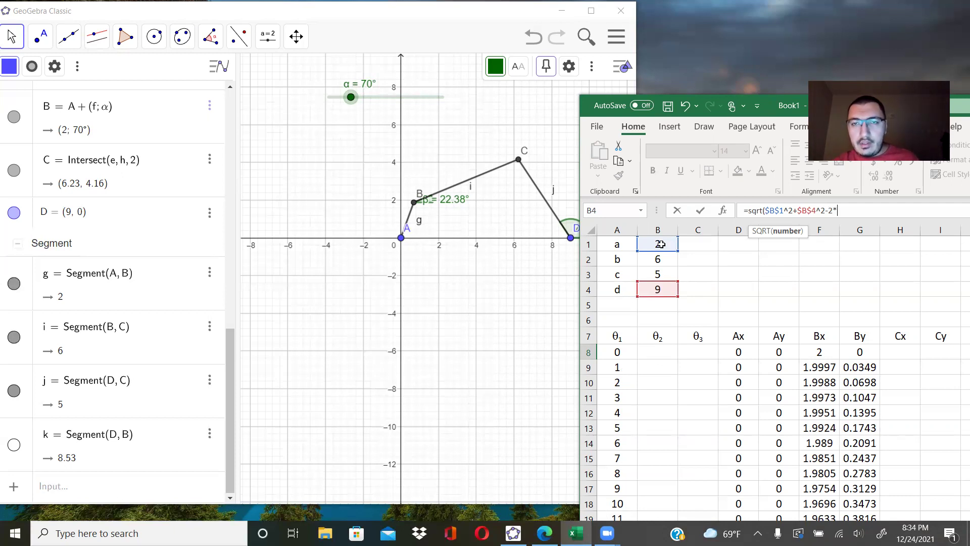
pyautogui.click(660, 244)
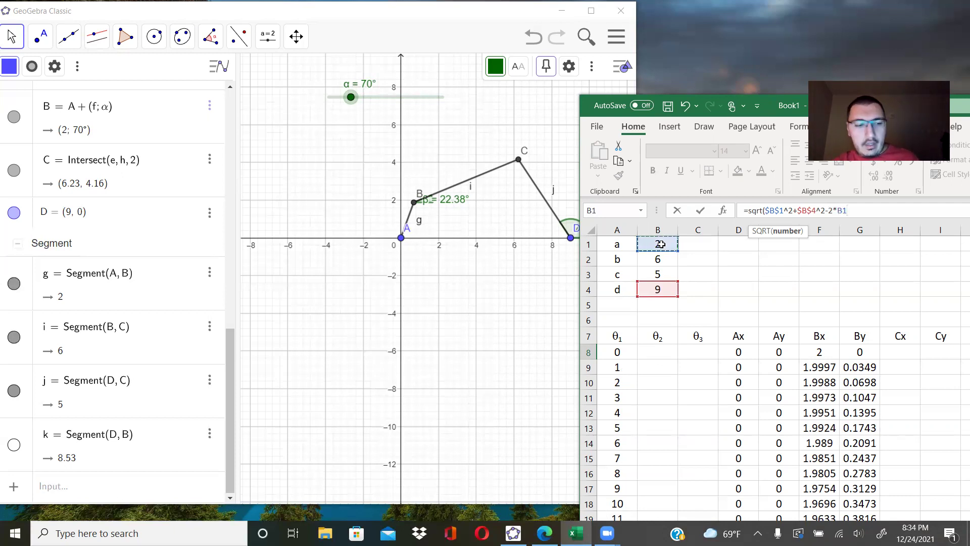
pyautogui.press('F4')
pyautogui.write('*')
pyautogui.click(648, 293)
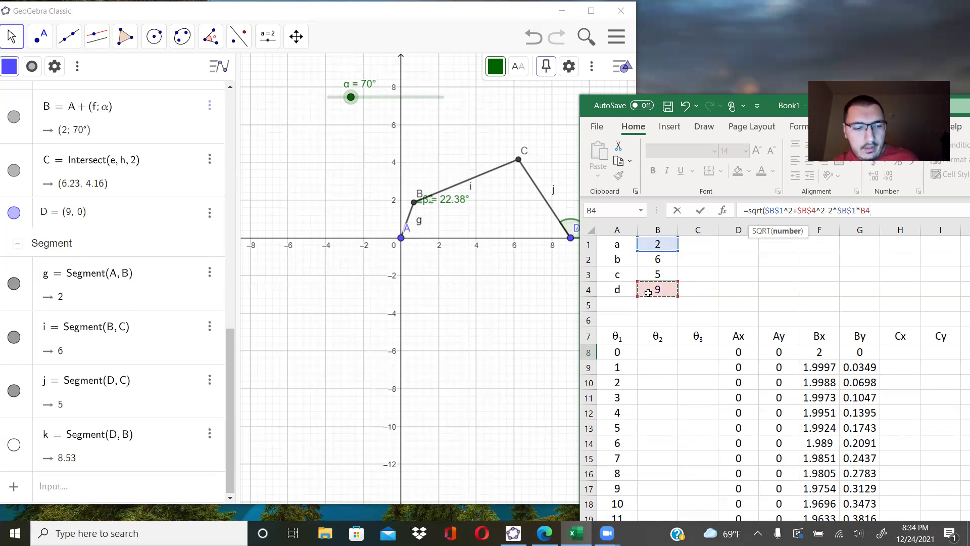
pyautogui.press('F4')
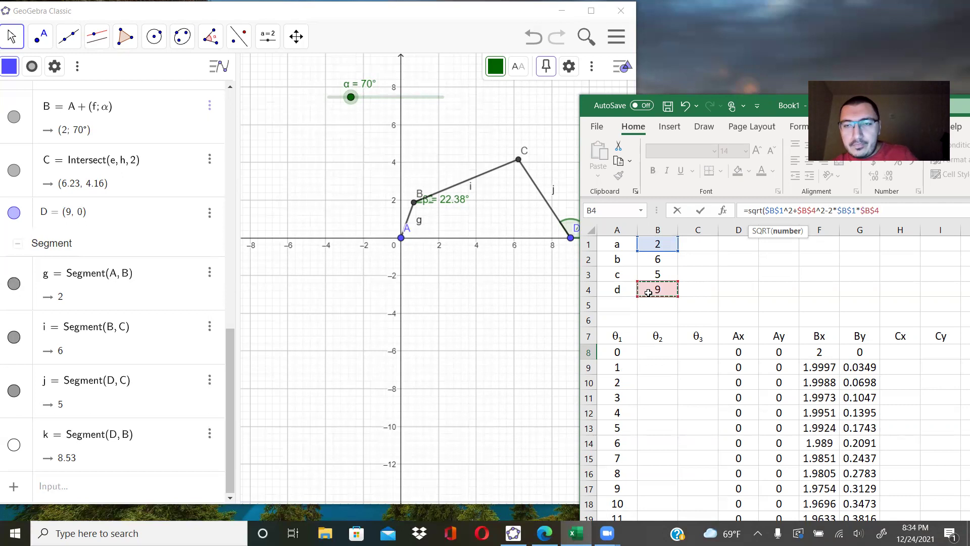
pyautogui.write(')')
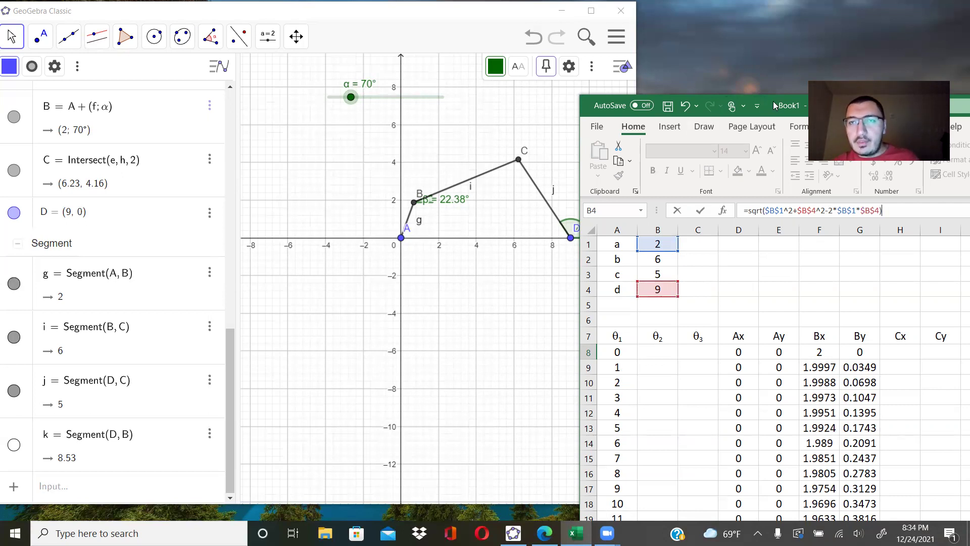
# Insert a cosine factor *cos( with θ1 from A8 after the last $B$4 in the L8 formula.
pyautogui.moveTo(770, 105); pyautogui.dragTo(646, 102)
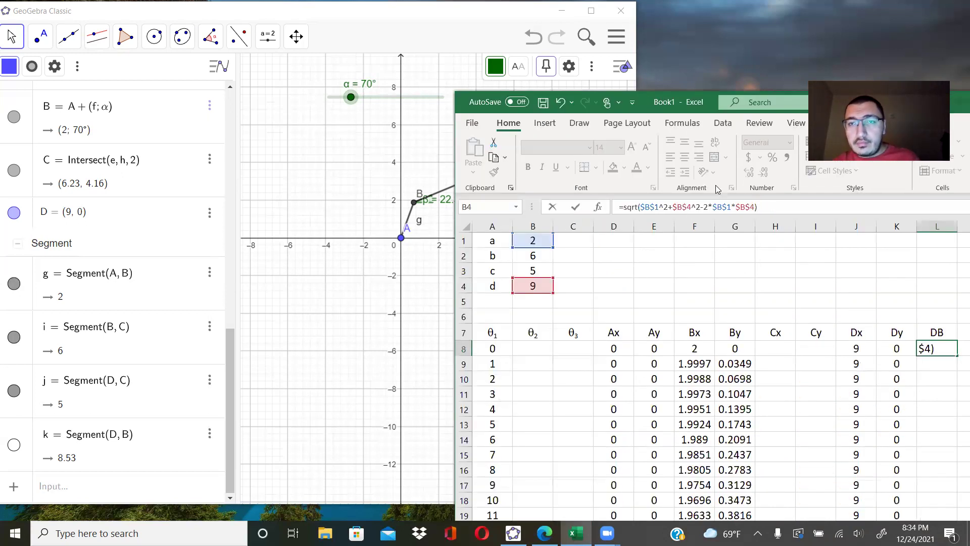
pyautogui.click(754, 207)
pyautogui.write('*')
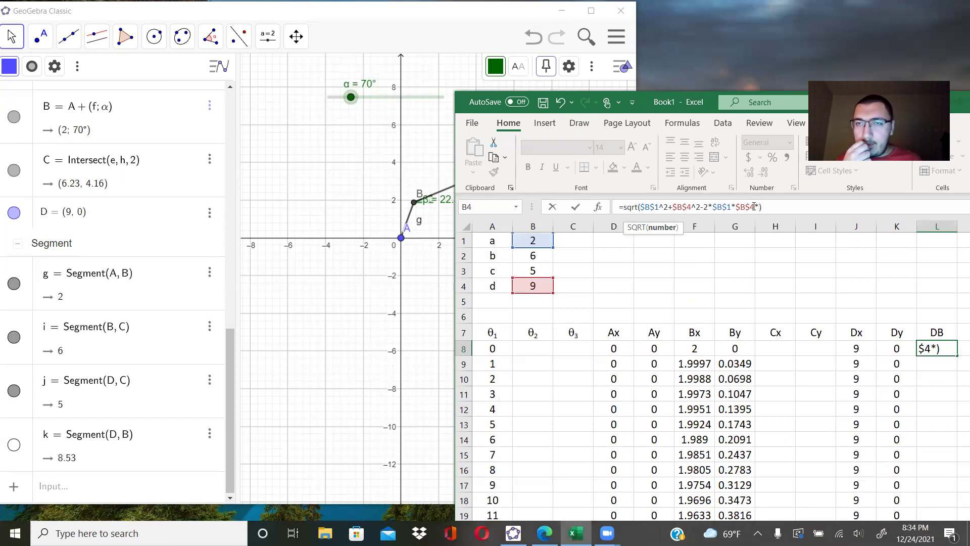
pyautogui.write('cos(')
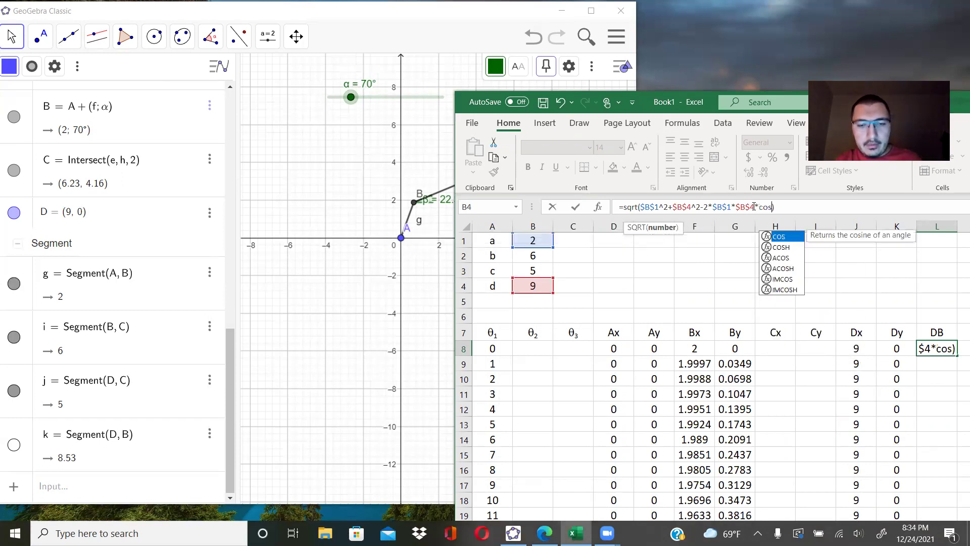
pyautogui.click(492, 350)
# Complete the cosine argument as A8*pi()/180, close both parentheses and enter the DB formula in L8.
pyautogui.write('*pi(')
pyautogui.press('Right')
pyautogui.press('Right')
pyautogui.press('Right')
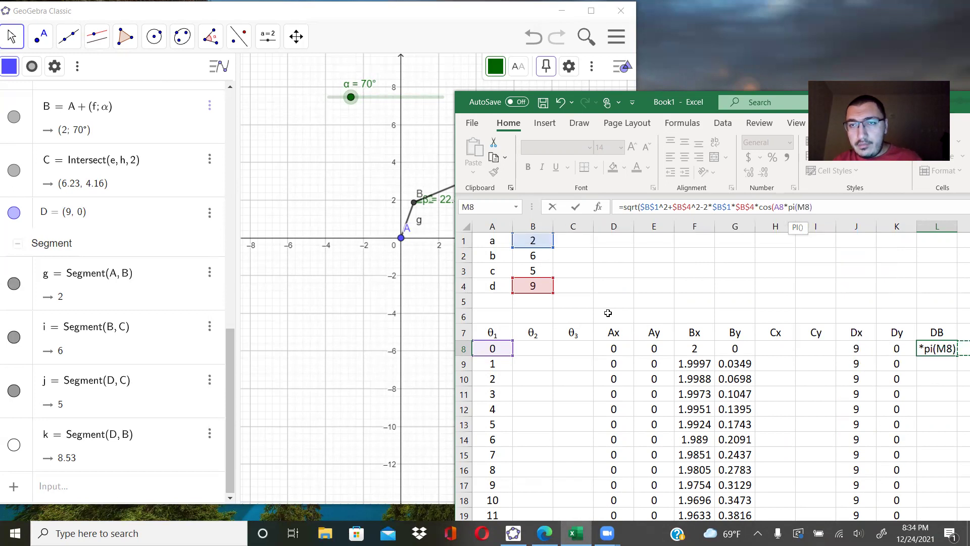
pyautogui.press('BackSpace')
pyautogui.press('BackSpace')
pyautogui.press('BackSpace')
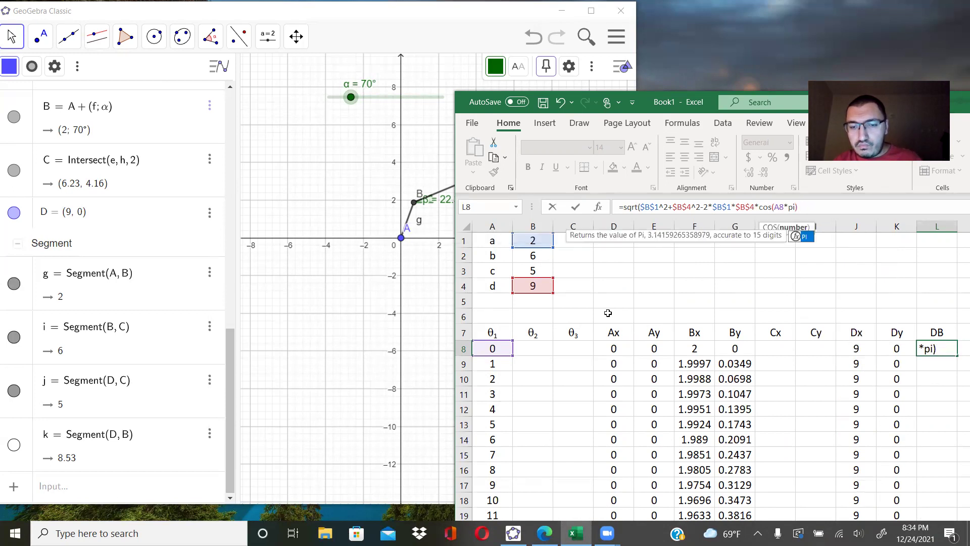
pyautogui.press('Return')
pyautogui.click(488, 302)
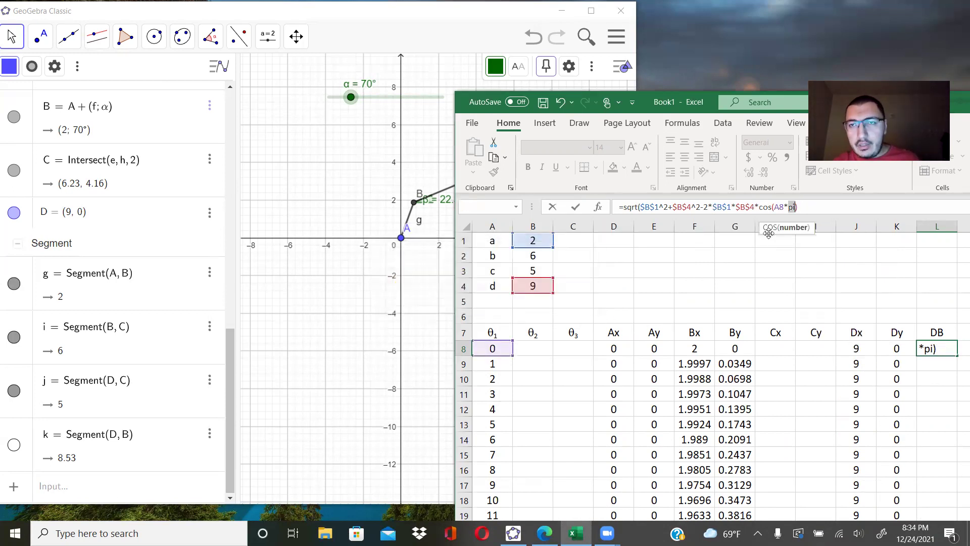
pyautogui.click(809, 209)
pyautogui.press('BackSpace')
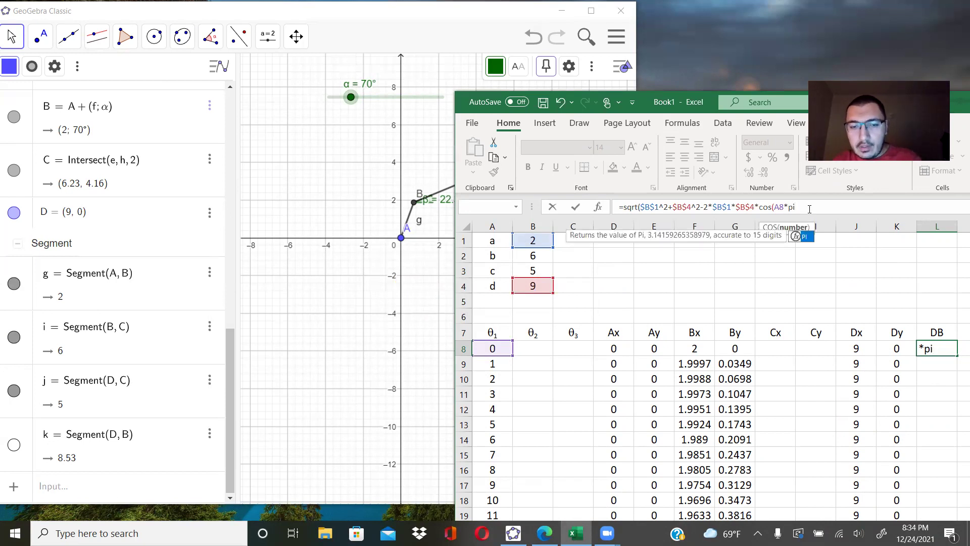
pyautogui.write('()/180)')
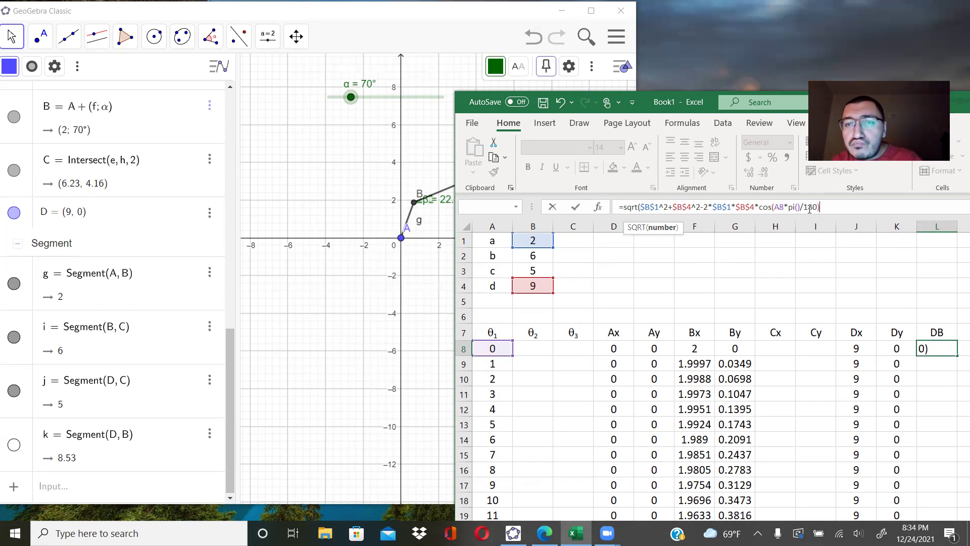
pyautogui.write(')')
pyautogui.press('Return')
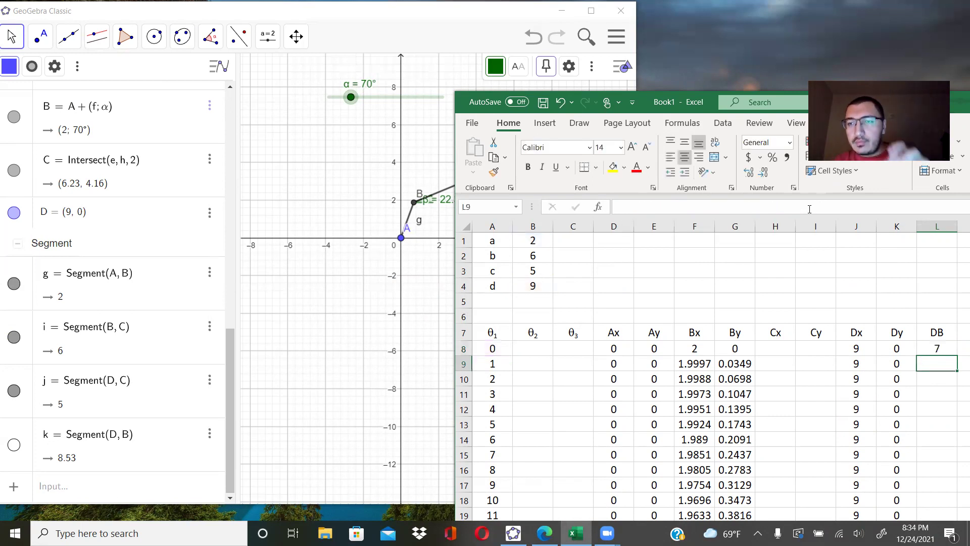
# Copy the DB formula in L8 down the DB column for all θ1 values.
pyautogui.click(938, 347)
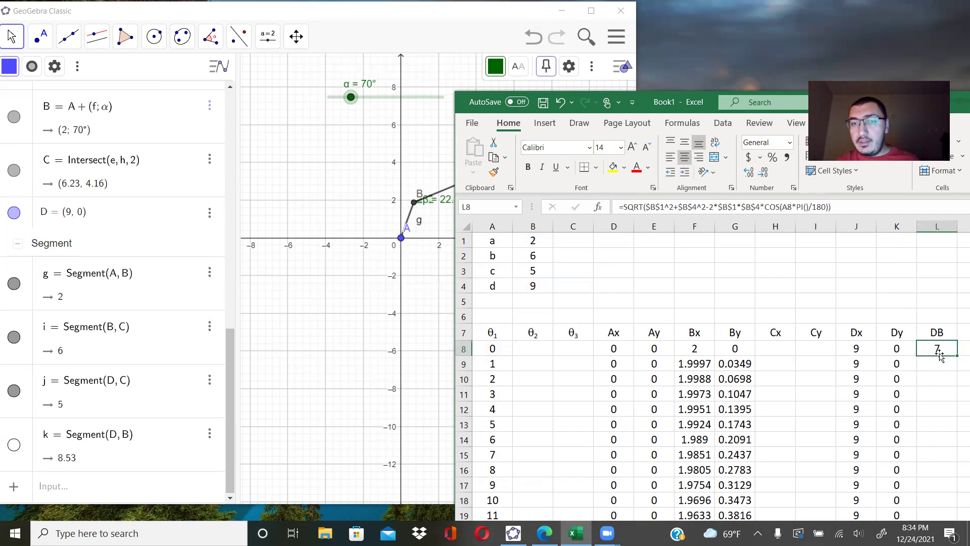
pyautogui.doubleClick(956, 357)
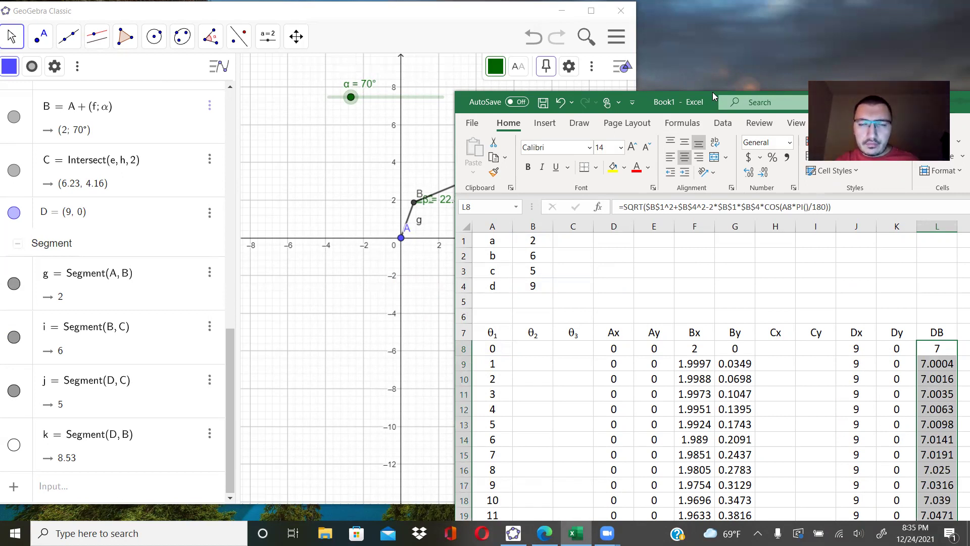
# Uncover the GeoGebra linkage behind the spreadsheet and draw a segment from point D to point B.
pyautogui.moveTo(713, 92); pyautogui.dragTo(850, 82)
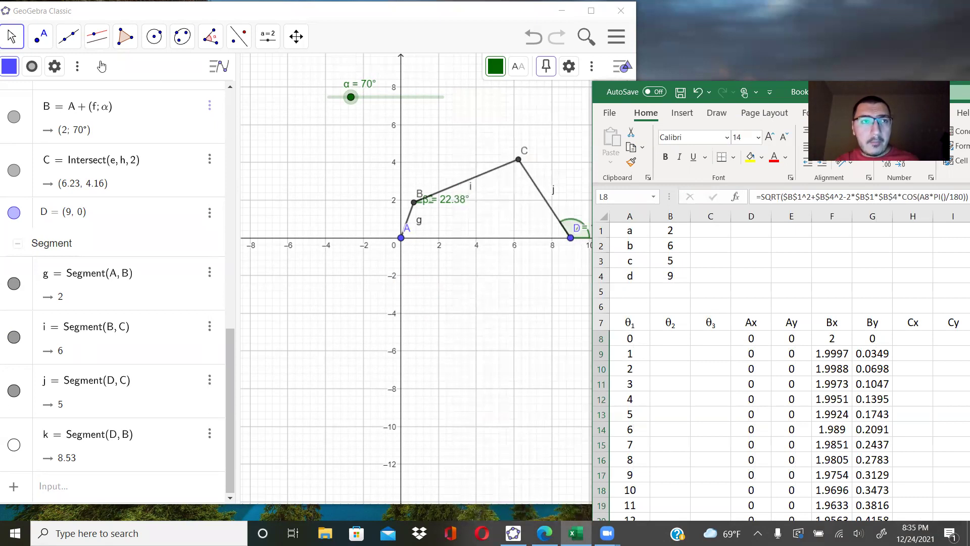
pyautogui.click(70, 41)
pyautogui.click(89, 101)
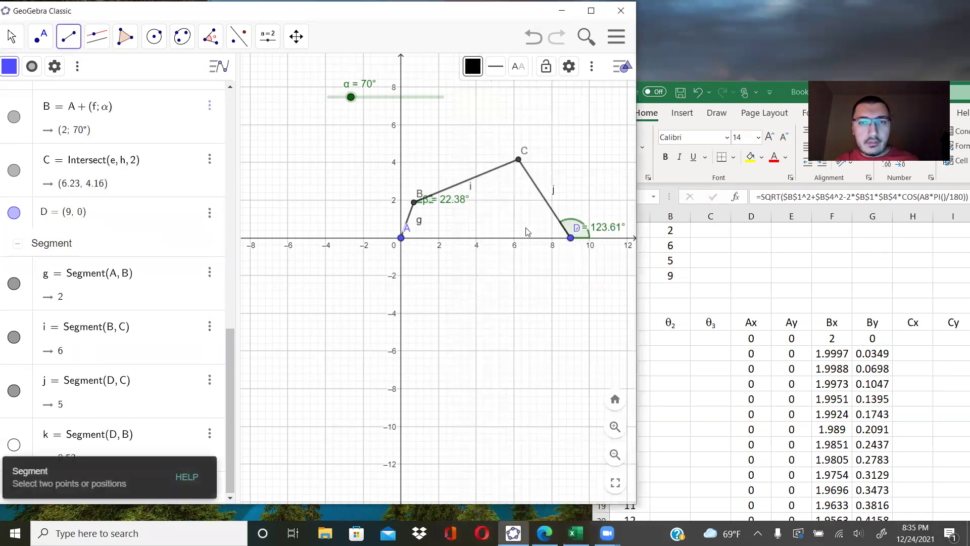
pyautogui.click(570, 238)
pyautogui.click(414, 202)
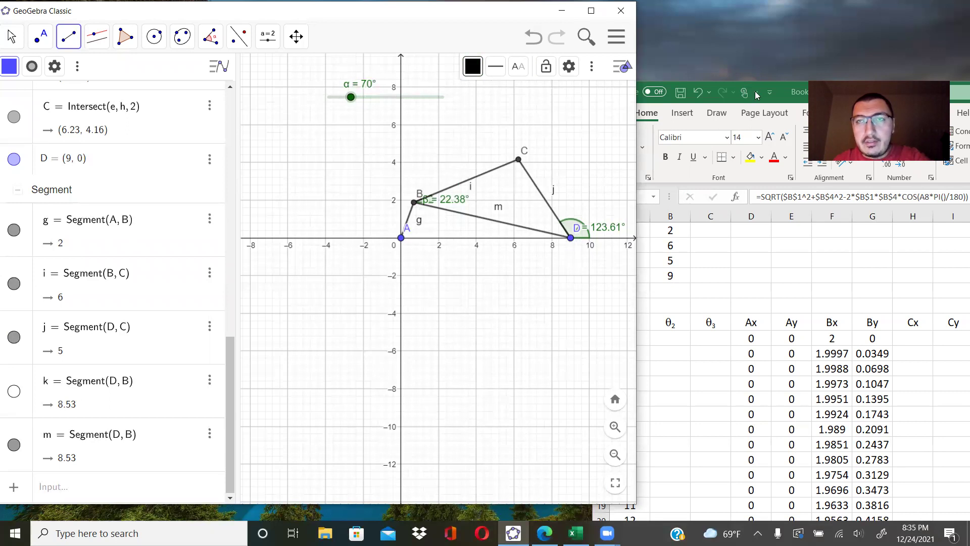
# Return to the Excel table and add the header β in M7 by entering b in the Symbol font.
pyautogui.click(771, 91)
pyautogui.moveTo(771, 91); pyautogui.dragTo(481, 59)
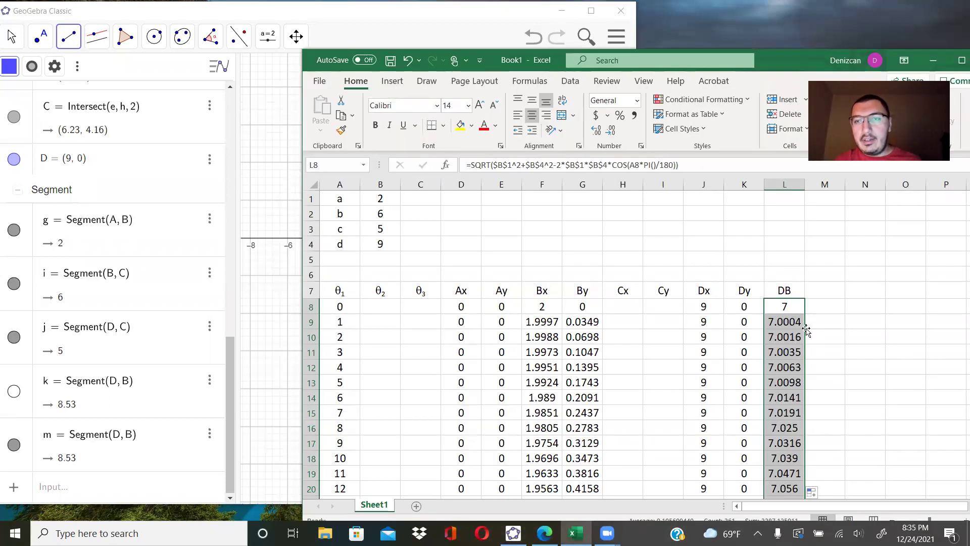
pyautogui.click(826, 304)
pyautogui.click(819, 286)
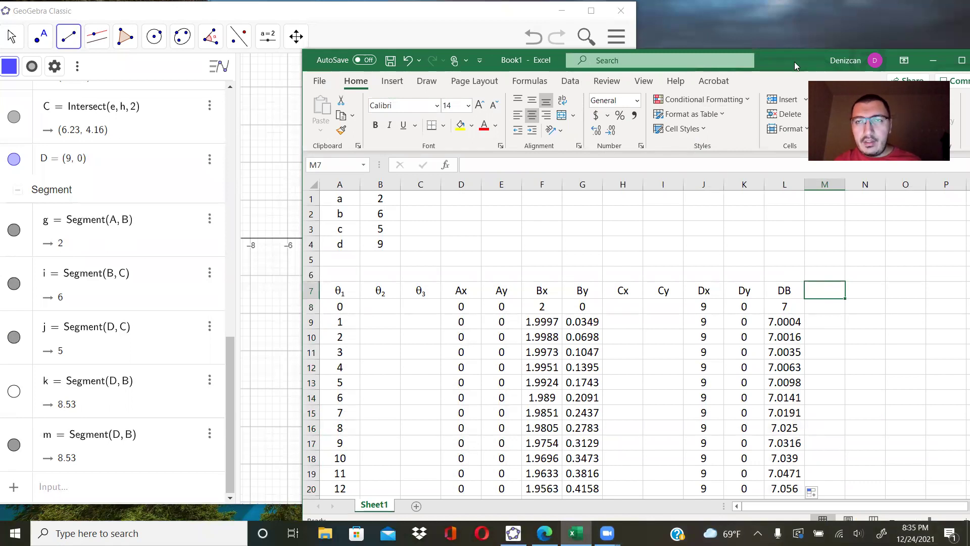
pyautogui.write('b')
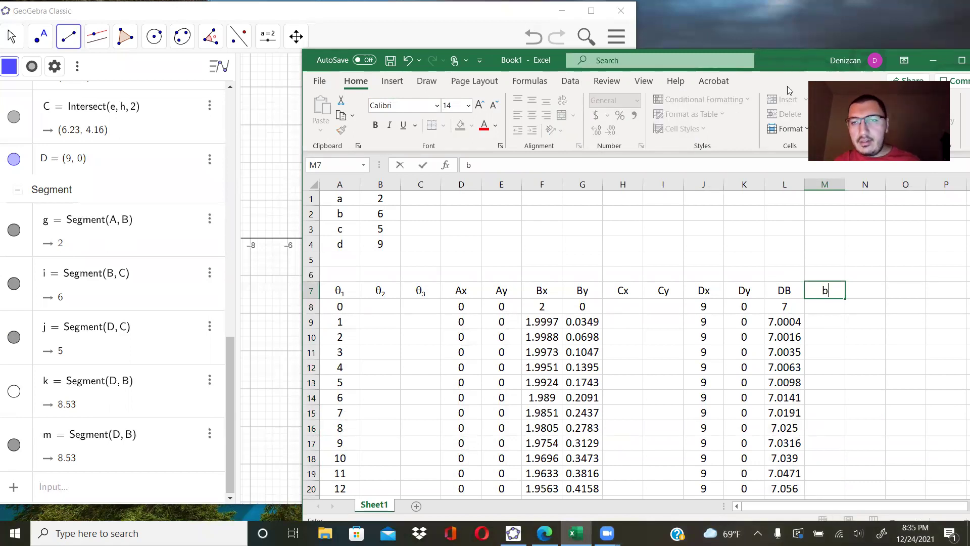
pyautogui.doubleClick(827, 290)
pyautogui.click(839, 255)
pyautogui.write('Sy')
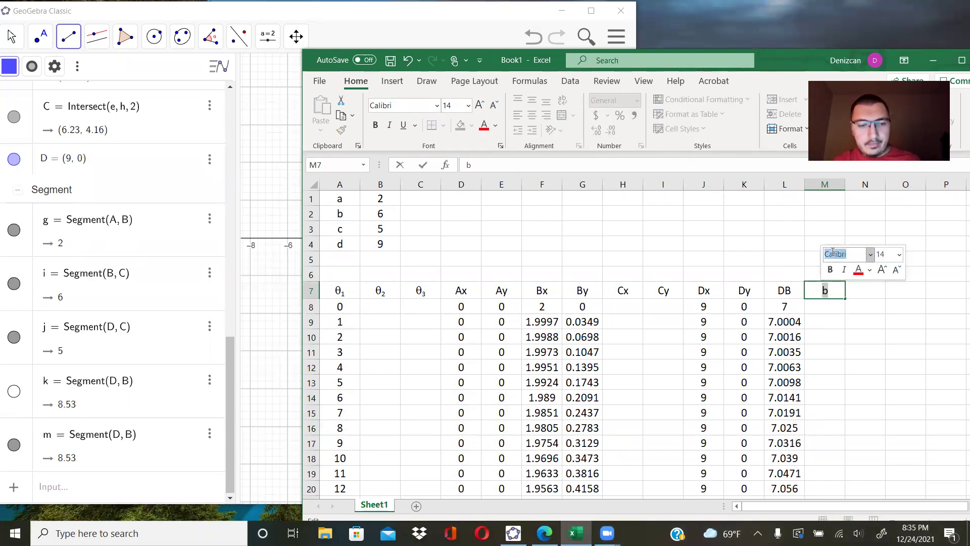
pyautogui.write('mbol')
pyautogui.press('Return')
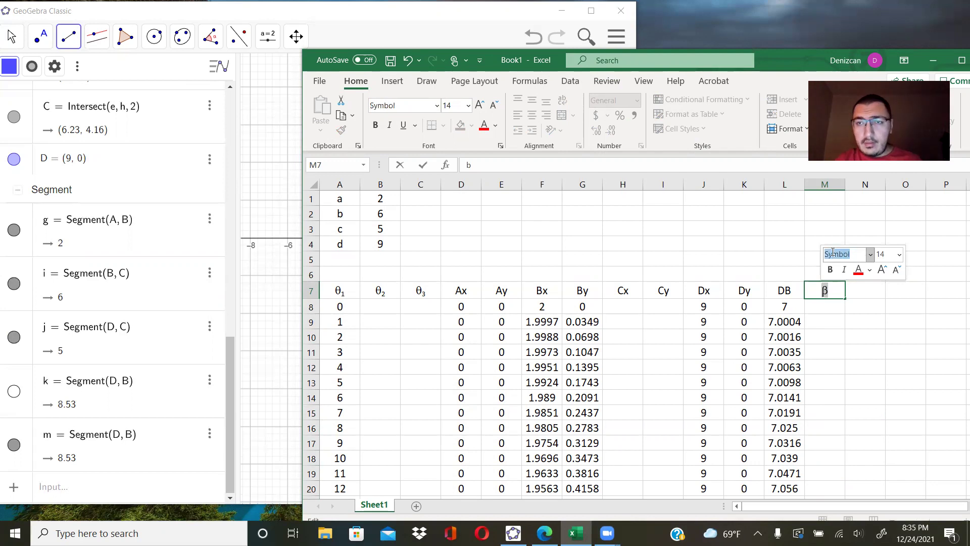
pyautogui.click(853, 305)
# Arrange Excel and GeoGebra side by side and bring the angle definitions in GeoGebra's object list into view.
pyautogui.moveTo(786, 59); pyautogui.dragTo(968, 59)
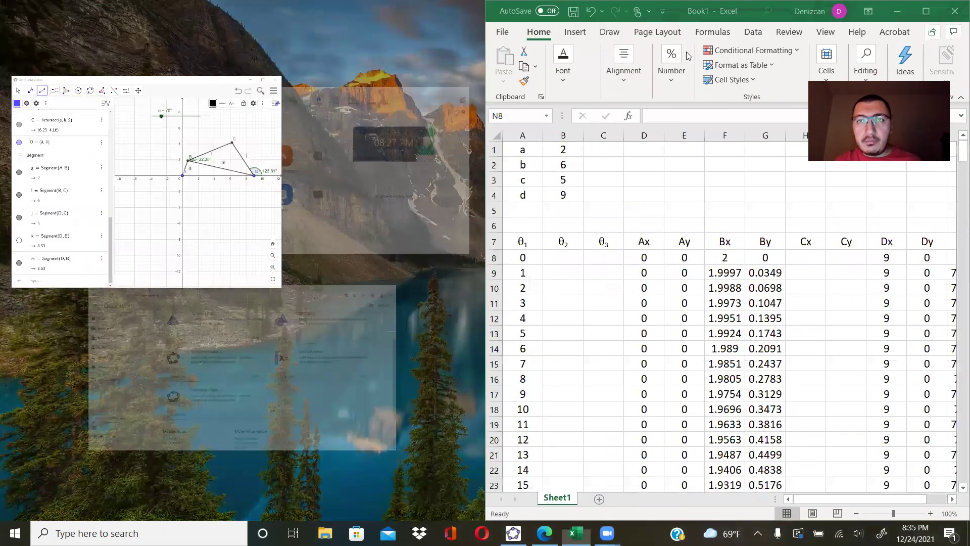
pyautogui.click(121, 142)
pyautogui.scroll(5, 259, 157)
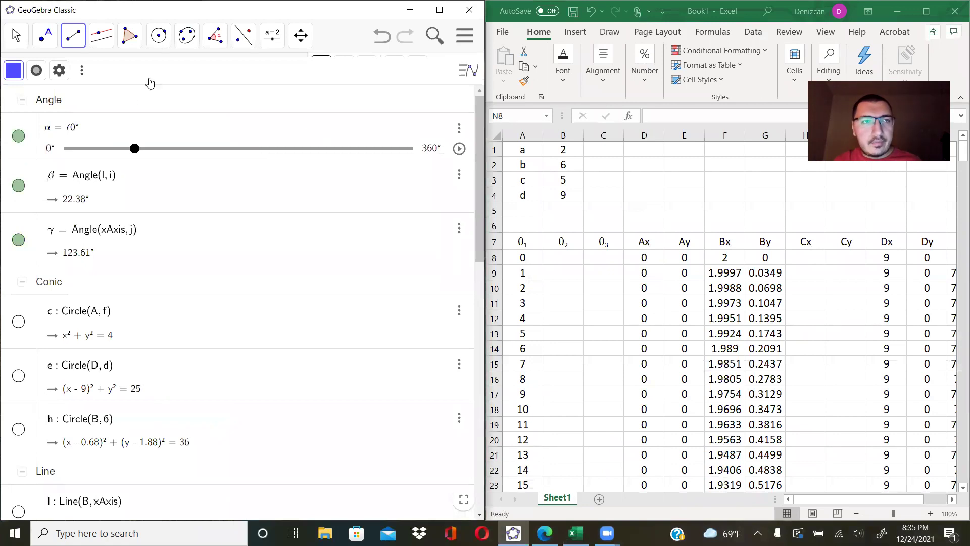
pyautogui.click(80, 72)
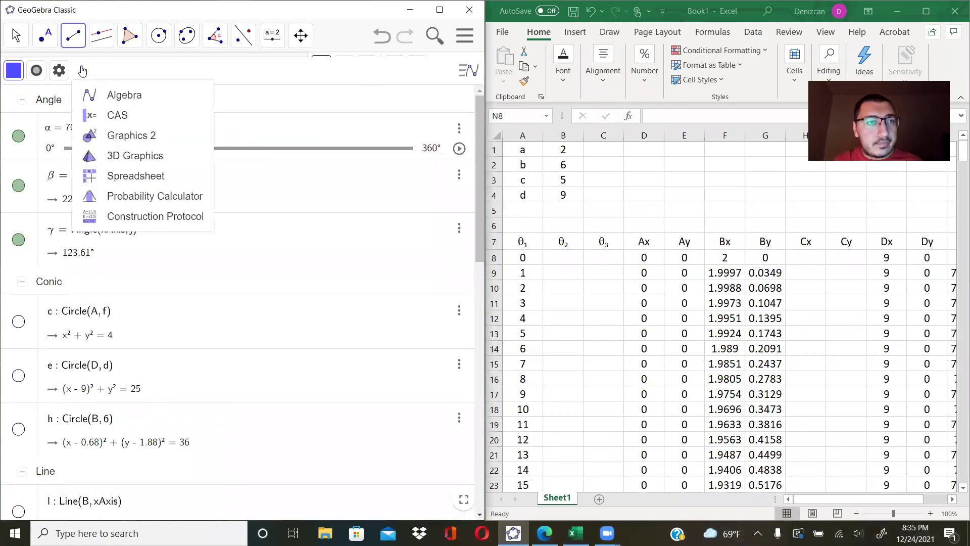
pyautogui.click(80, 71)
pyautogui.click(463, 70)
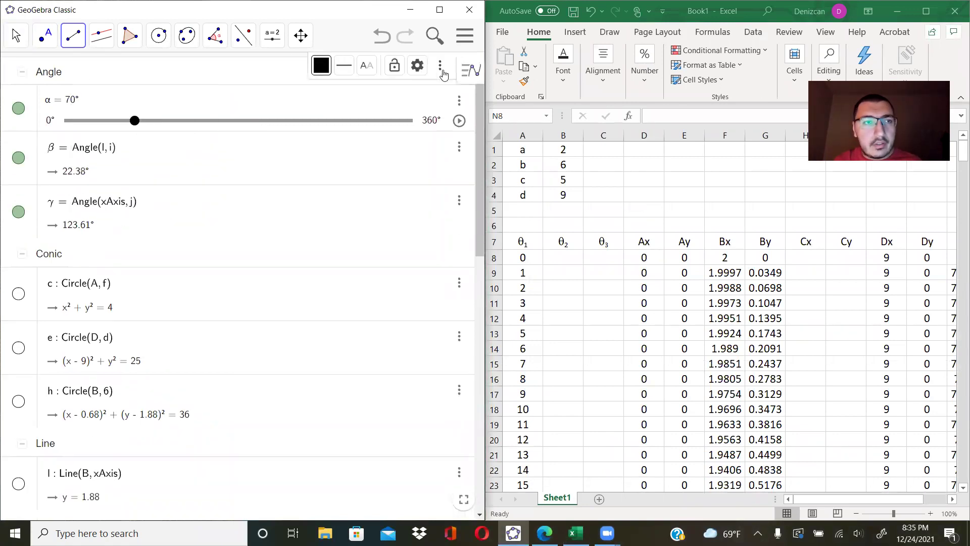
pyautogui.click(25, 37)
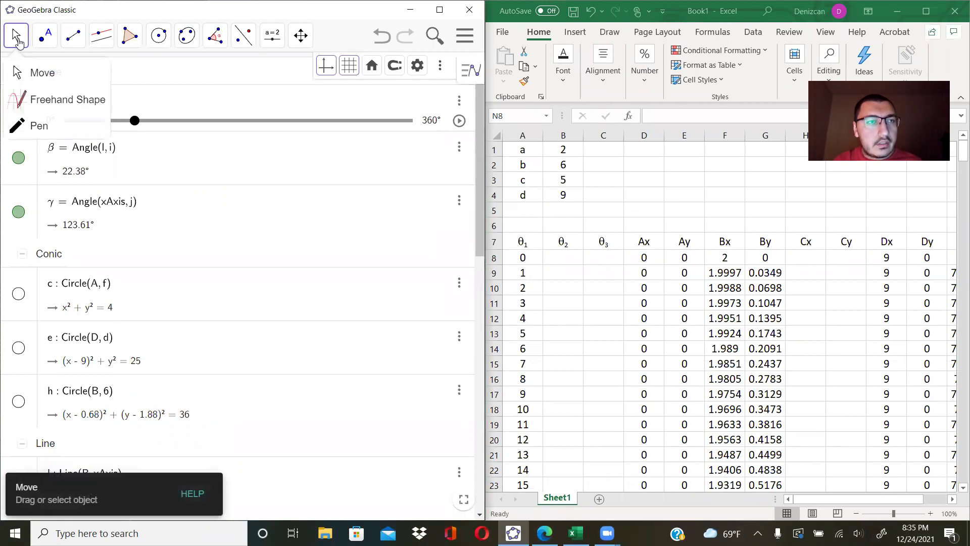
pyautogui.click(24, 36)
# Expand GeoGebra to full screen and create the angle between the x-axis and segment m (DB) at point D.
pyautogui.click(463, 499)
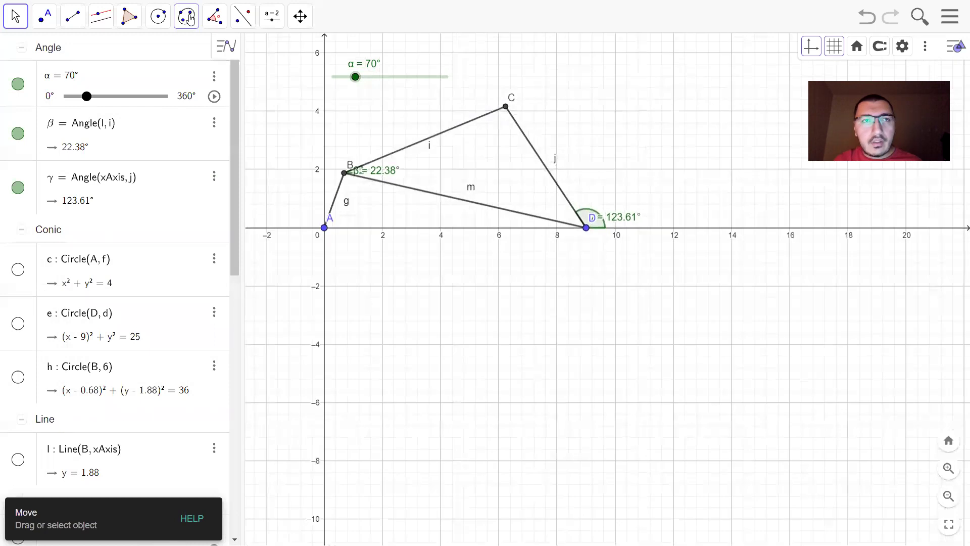
pyautogui.click(214, 16)
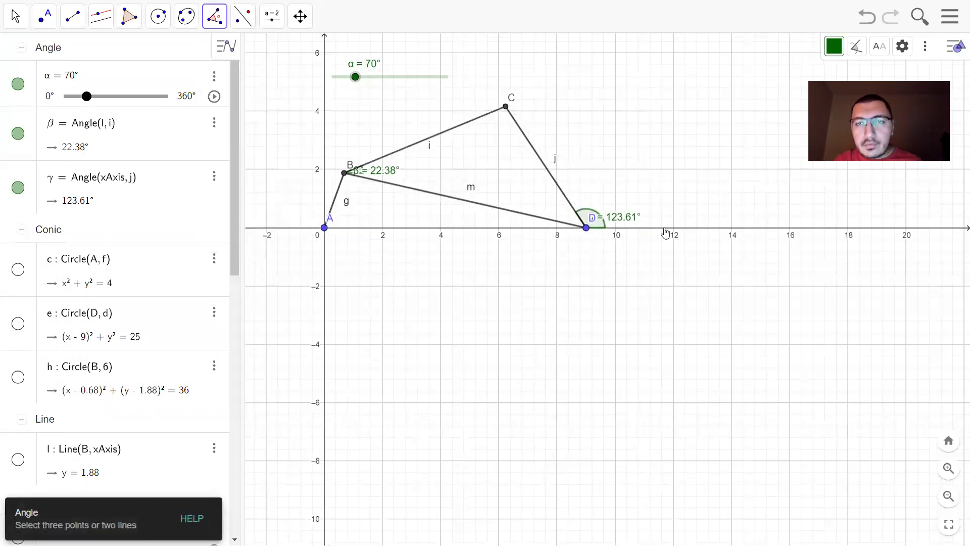
pyautogui.click(497, 212)
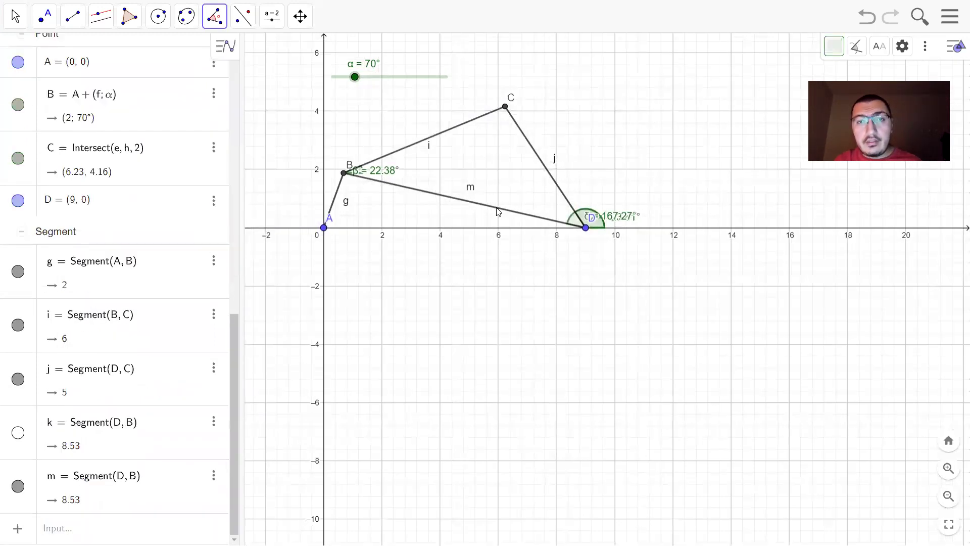
pyautogui.click(574, 227)
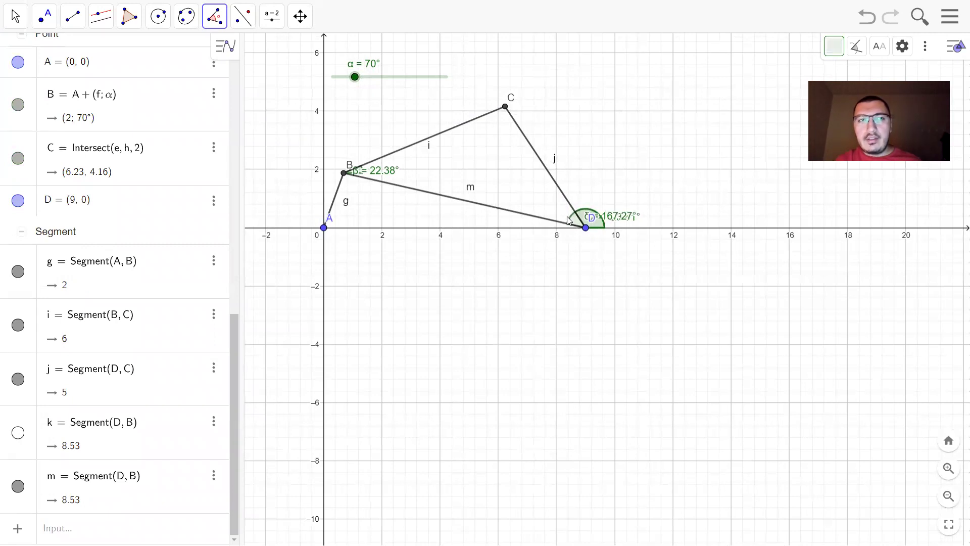
# Hide the new angle at point D and leave full screen to return to the side-by-side layout.
pyautogui.rightClick(570, 220)
pyautogui.click(599, 279)
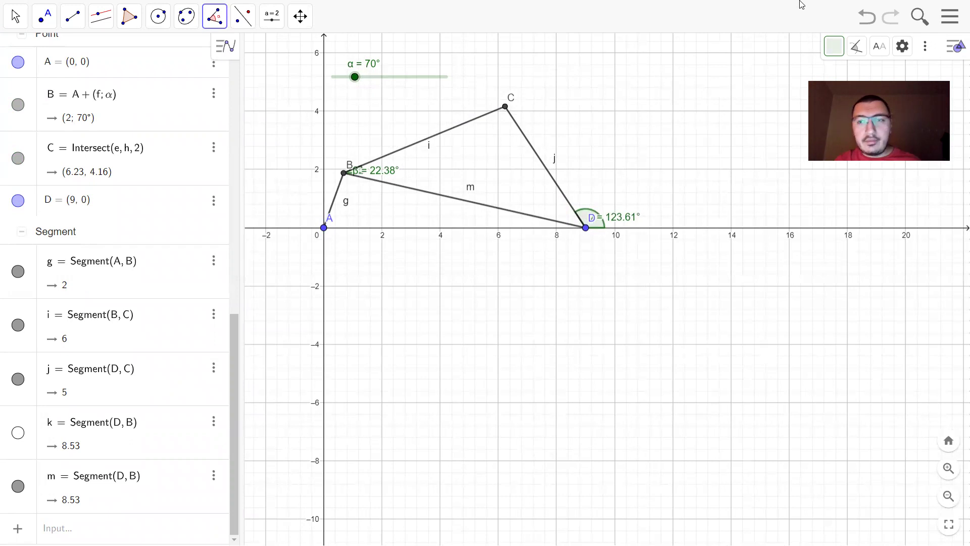
pyautogui.click(949, 524)
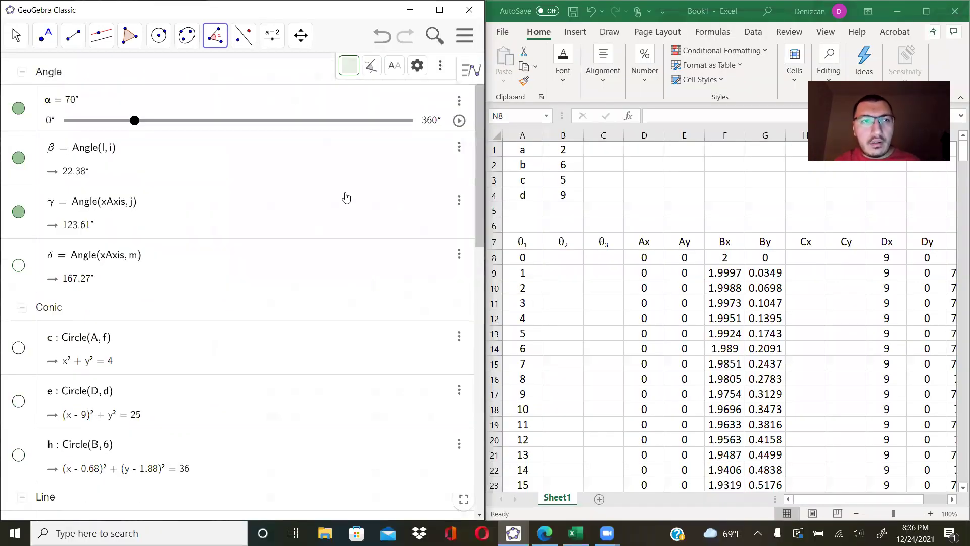
pyautogui.click(466, 73)
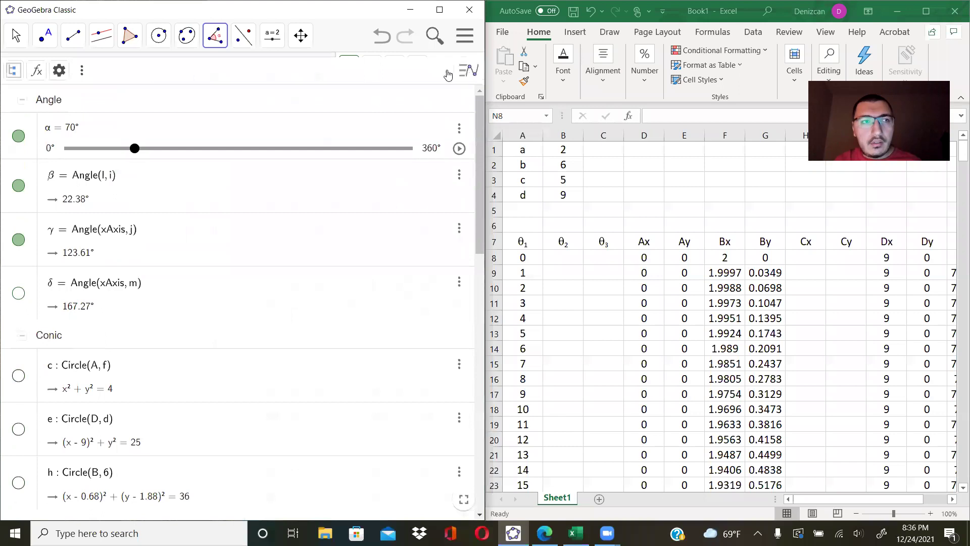
pyautogui.click(75, 73)
pyautogui.click(13, 70)
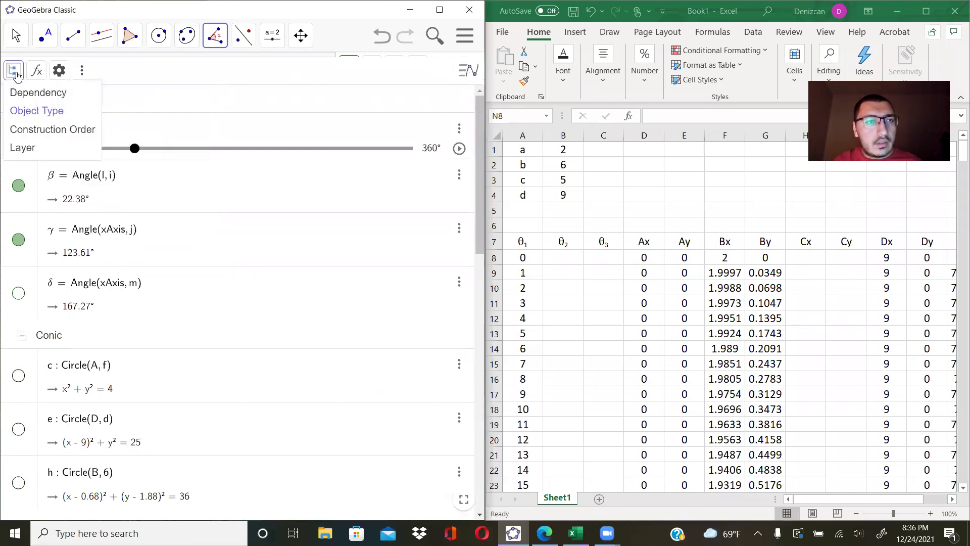
pyautogui.click(15, 74)
pyautogui.click(37, 70)
pyautogui.click(37, 70)
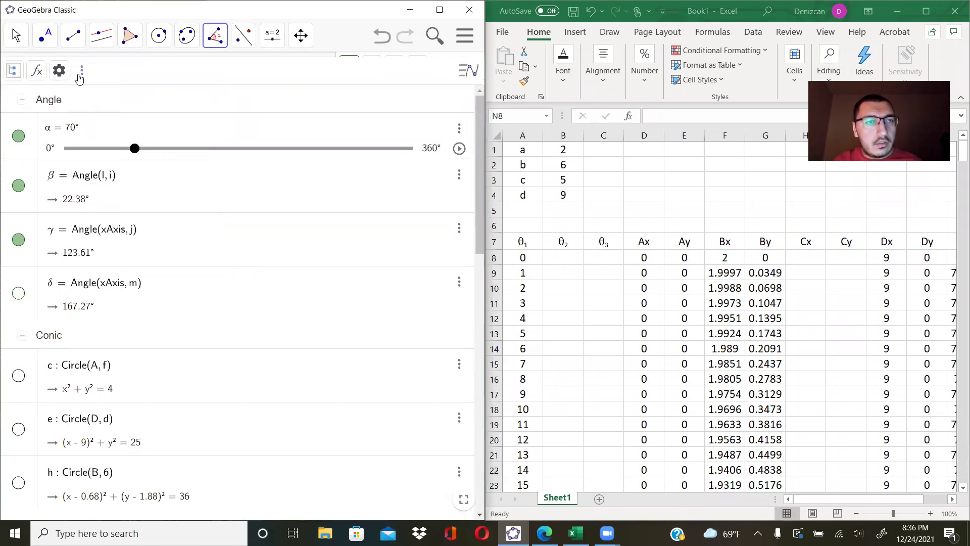
pyautogui.click(81, 73)
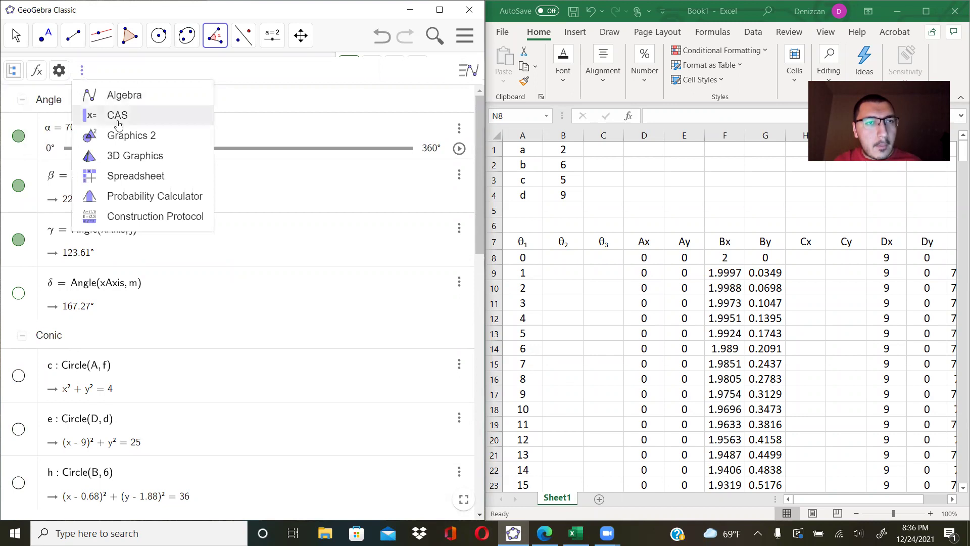
pyautogui.click(303, 73)
pyautogui.scroll(-1, 267, 76)
pyautogui.scroll(1, 267, 77)
pyautogui.click(59, 70)
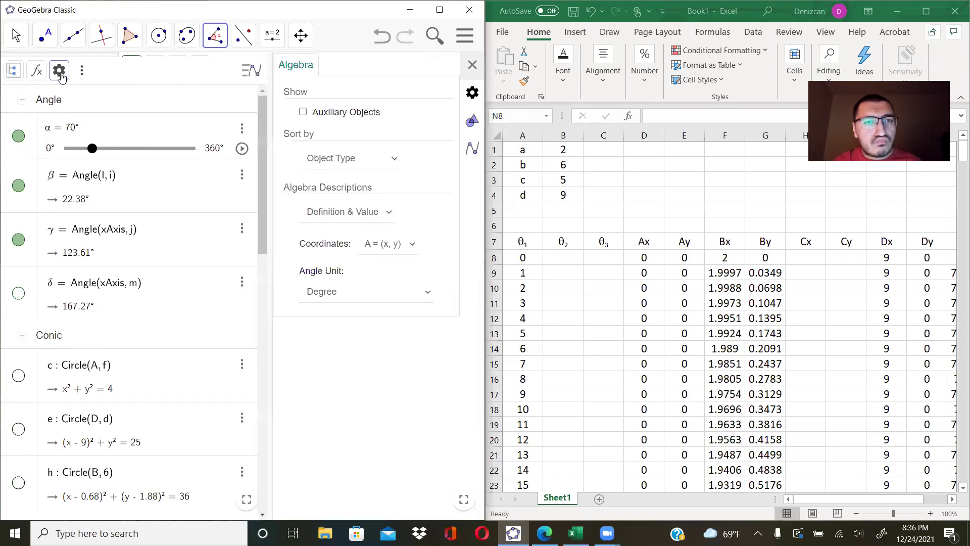
pyautogui.click(472, 65)
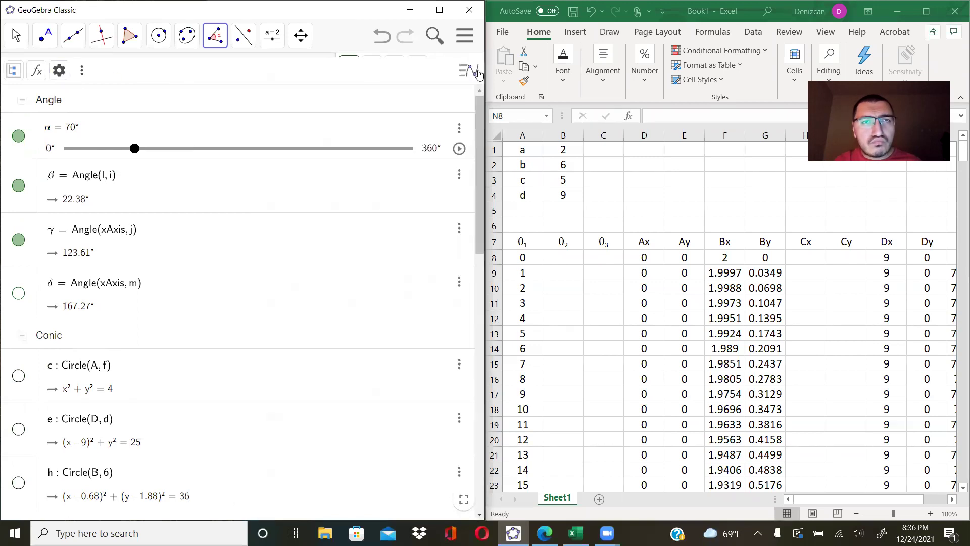
# Hide GeoGebra's Algebra view so that the linkage drawing fills the window beside the spreadsheet.
pyautogui.click(465, 37)
pyautogui.click(332, 156)
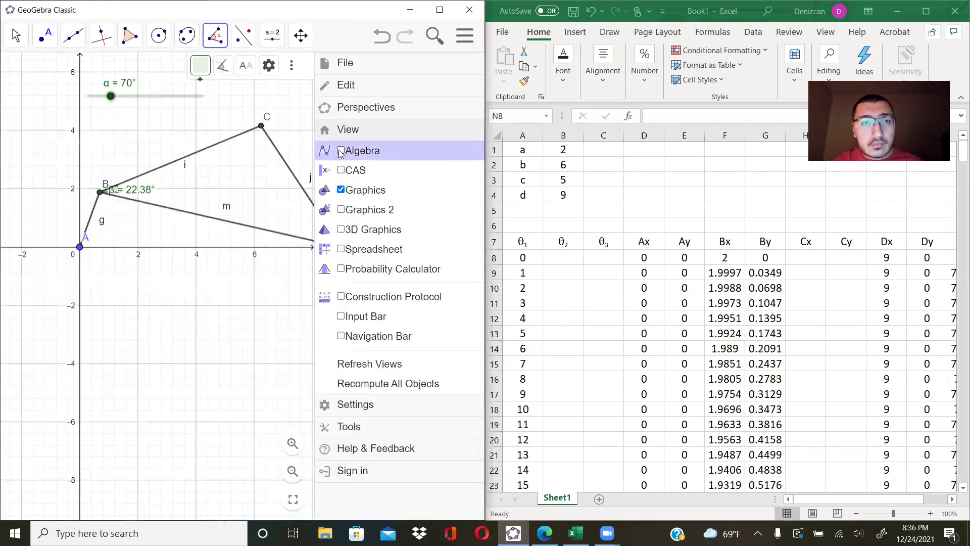
pyautogui.click(465, 47)
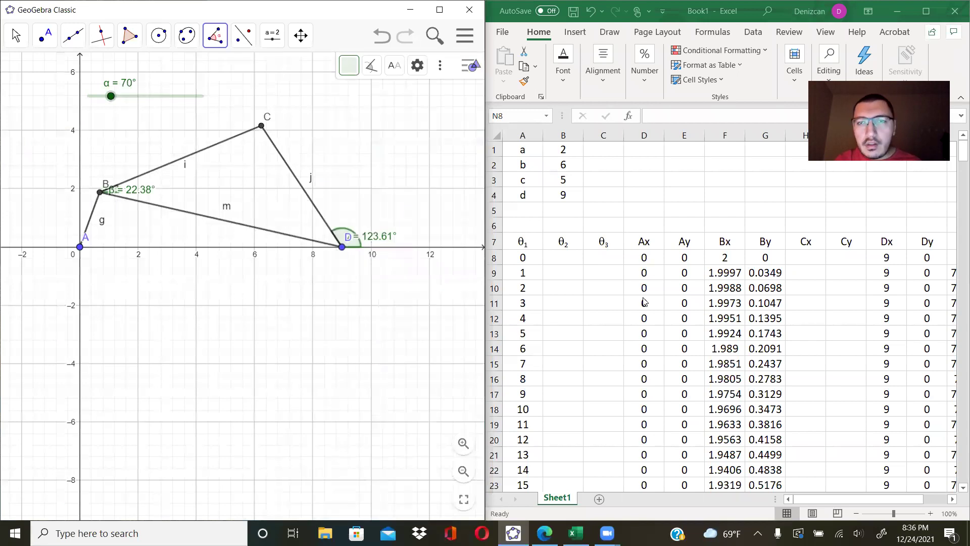
# Write the β formula in Excel cell M8 as =ATAN2(F8-J8,G8-K8), using the x and y differences between B and D.
pyautogui.moveTo(809, 499); pyautogui.dragTo(832, 499)
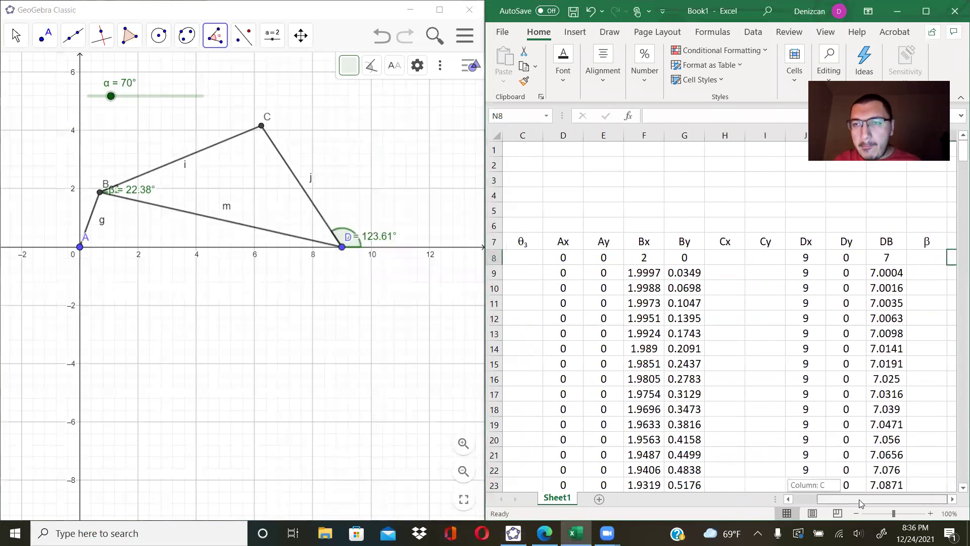
pyautogui.click(930, 260)
pyautogui.click(665, 117)
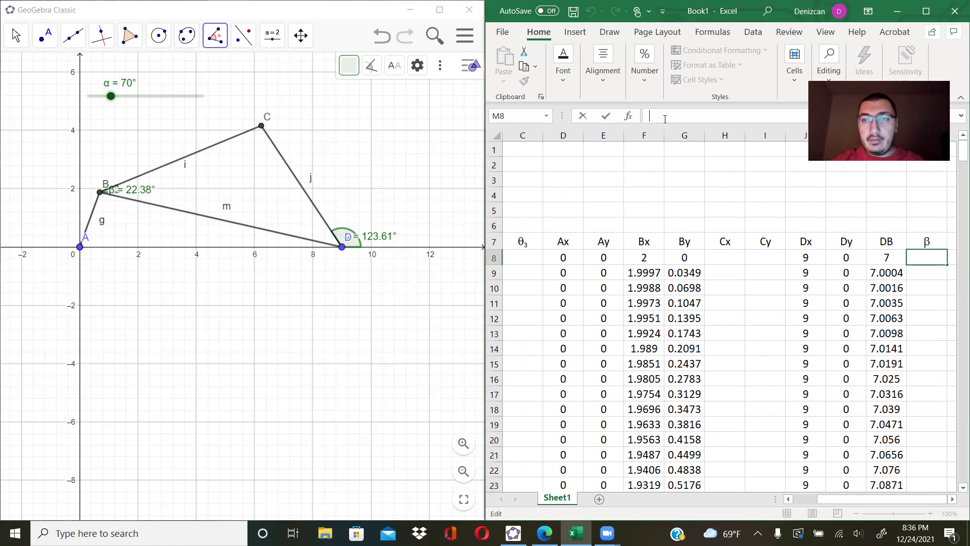
pyautogui.write('+')
pyautogui.write('atan2(')
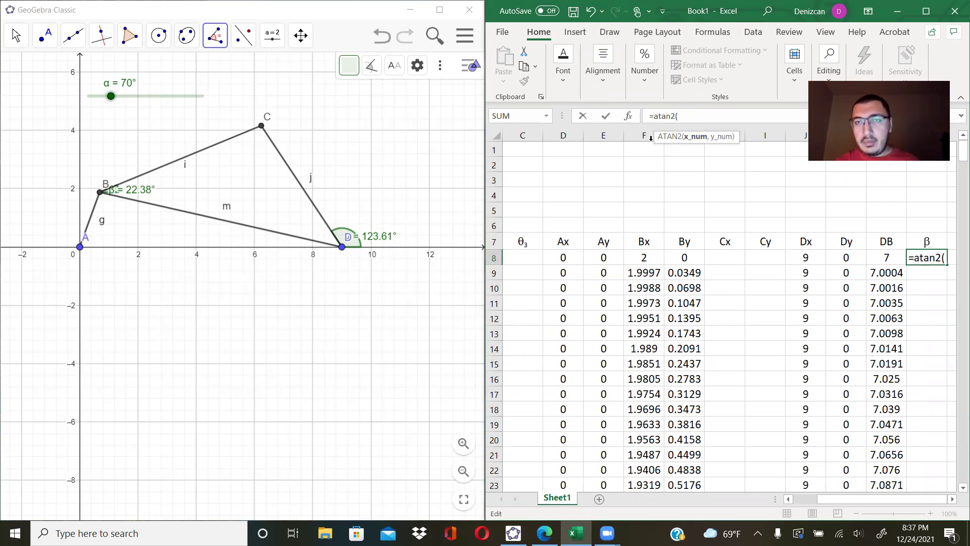
pyautogui.click(646, 257)
pyautogui.write('-')
pyautogui.click(804, 256)
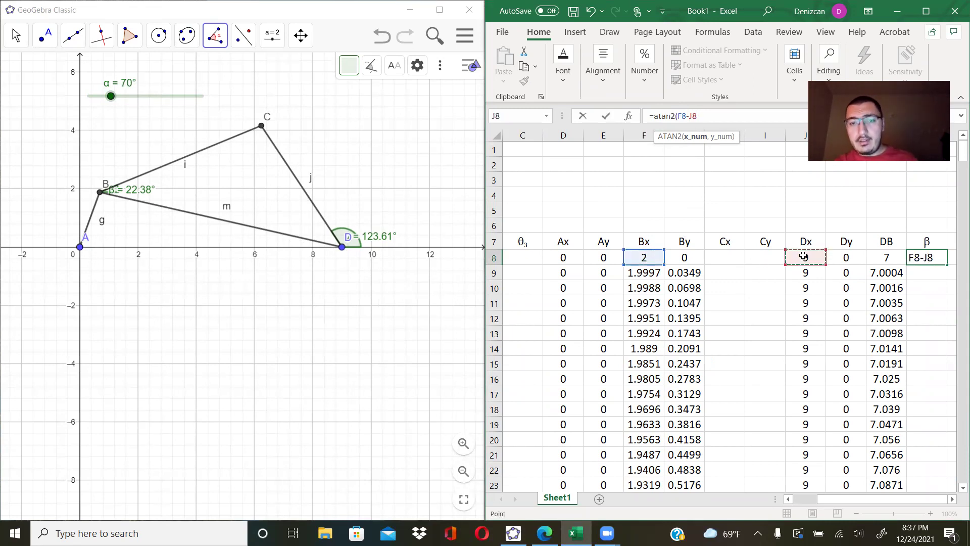
pyautogui.write(',')
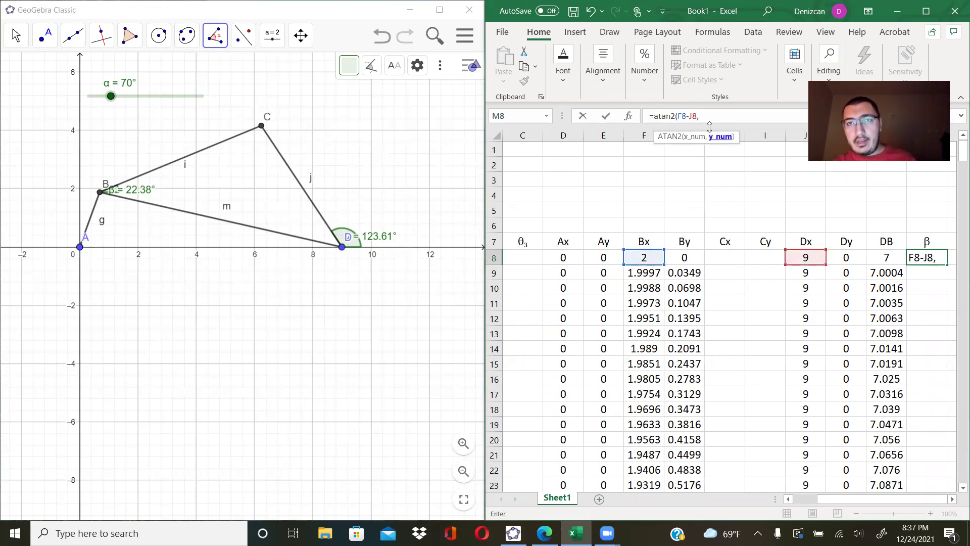
pyautogui.click(684, 258)
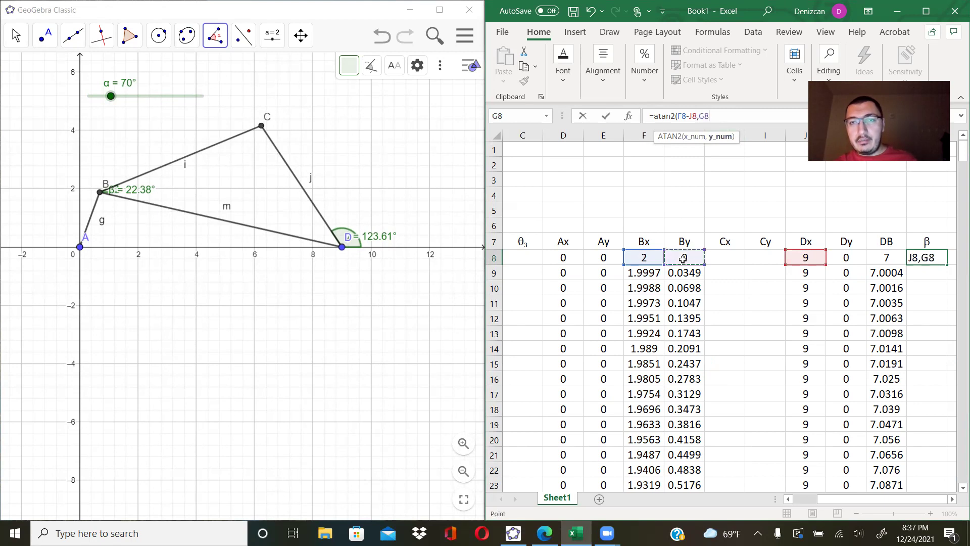
pyautogui.write('-')
pyautogui.click(848, 257)
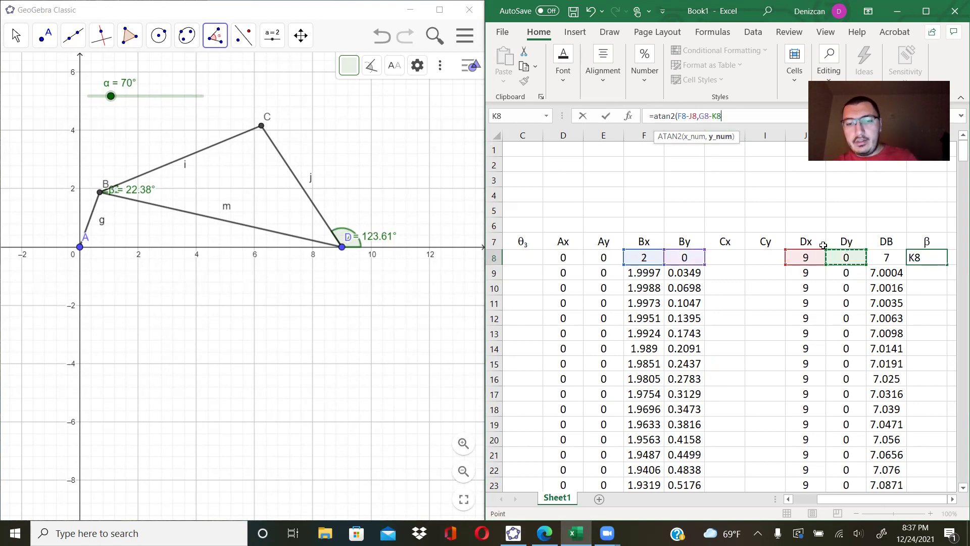
pyautogui.write(')')
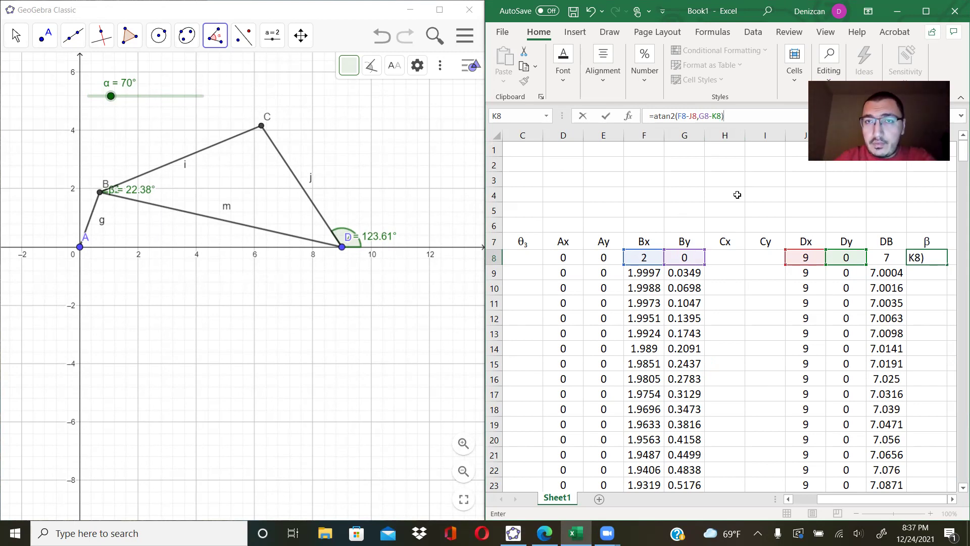
# Convert the β formula in M8 to degrees by multiplying it by 180/PI(), and enter it.
pyautogui.write('*')
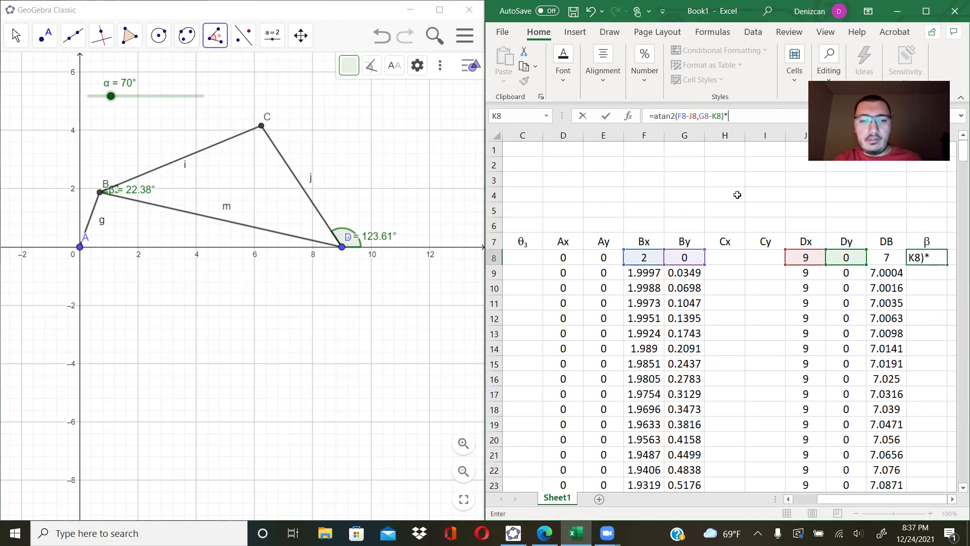
pyautogui.write('180')
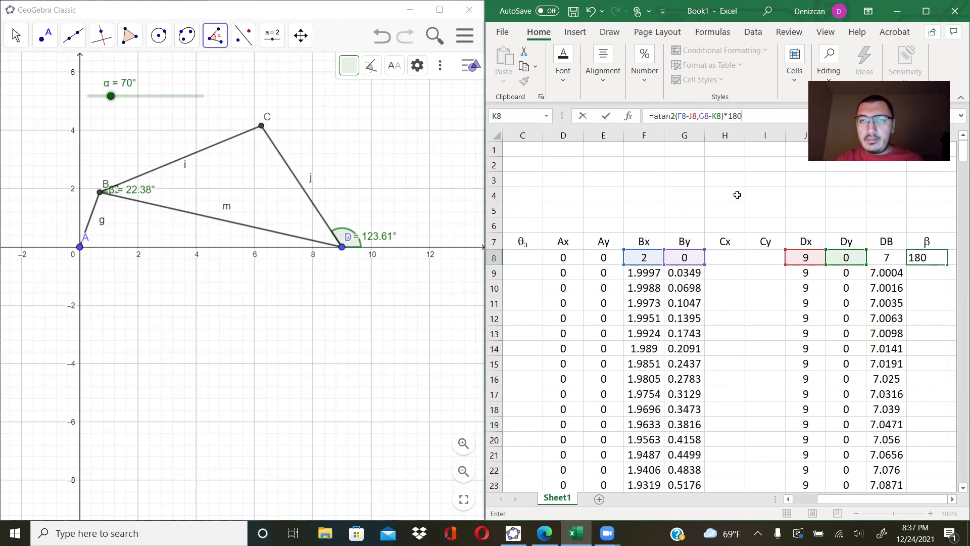
pyautogui.write('/pi()')
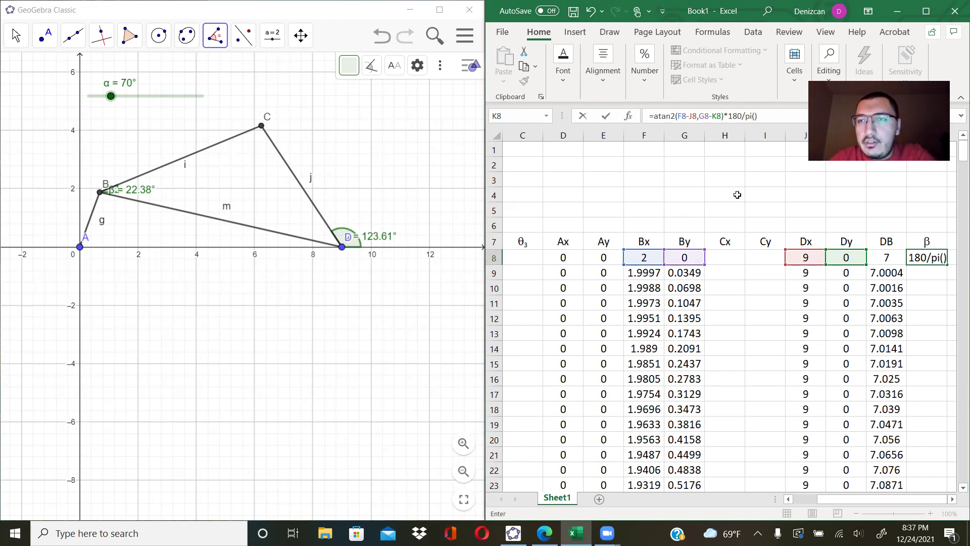
pyautogui.press('Return')
# Check β in M8 against the GeoGebra linkage by moving slider α to 0°, and return it to 70°.
pyautogui.click(922, 256)
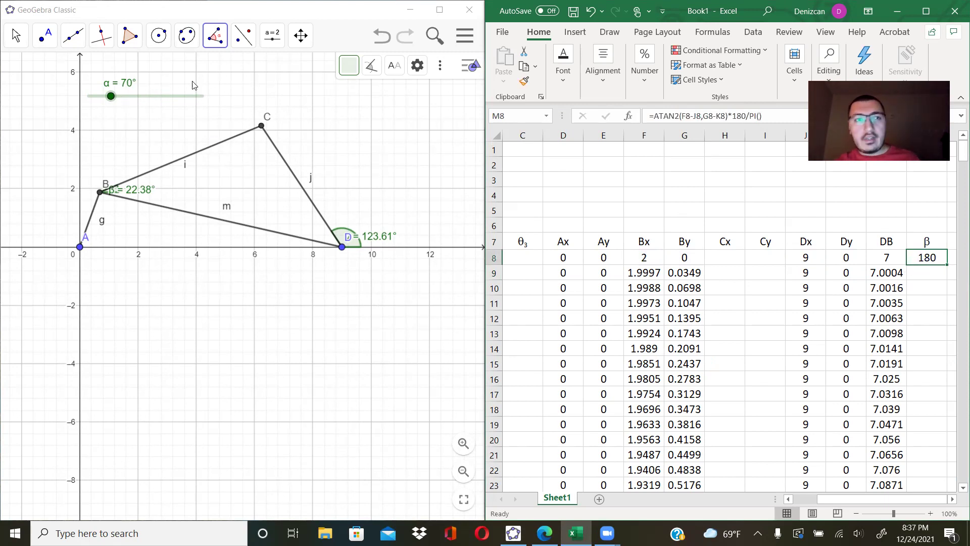
pyautogui.moveTo(115, 97); pyautogui.dragTo(78, 99)
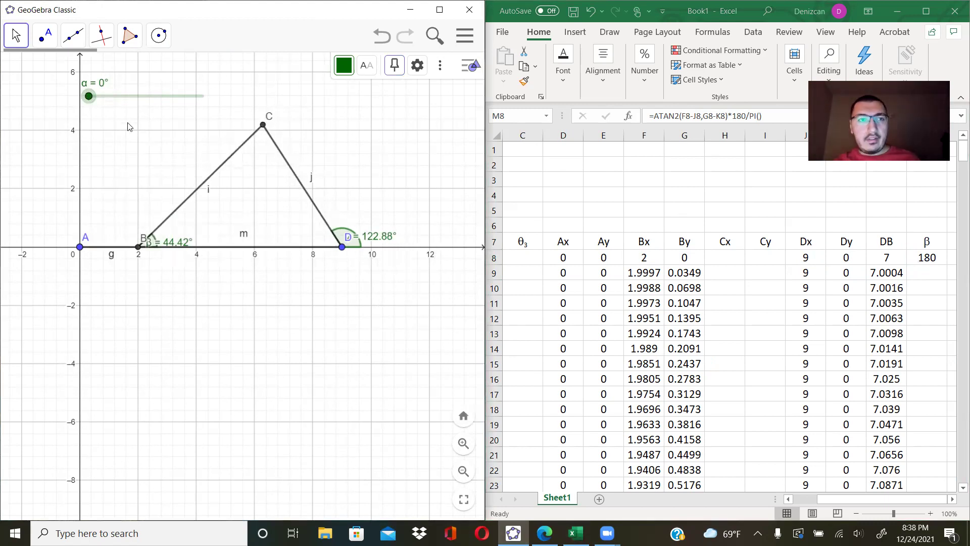
pyautogui.moveTo(89, 96); pyautogui.dragTo(111, 97)
# Copy the β formula in M8 down the β column for all θ1 values.
pyautogui.click(927, 258)
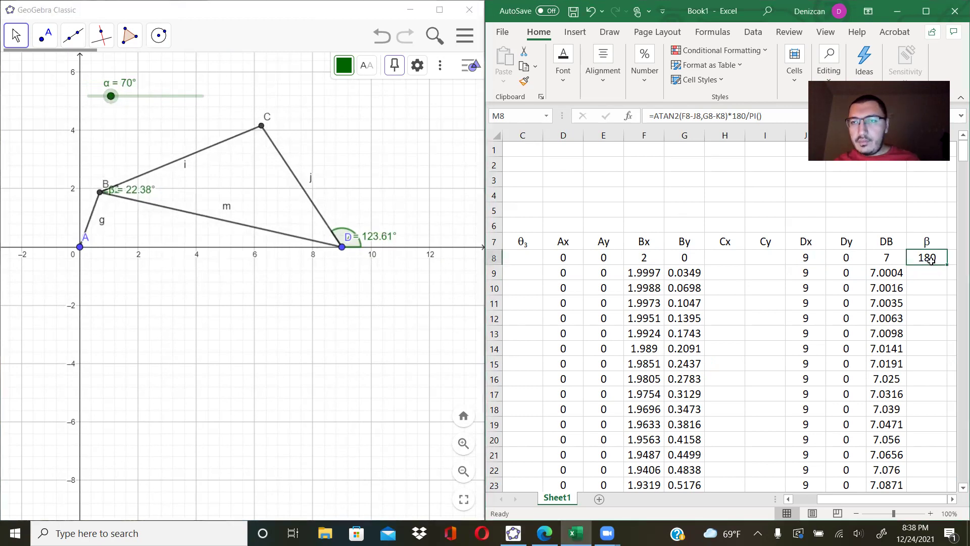
pyautogui.doubleClick(946, 266)
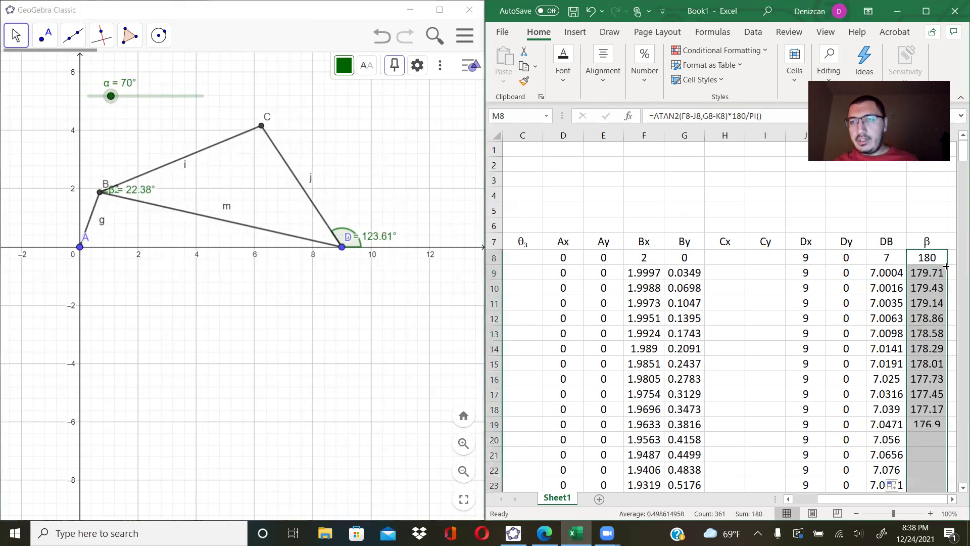
pyautogui.click(878, 319)
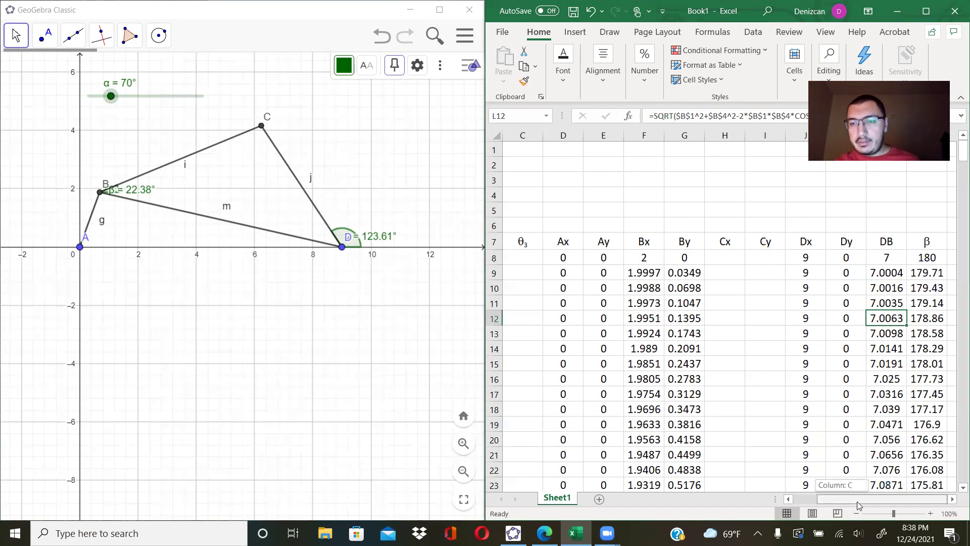
# Widen the Excel window and head the column after β with φ in N7, entering f in the Symbol font.
pyautogui.moveTo(484, 173); pyautogui.dragTo(416, 170)
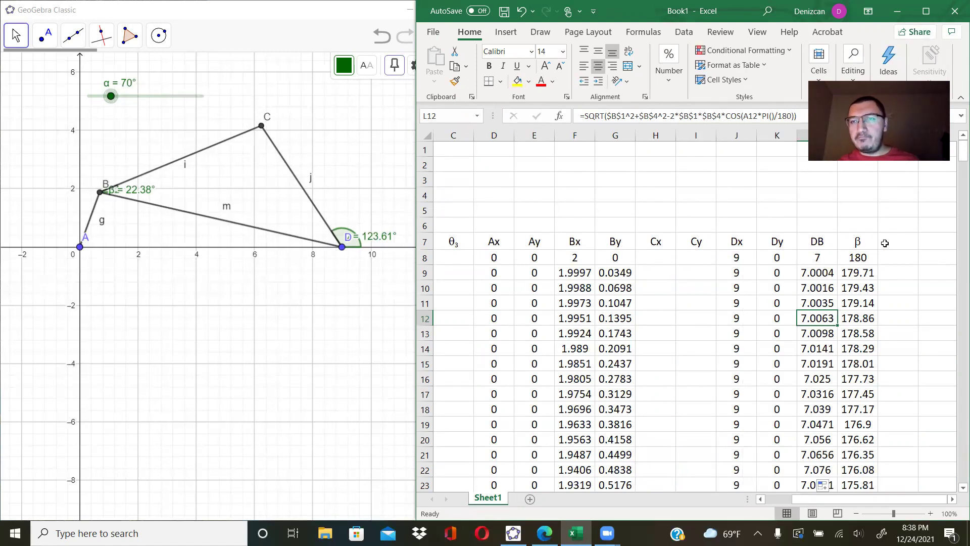
pyautogui.click(884, 243)
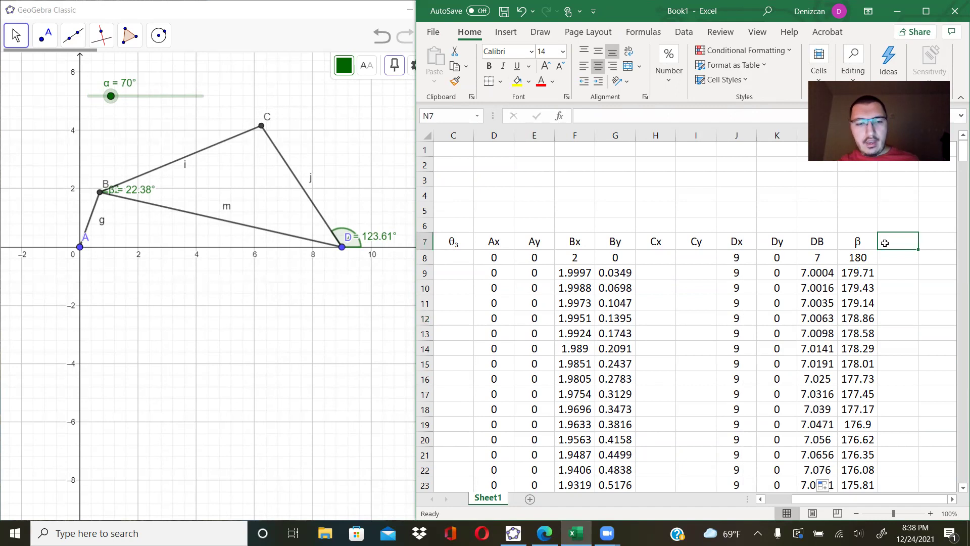
pyautogui.write('f')
pyautogui.doubleClick(898, 241)
pyautogui.click(904, 204)
pyautogui.write('Symbol')
pyautogui.press('Return')
# Begin the φ formula in N8 as =acos((L8^2+B3^2)/(2*L8*, using the DB distance and link length c.
pyautogui.click(896, 258)
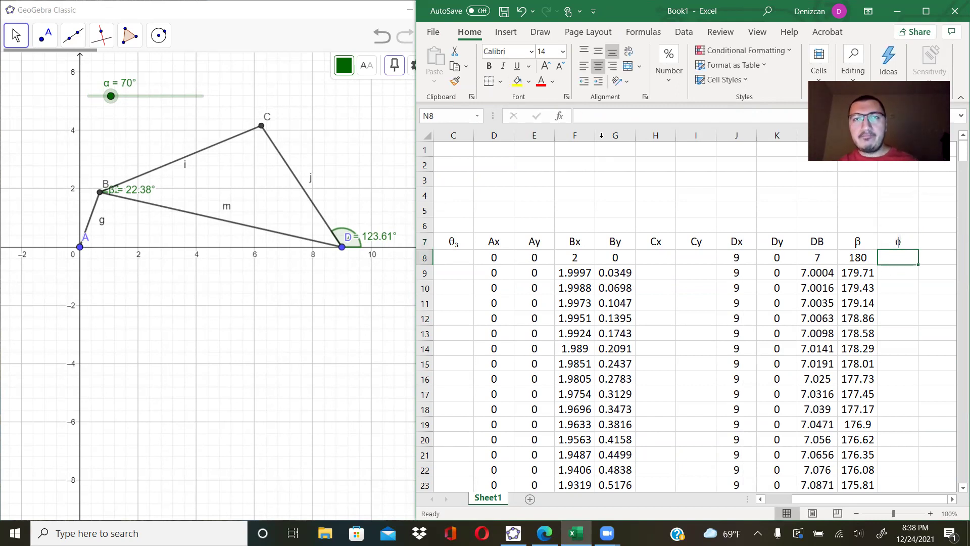
pyautogui.click(601, 118)
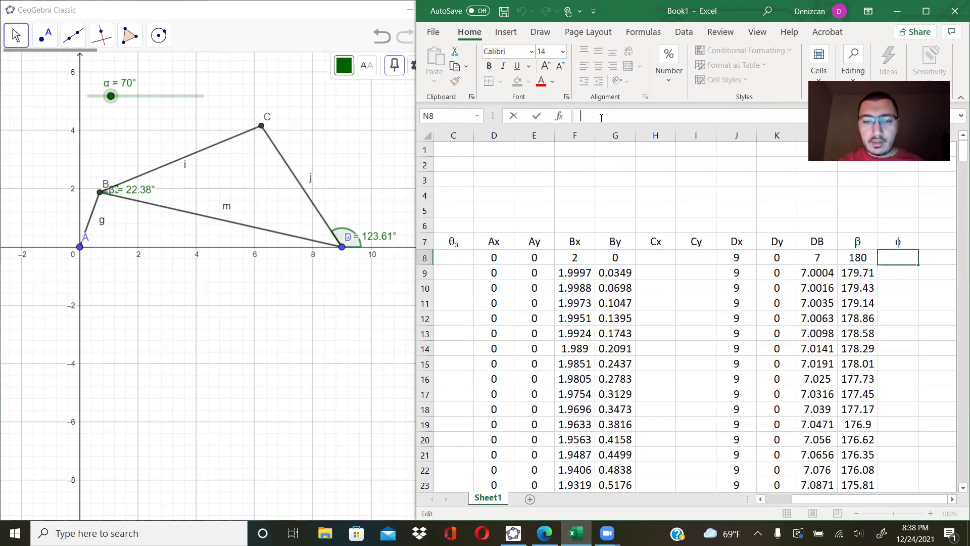
pyautogui.write('=')
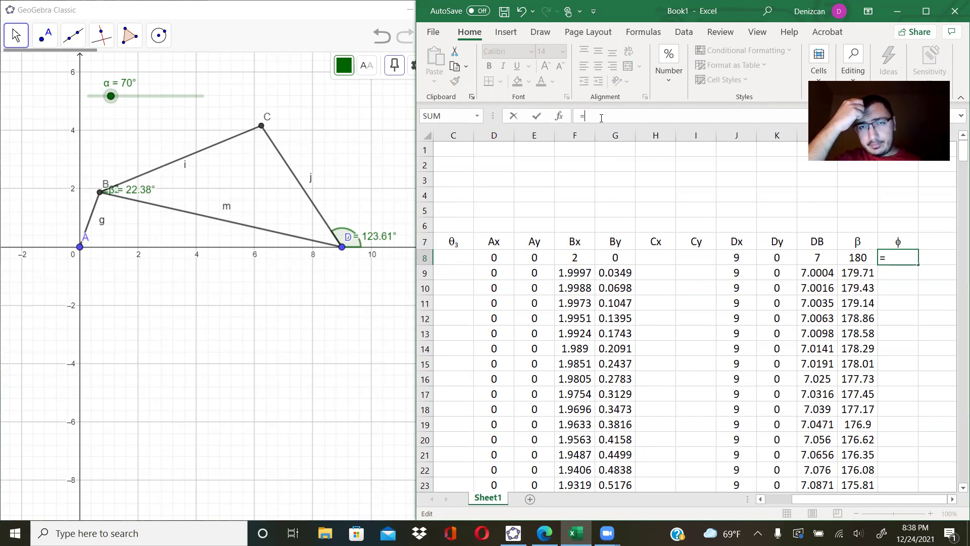
pyautogui.write('(')
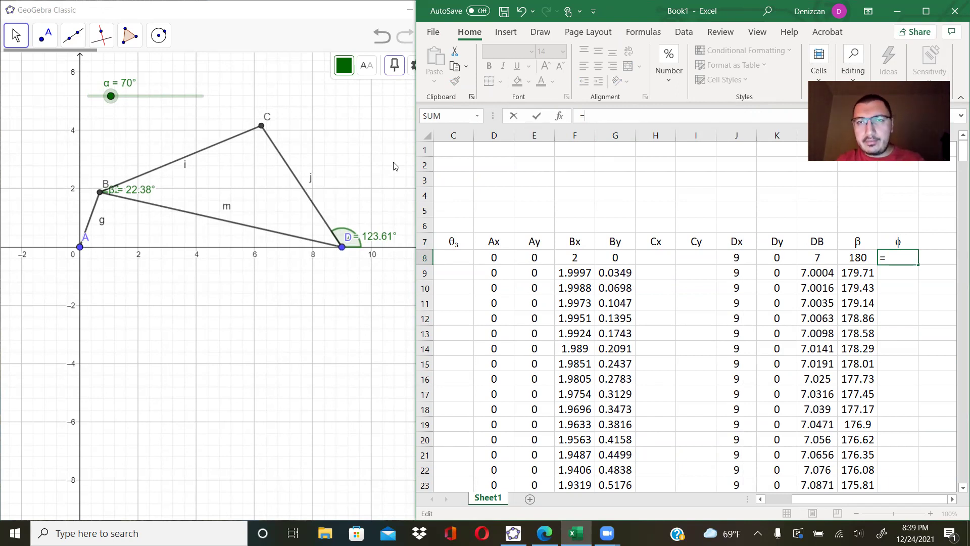
pyautogui.write('acos((')
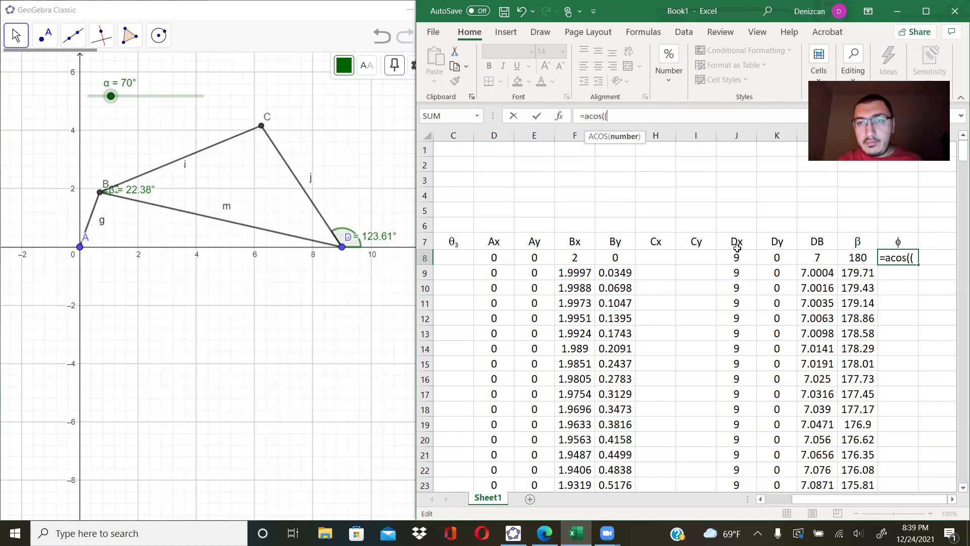
pyautogui.click(813, 257)
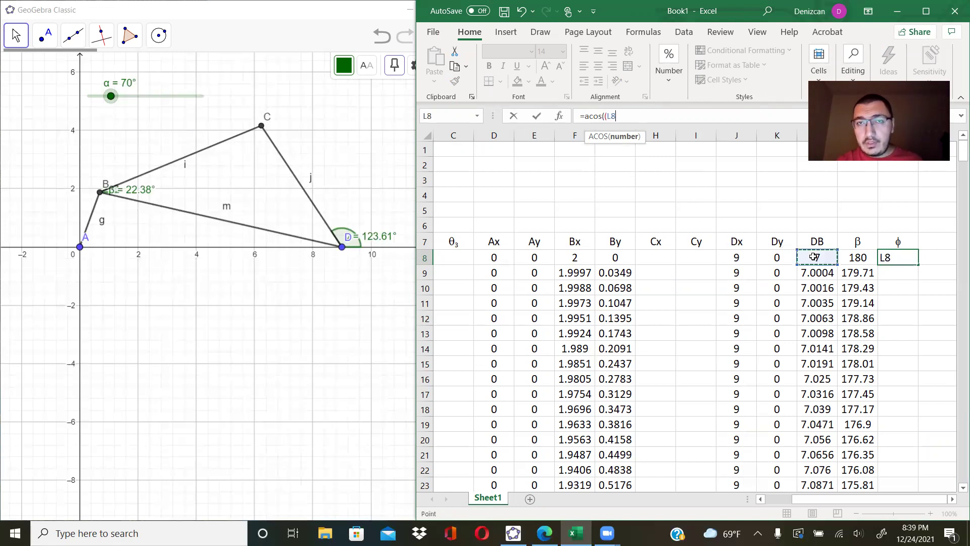
pyautogui.write('^2+')
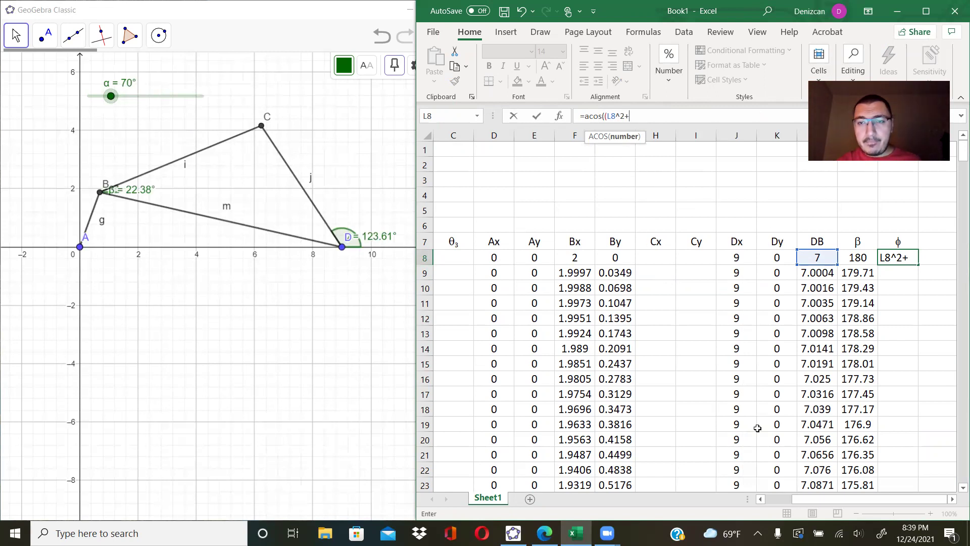
pyautogui.moveTo(859, 499); pyautogui.dragTo(832, 498)
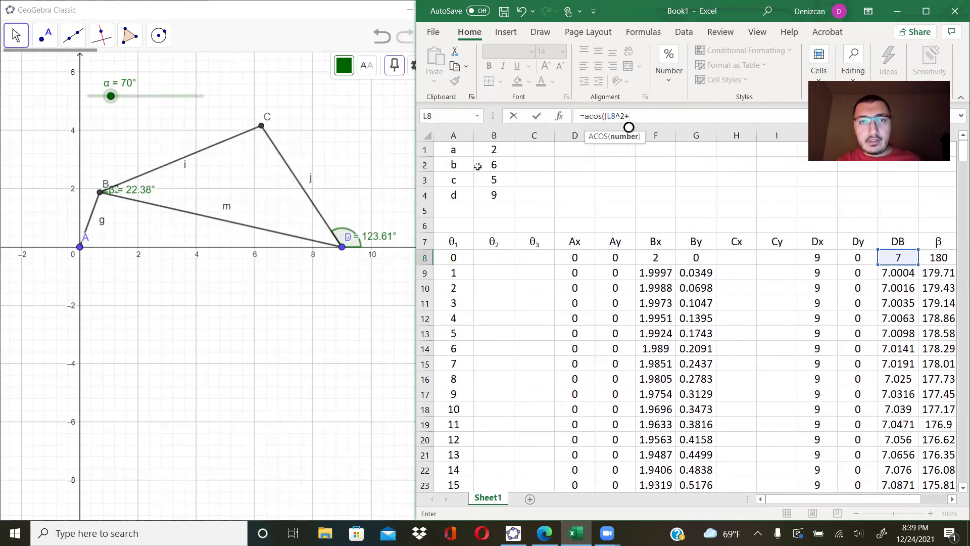
pyautogui.click(490, 180)
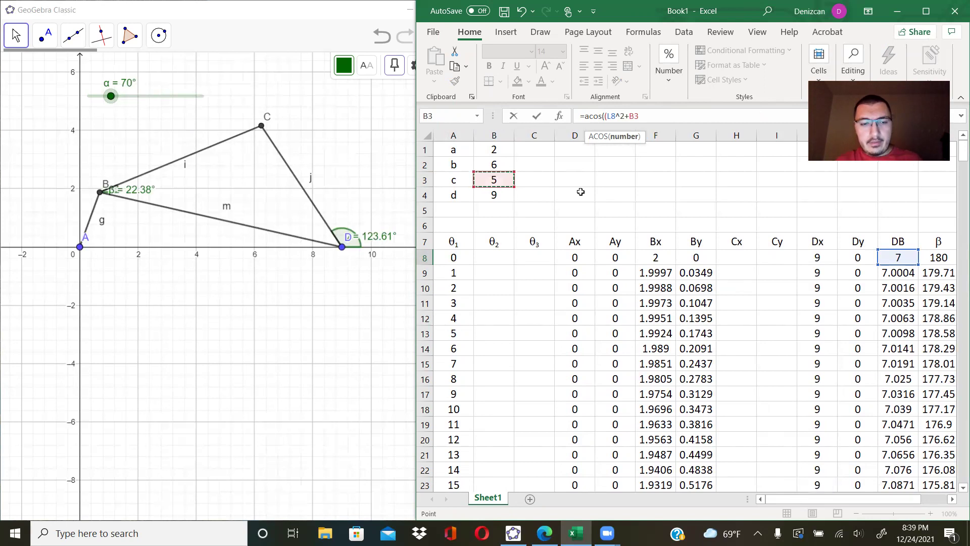
pyautogui.write('^2)/(2*')
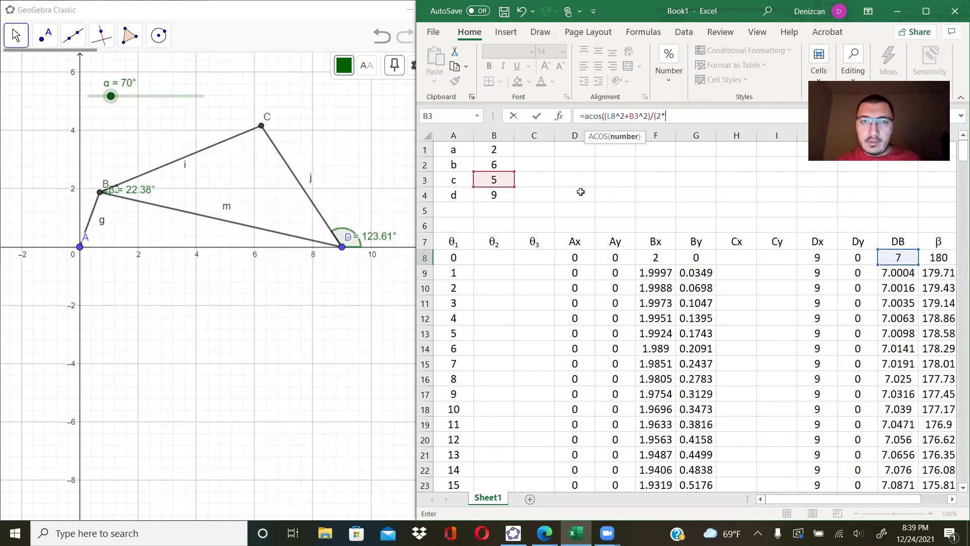
pyautogui.moveTo(781, 498); pyautogui.dragTo(806, 499)
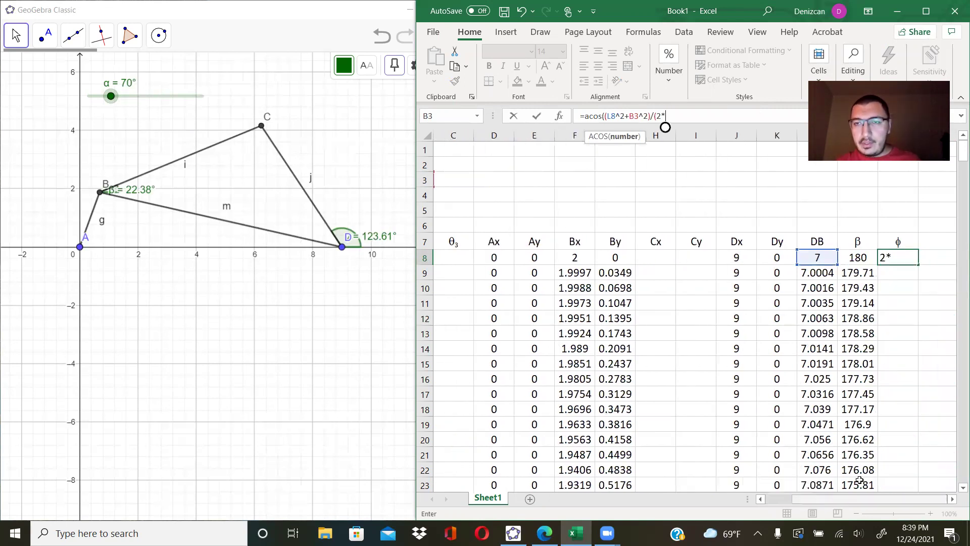
pyautogui.write('L8*')
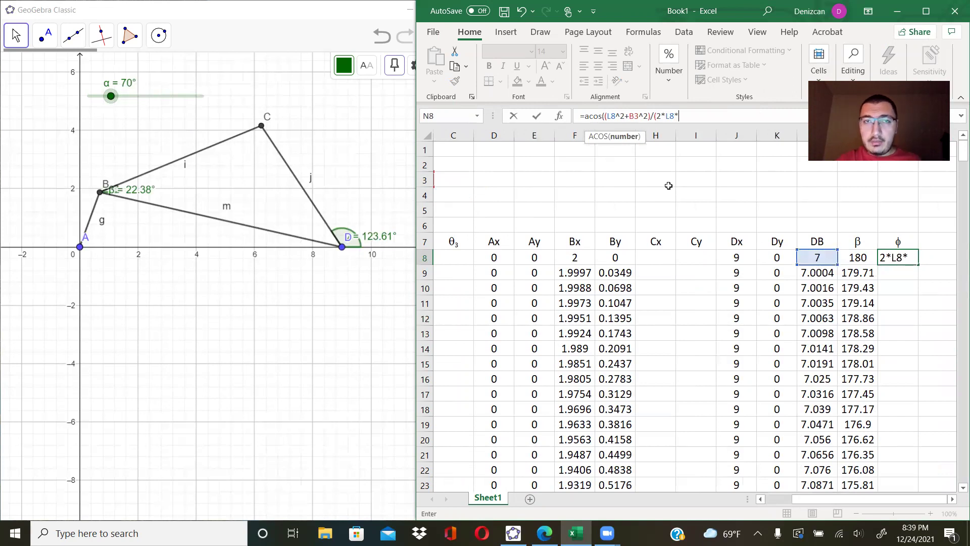
pyautogui.moveTo(668, 241); pyautogui.dragTo(672, 337)
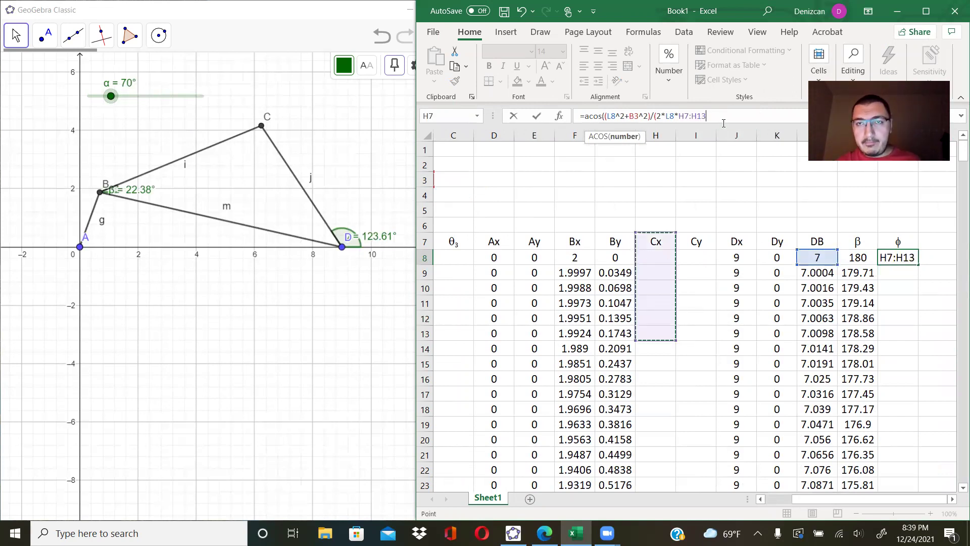
pyautogui.press('BackSpace')
pyautogui.press('BackSpace')
pyautogui.press('BackSpace')
pyautogui.press('BackSpace')
pyautogui.press('BackSpace')
pyautogui.press('BackSpace')
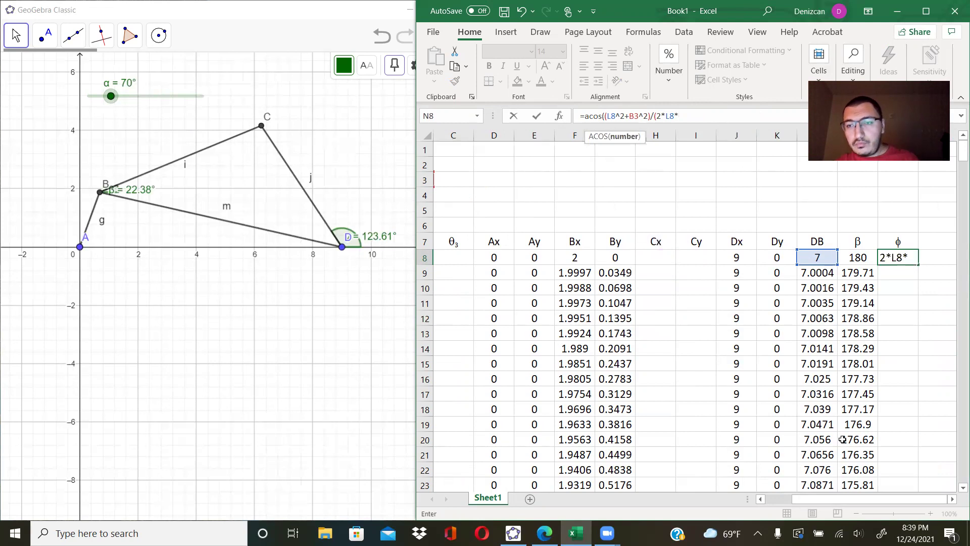
# Complete the φ formula's denominator as (2*L8*$B$3), and make the B3 reference in the numerator absolute as well.
pyautogui.moveTo(831, 505); pyautogui.dragTo(795, 504)
pyautogui.click(483, 174)
pyautogui.click(636, 114)
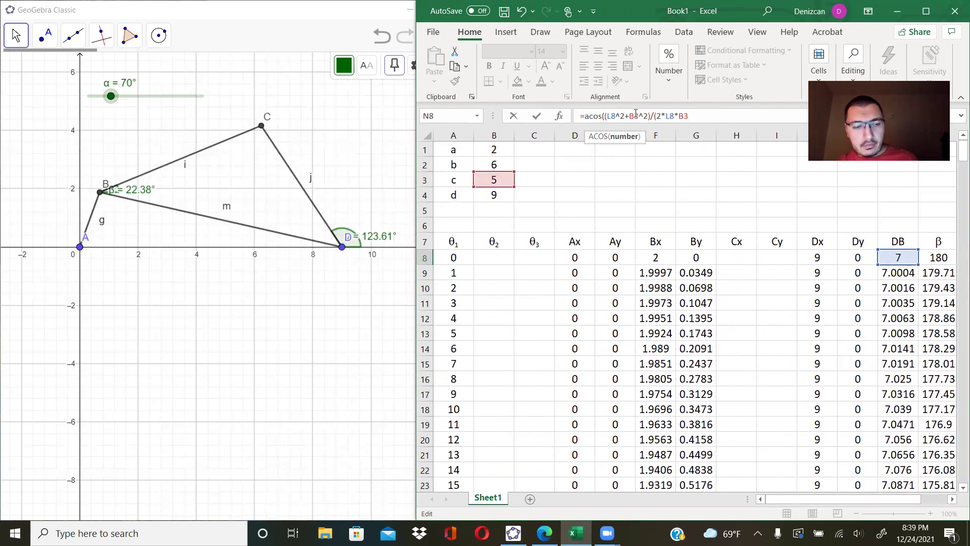
pyautogui.press('F4')
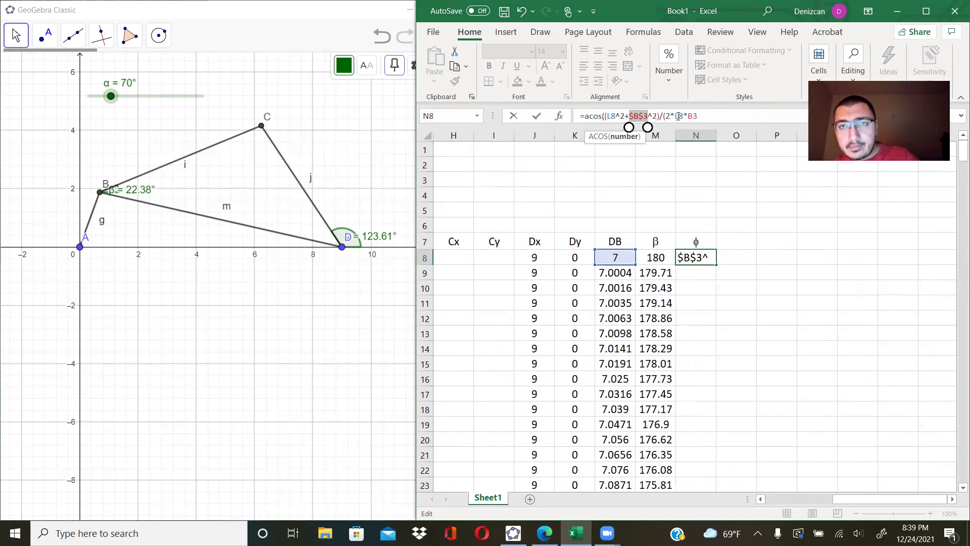
pyautogui.doubleClick(693, 116)
pyautogui.press('F4')
pyautogui.click(718, 118)
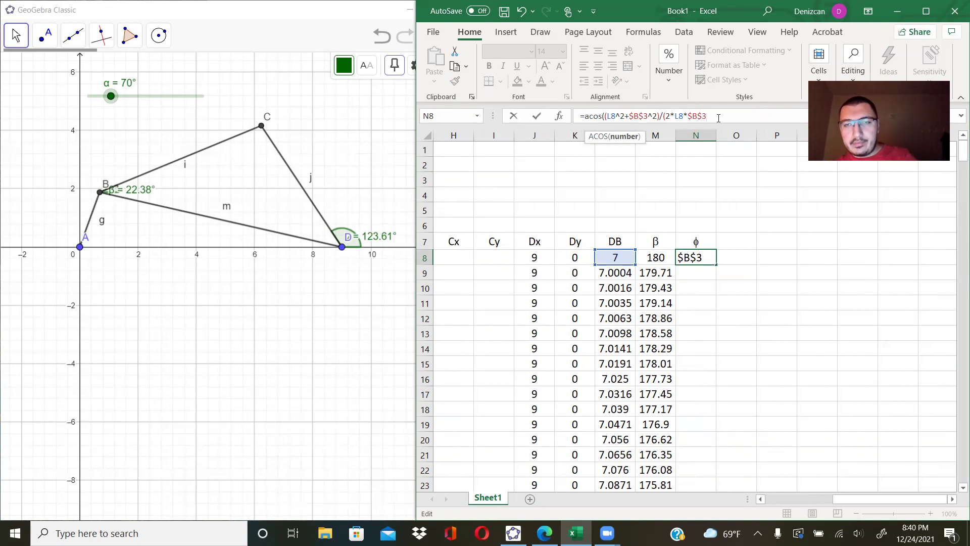
pyautogui.moveTo(838, 500); pyautogui.dragTo(778, 500)
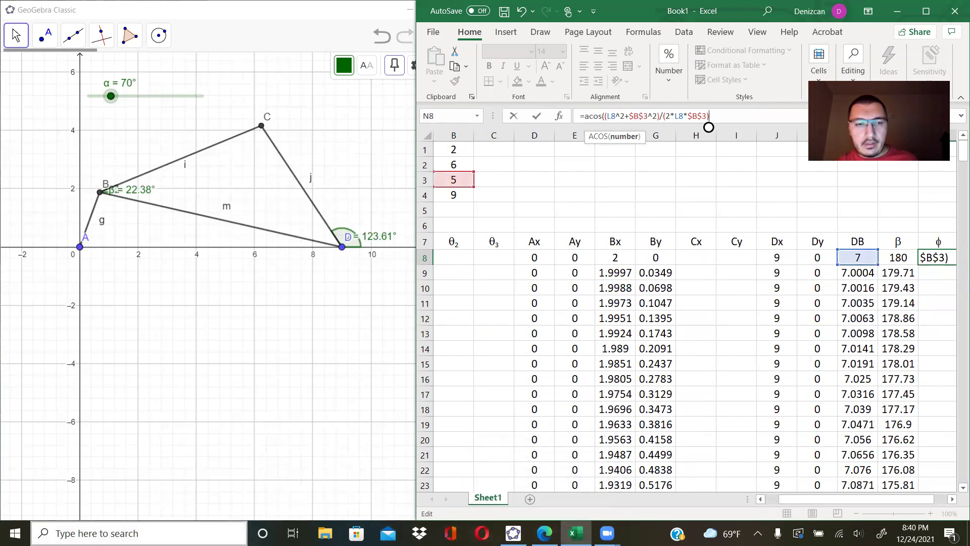
# Look up "cosine theorem" in Google Images in Chrome, view the teachoo.com Cosine Rule picture, and return to Excel.
pyautogui.click(152, 533)
pyautogui.click(169, 216)
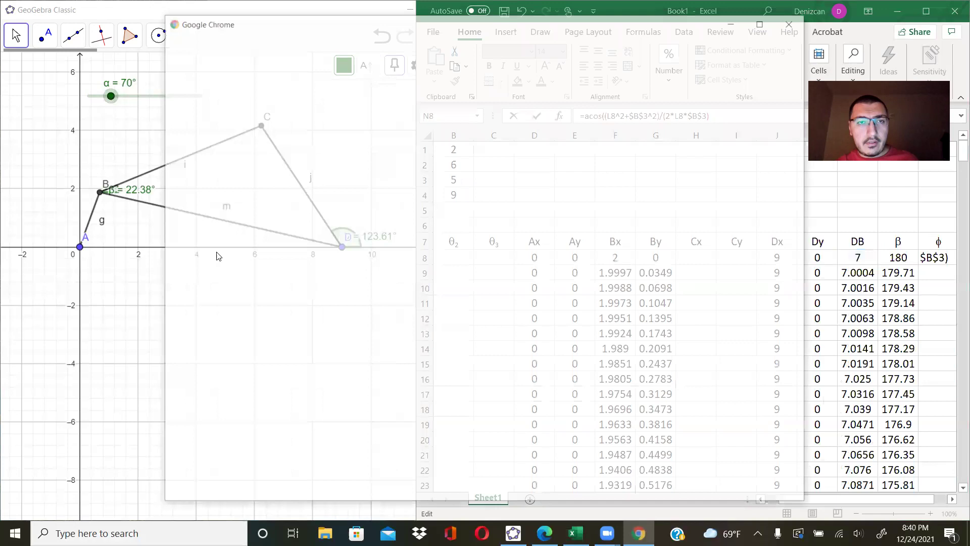
pyautogui.click(372, 286)
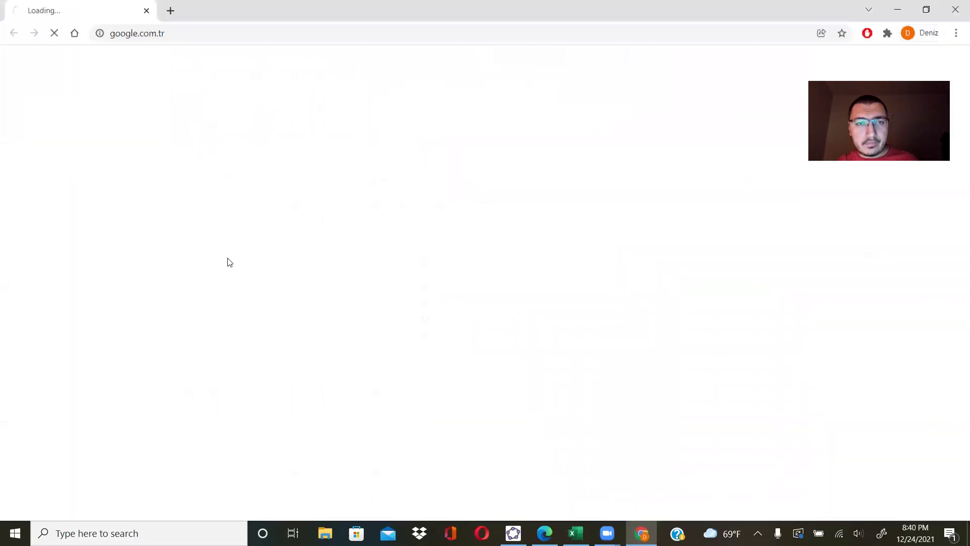
pyautogui.write('cosine theorem')
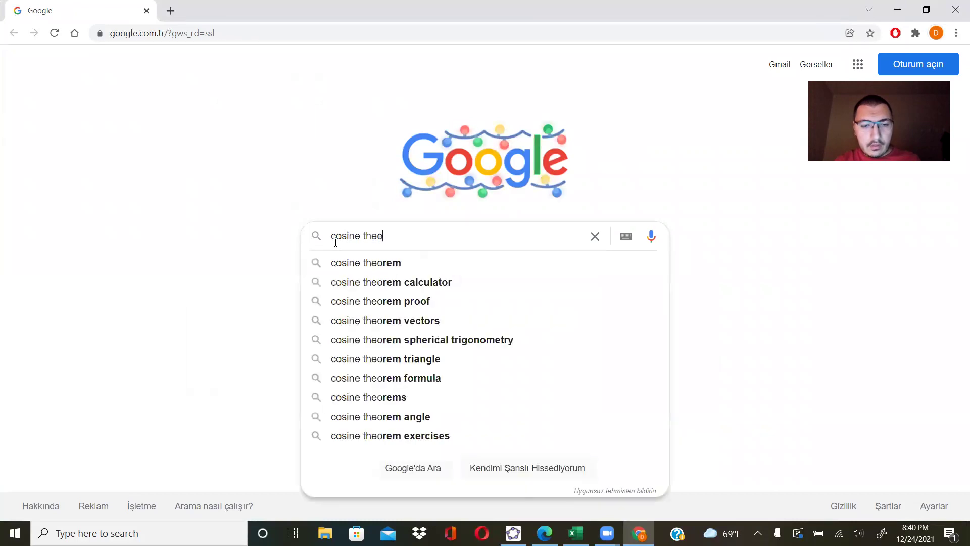
pyautogui.press('Return')
pyautogui.click(178, 113)
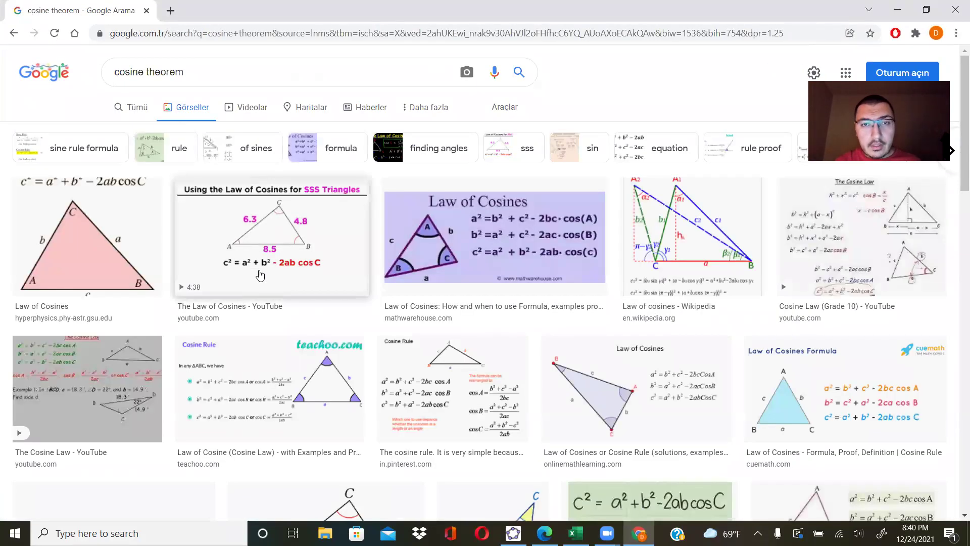
pyautogui.click(269, 375)
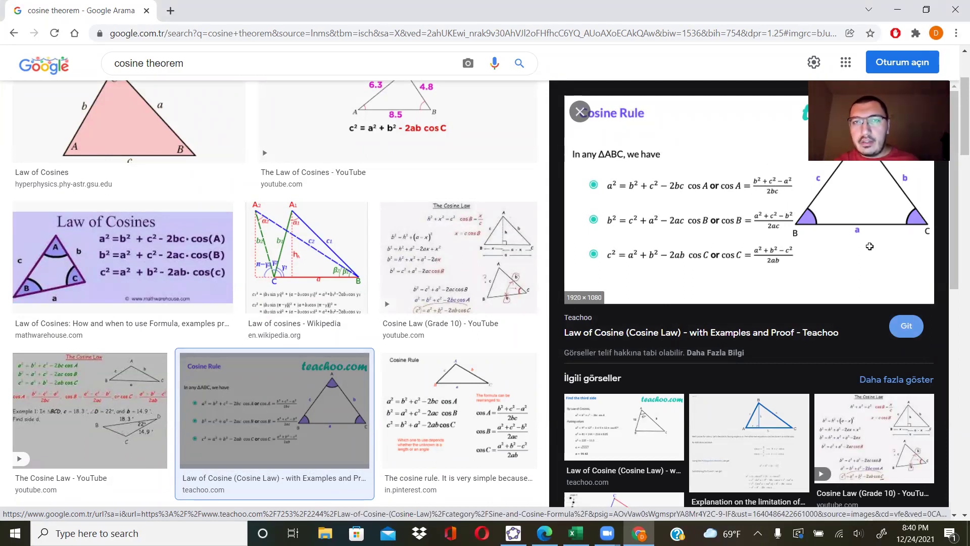
pyautogui.click(897, 9)
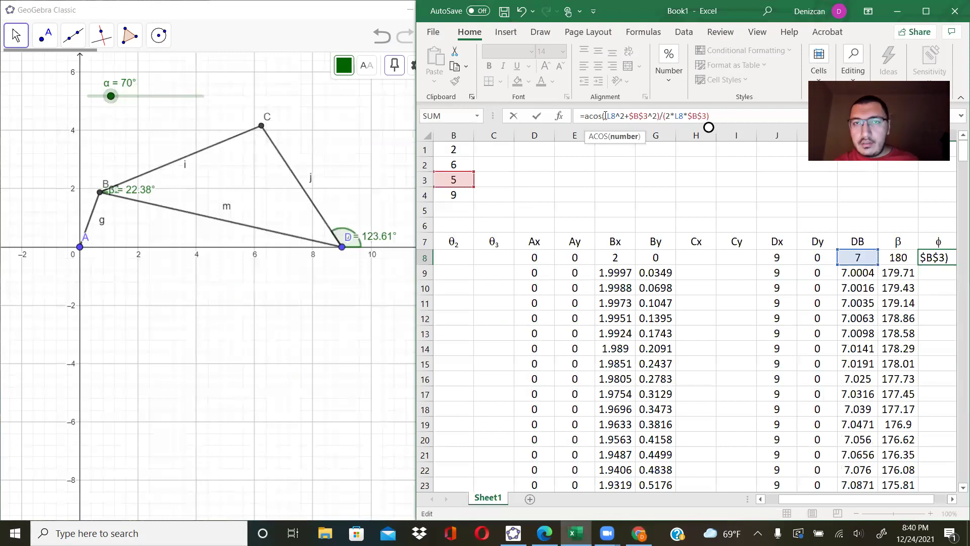
# Subtract the square of link length b in the φ formula's numerator, using the absolute reference $B$2^2.
pyautogui.click(656, 115)
pyautogui.write('-')
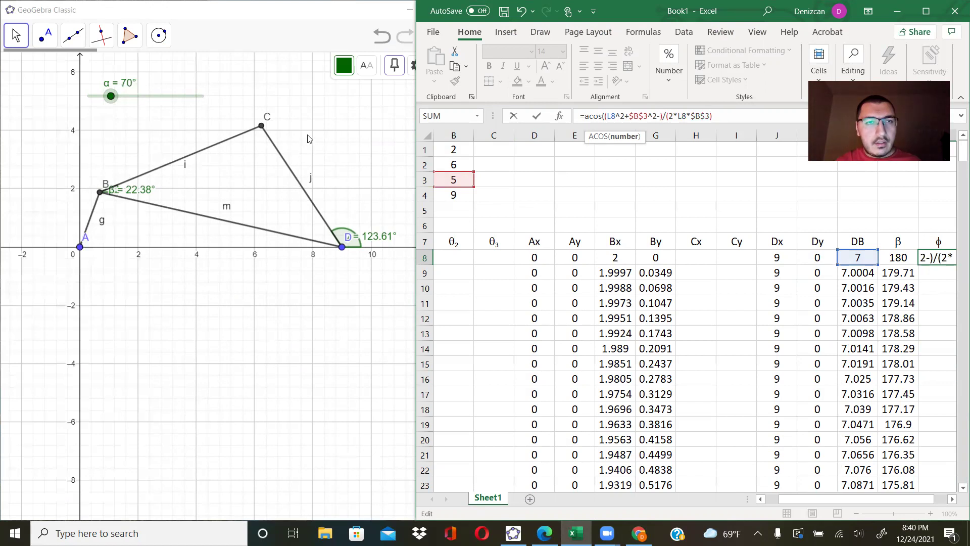
pyautogui.moveTo(788, 500); pyautogui.dragTo(777, 500)
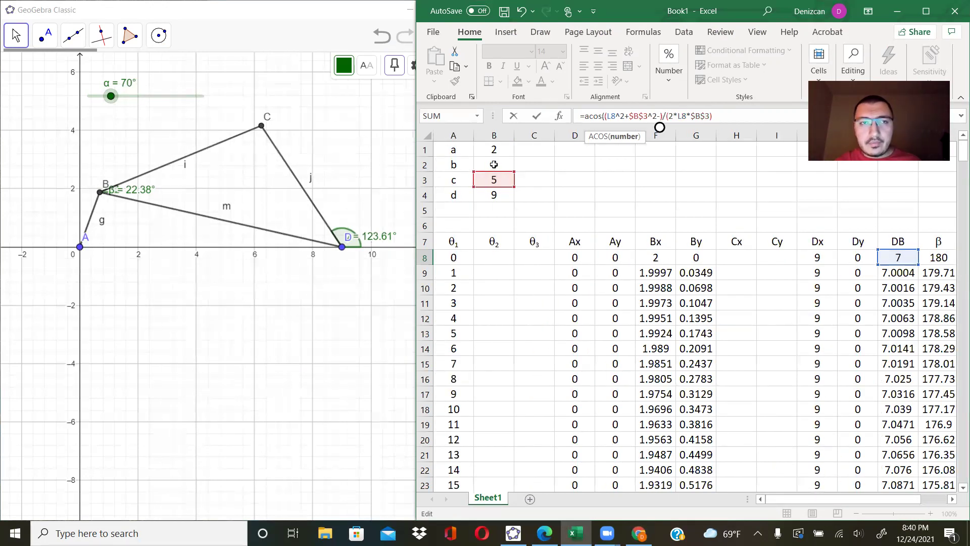
pyautogui.click(494, 164)
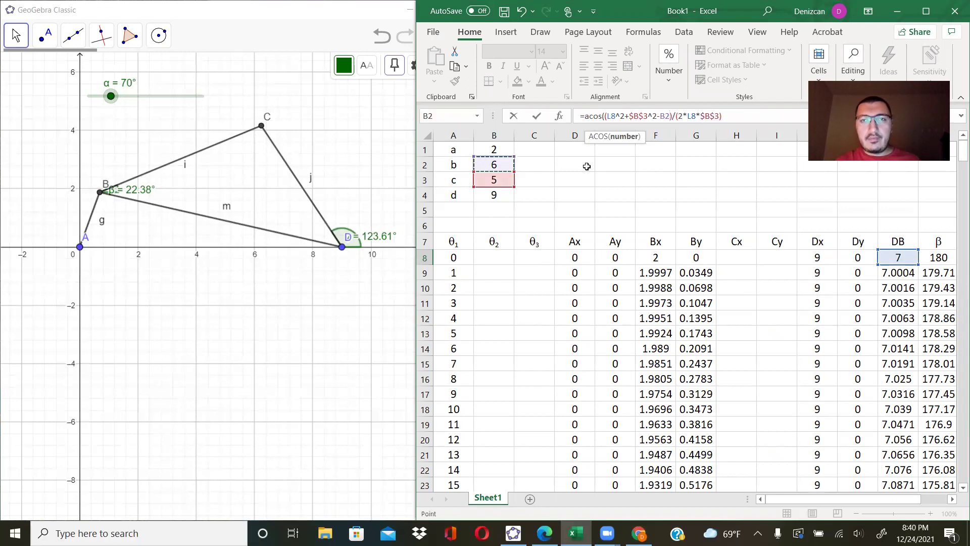
pyautogui.write('^2')
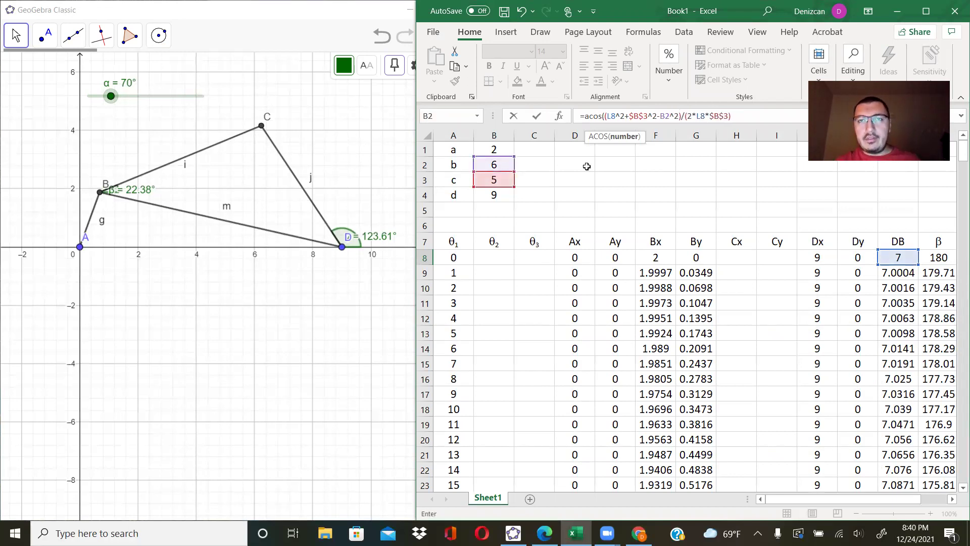
pyautogui.click(665, 116)
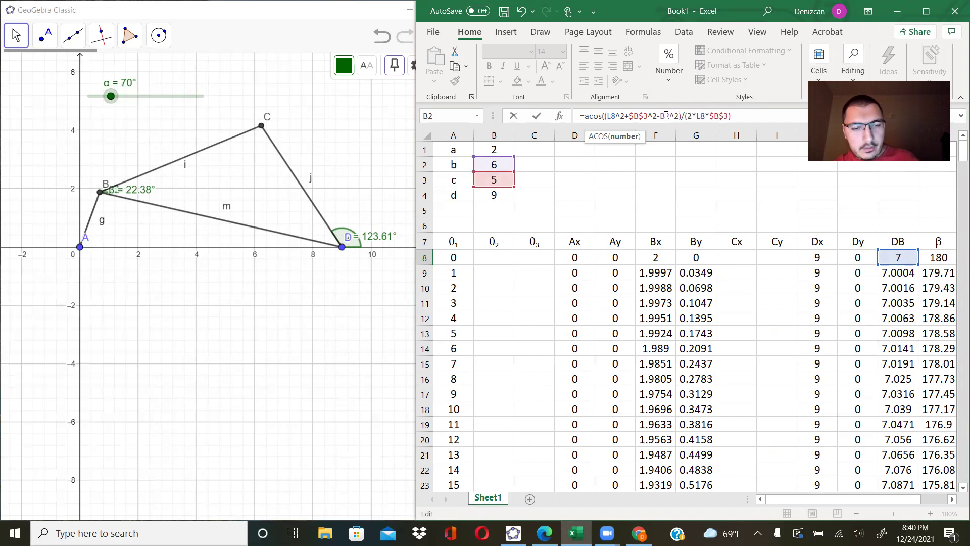
pyautogui.press('F4')
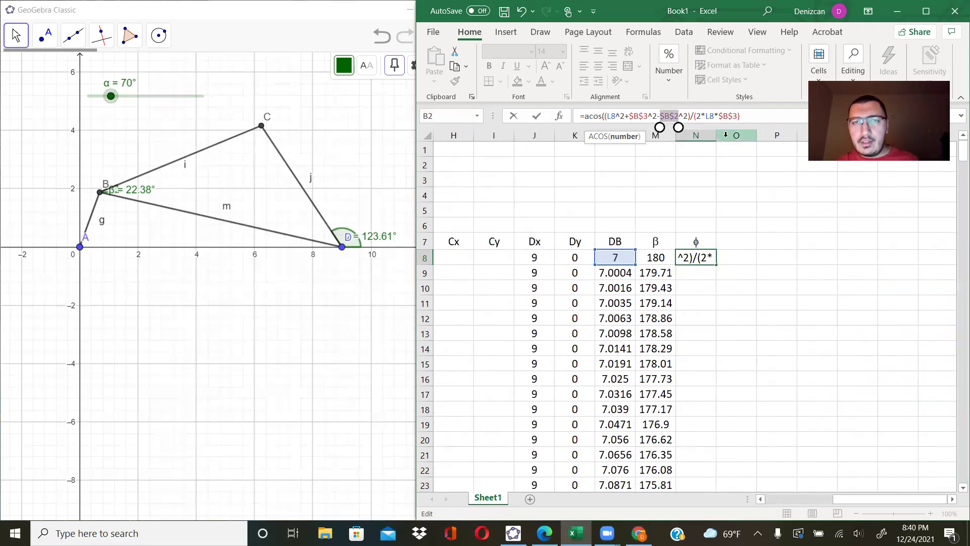
# Complete the φ formula in N8 with the conversion to degrees, *180/pi(), and fill it down the φ column.
pyautogui.click(749, 115)
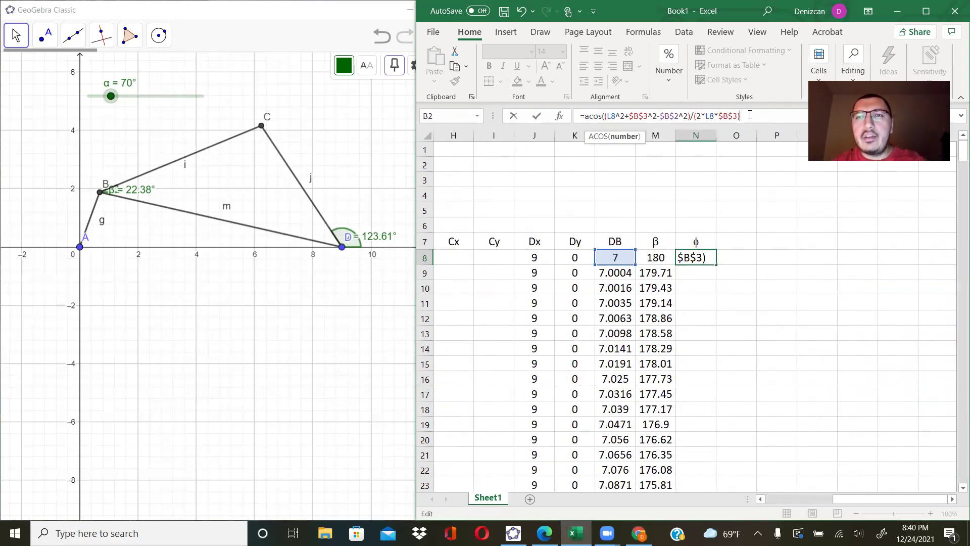
pyautogui.write(')*')
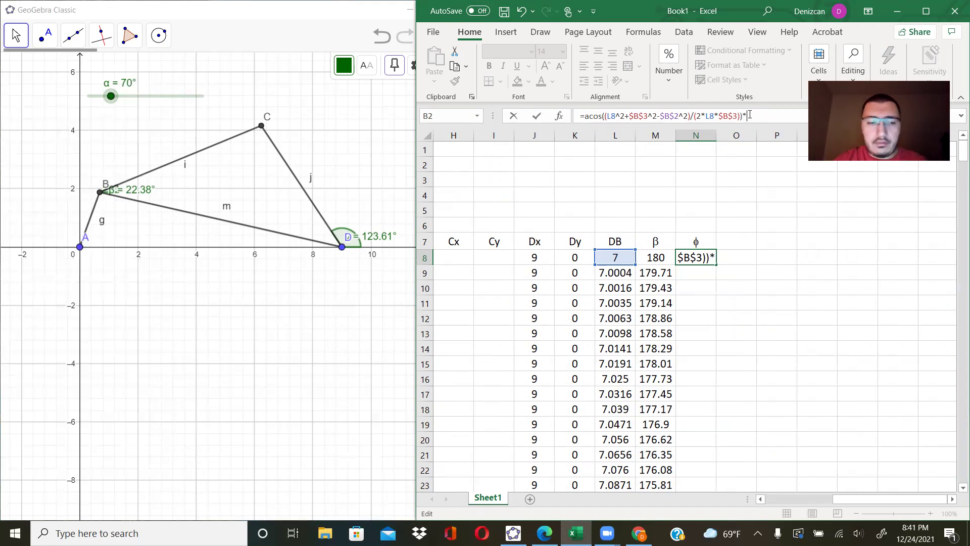
pyautogui.write('180')
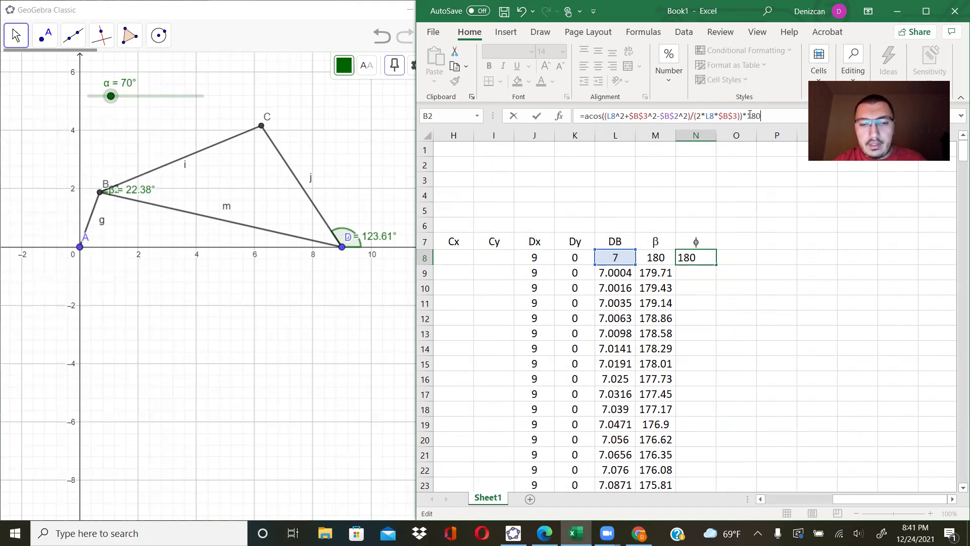
pyautogui.write('/pi(')
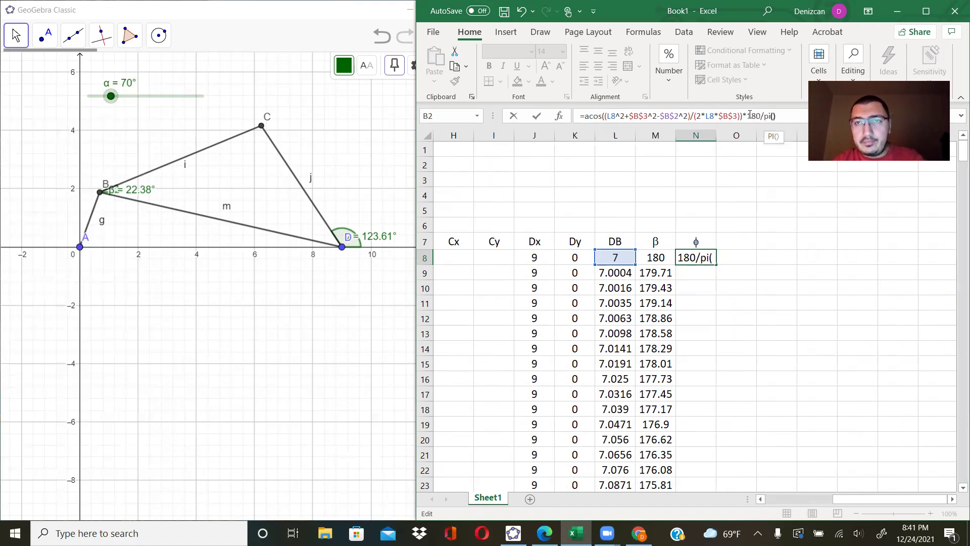
pyautogui.press('Return')
pyautogui.click(707, 258)
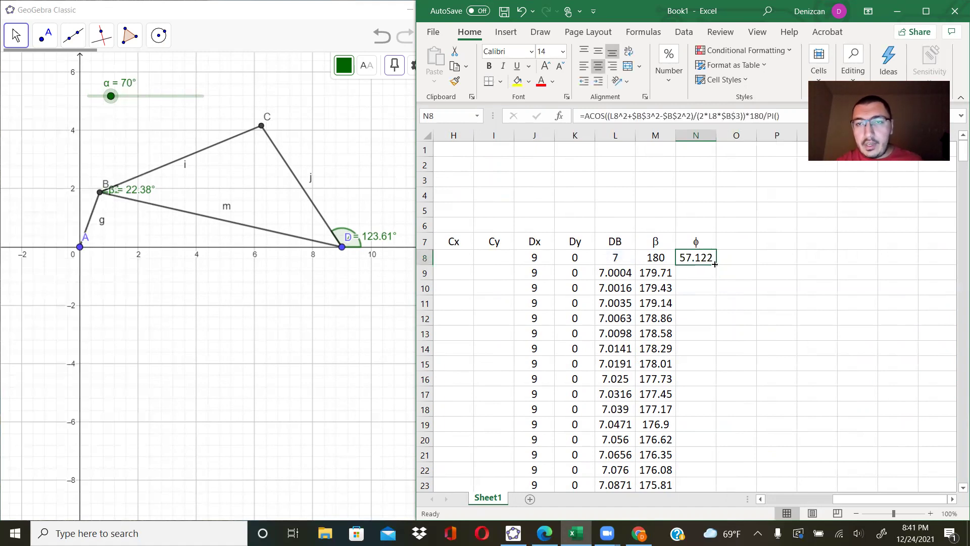
pyautogui.doubleClick(716, 265)
pyautogui.moveTo(854, 499)
pyautogui.mouseDown()
pyautogui.moveTo(890, 499)
pyautogui.moveTo(854, 499)
pyautogui.mouseUp()
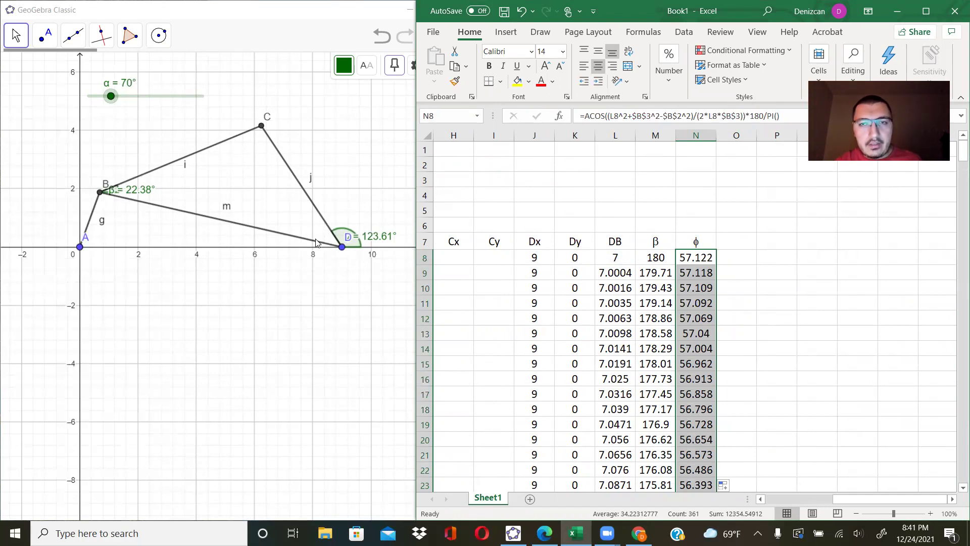
pyautogui.click(729, 257)
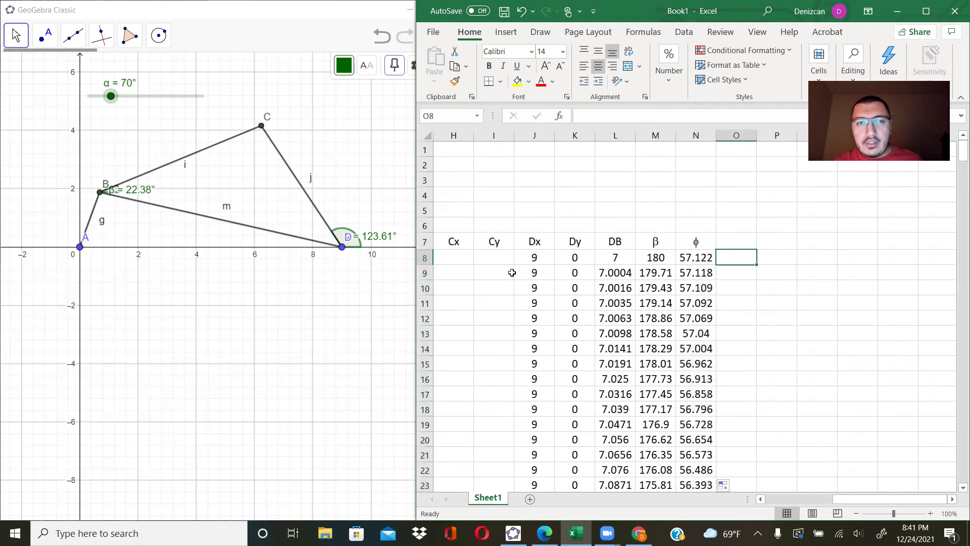
# Enter the θ3 formula =M8-N8 in C8, subtracting φ from β.
pyautogui.moveTo(836, 499); pyautogui.dragTo(758, 499)
pyautogui.click(529, 253)
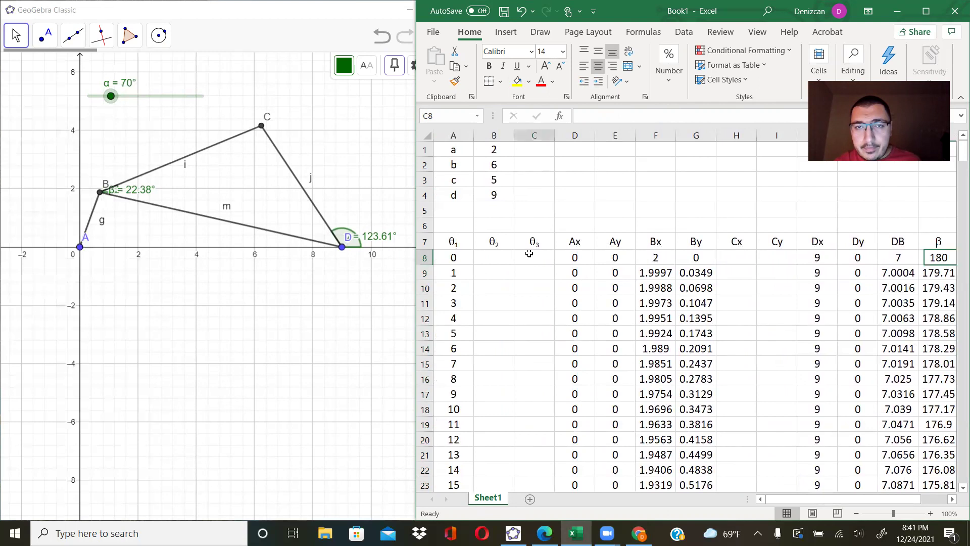
pyautogui.click(598, 114)
pyautogui.write('=')
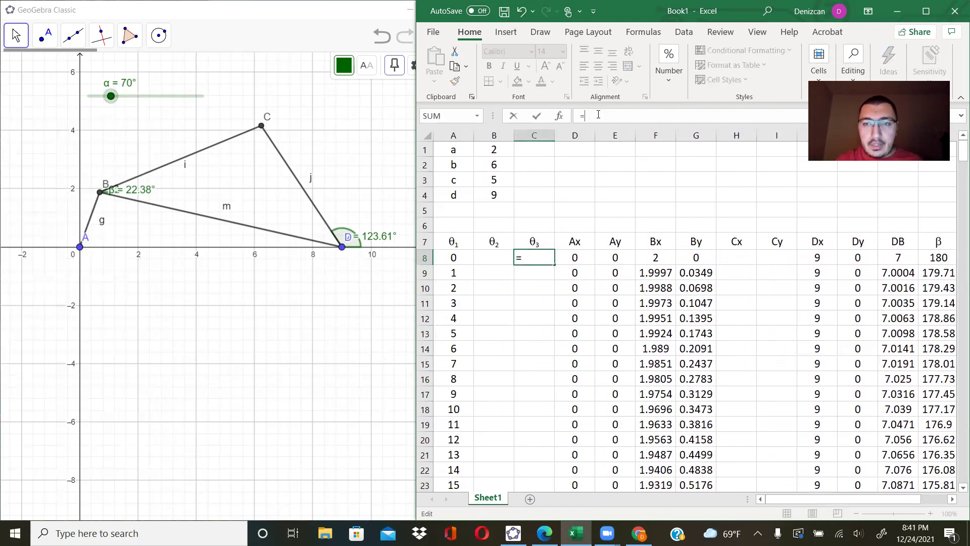
pyautogui.moveTo(805, 500); pyautogui.dragTo(832, 500)
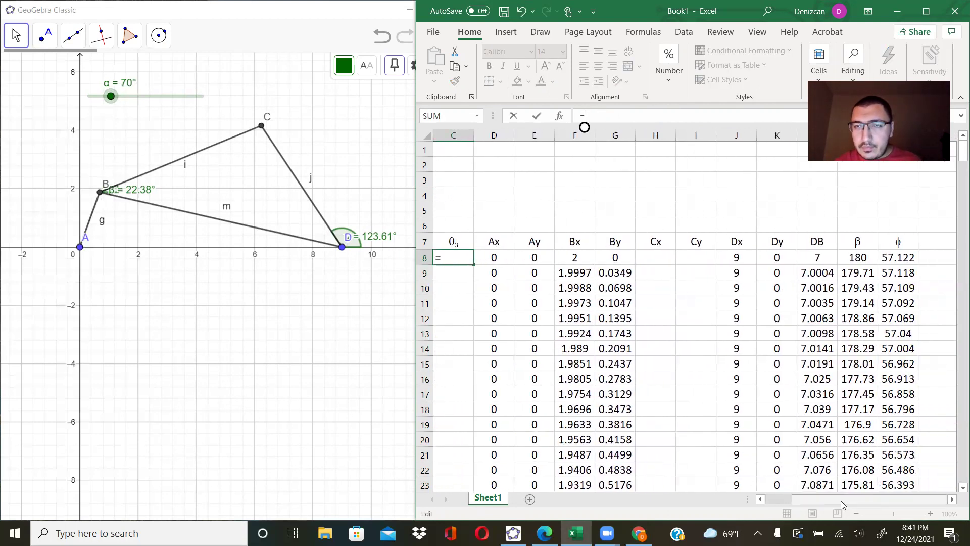
pyautogui.click(858, 257)
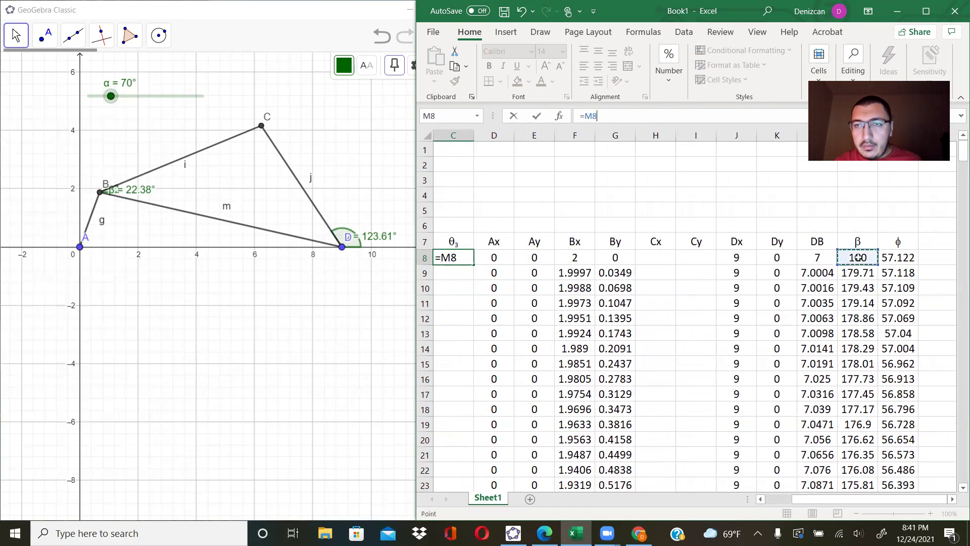
pyautogui.write('-')
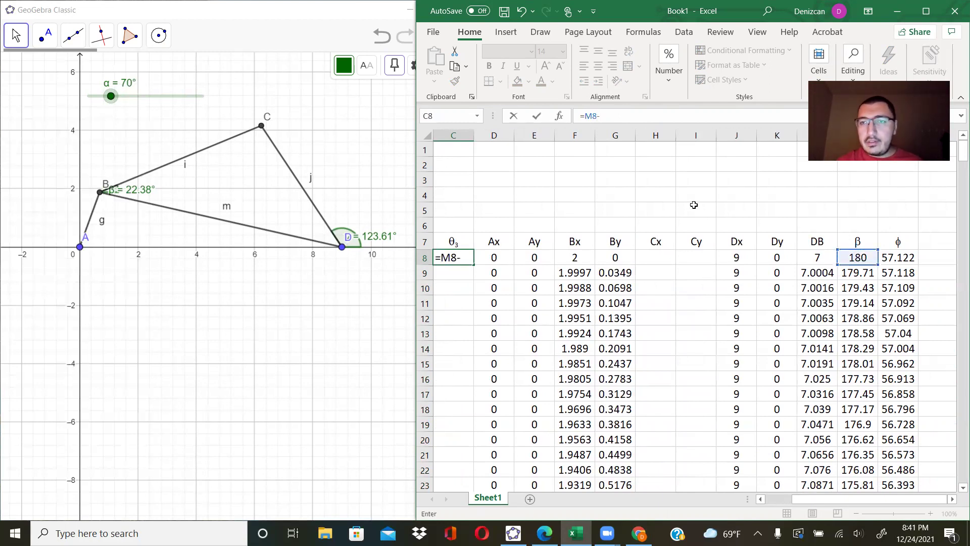
pyautogui.click(889, 258)
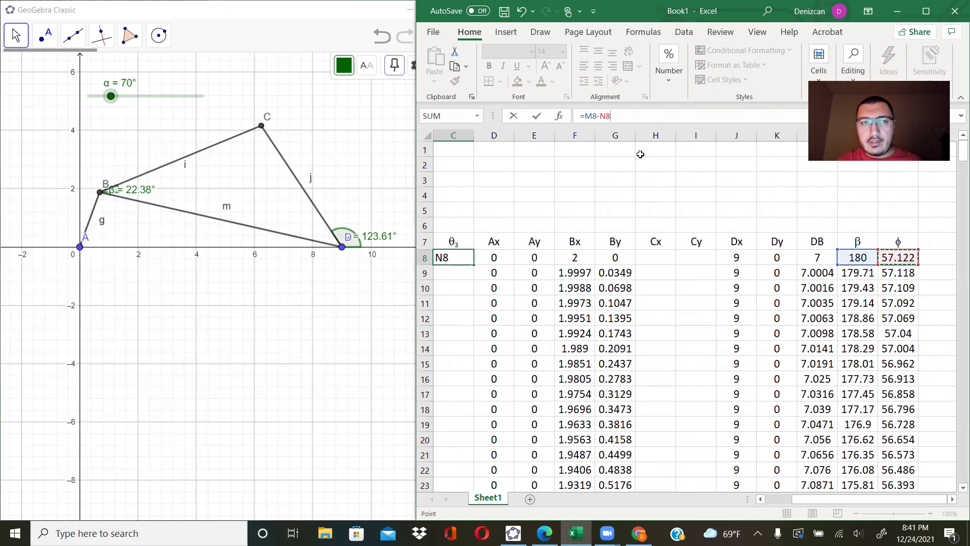
pyautogui.press('Return')
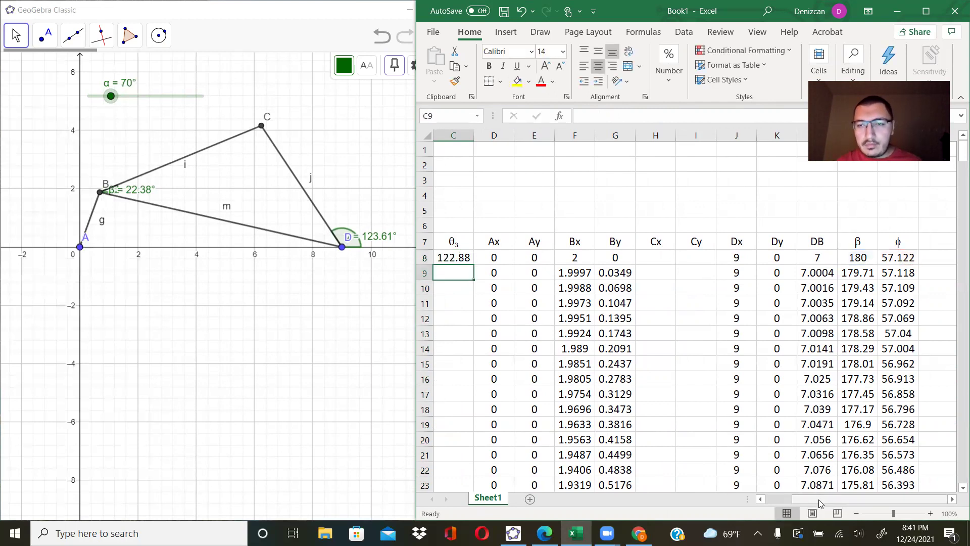
# Fill the θ3 formula down its column and compare the value in the θ1 = 70 row with GeoGebra's angle at D.
pyautogui.moveTo(819, 503); pyautogui.dragTo(794, 503)
pyautogui.click(545, 258)
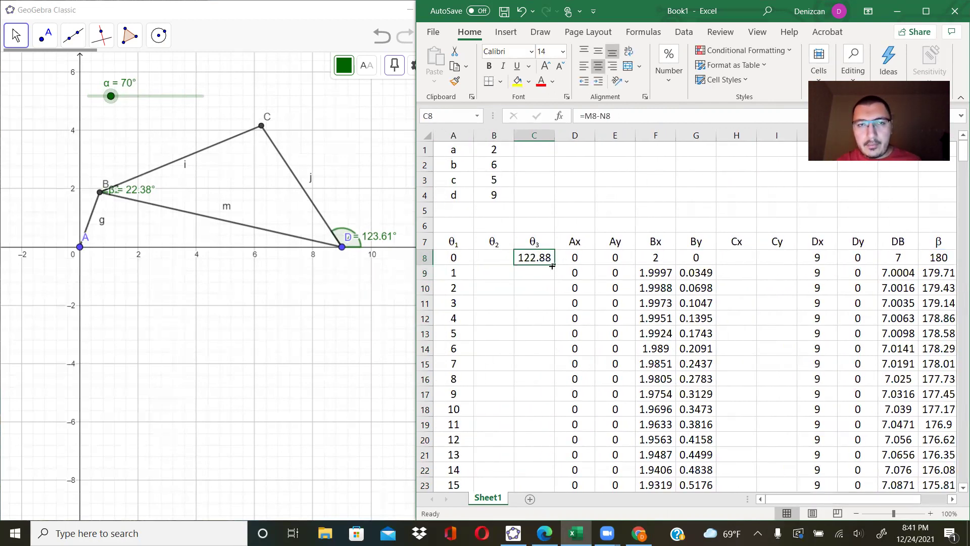
pyautogui.doubleClick(553, 266)
pyautogui.scroll(-6, 501, 380)
pyautogui.scroll(-17, 497, 375)
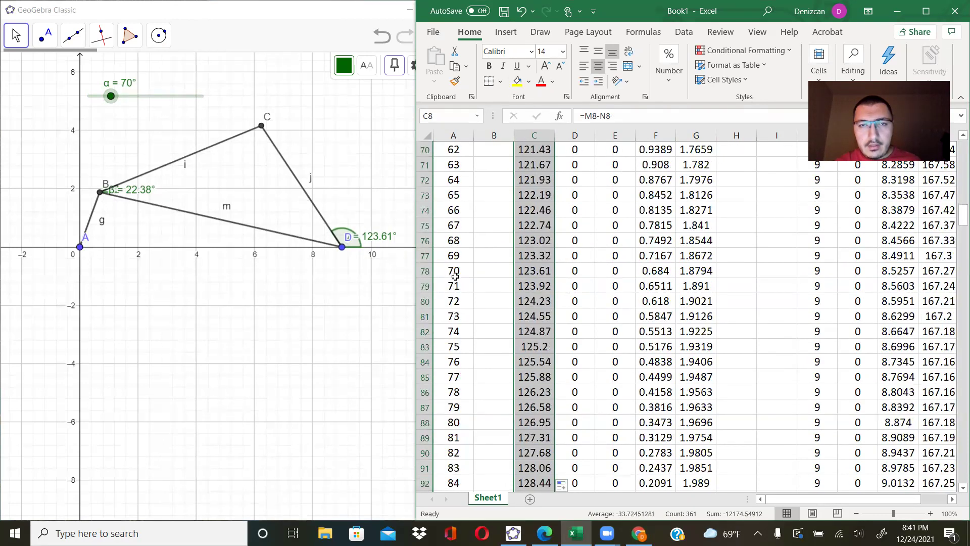
pyautogui.click(455, 277)
pyautogui.click(535, 272)
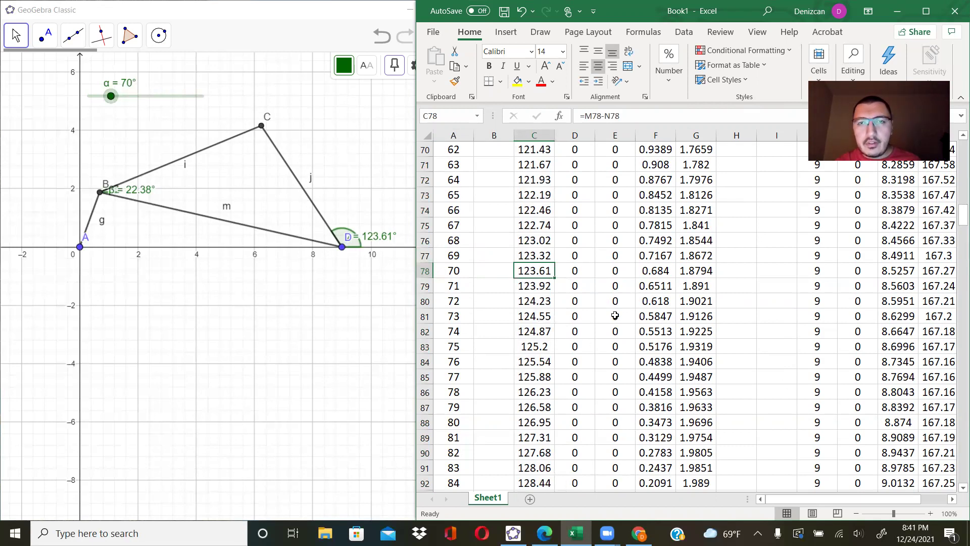
# Begin the Cx formula in H8 as =J8+$B$3, adding link length c as an absolute reference to Dx.
pyautogui.scroll(14, 627, 325)
pyautogui.scroll(9, 627, 325)
pyautogui.moveTo(819, 499)
pyautogui.mouseDown()
pyautogui.moveTo(885, 501)
pyautogui.moveTo(831, 497)
pyautogui.mouseUp()
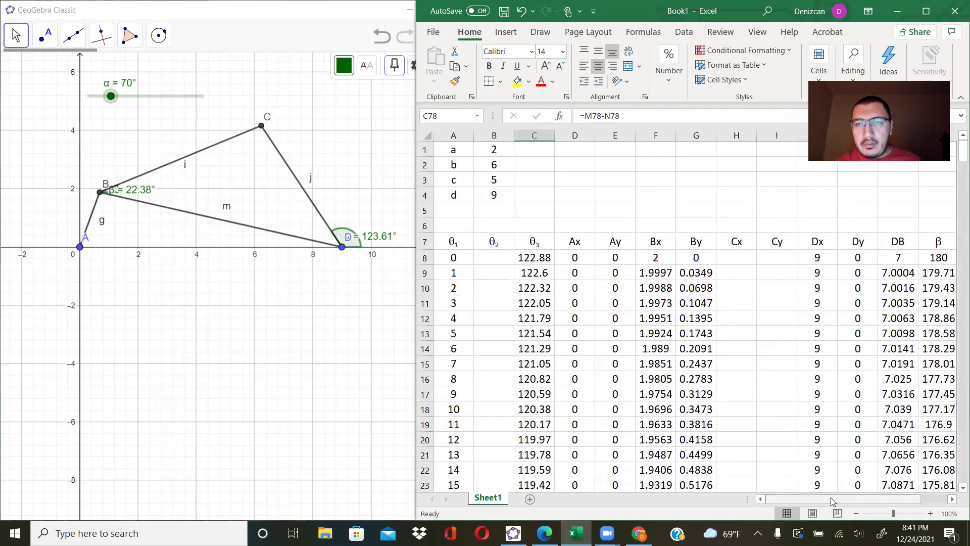
pyautogui.click(733, 259)
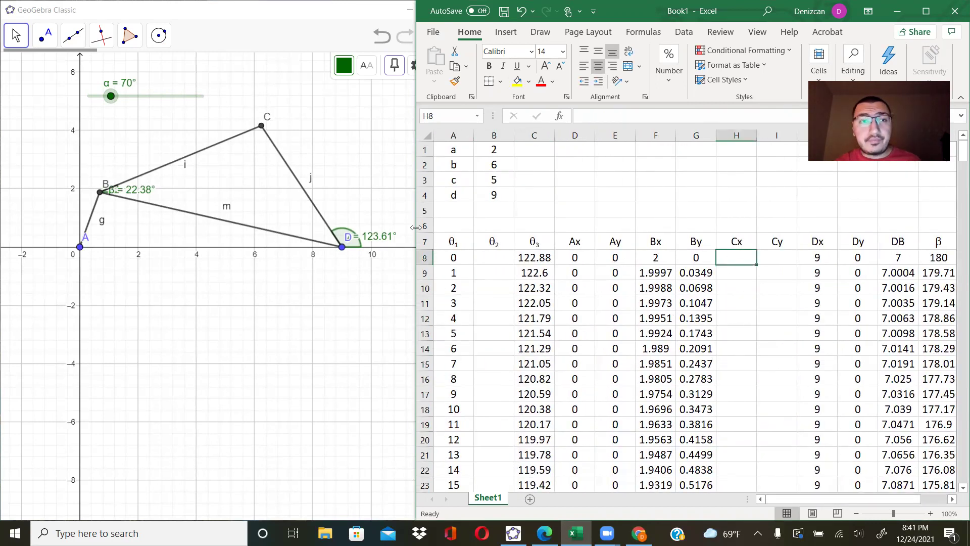
pyautogui.click(600, 115)
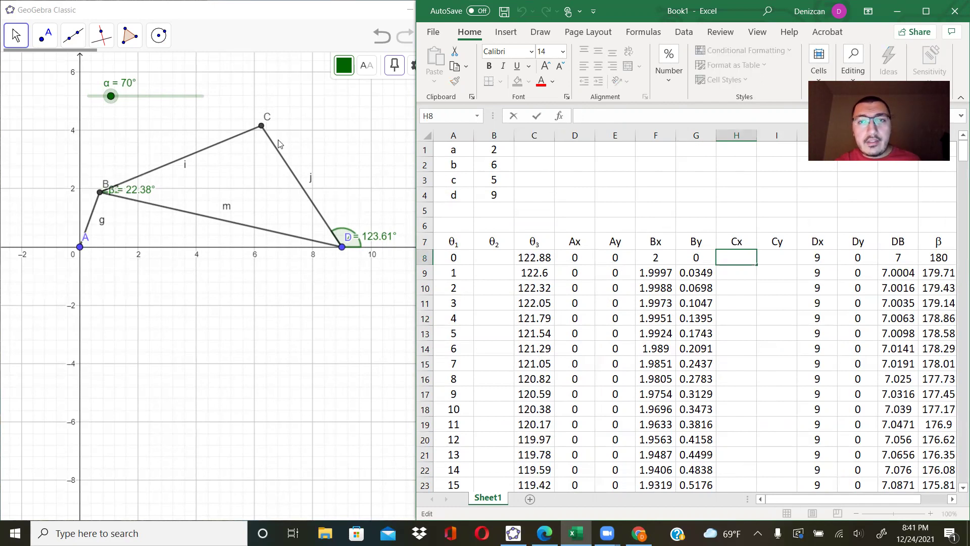
pyautogui.write('=')
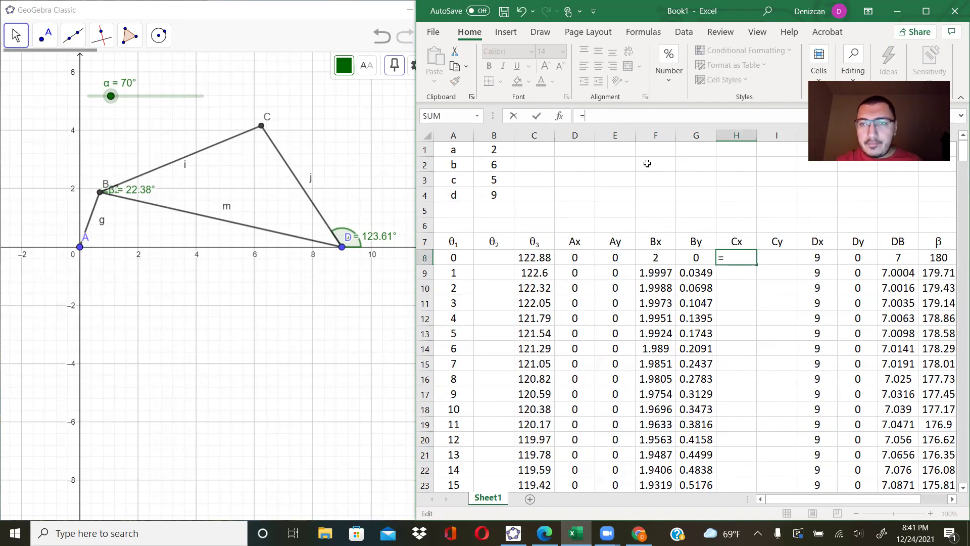
pyautogui.click(810, 260)
pyautogui.write('+')
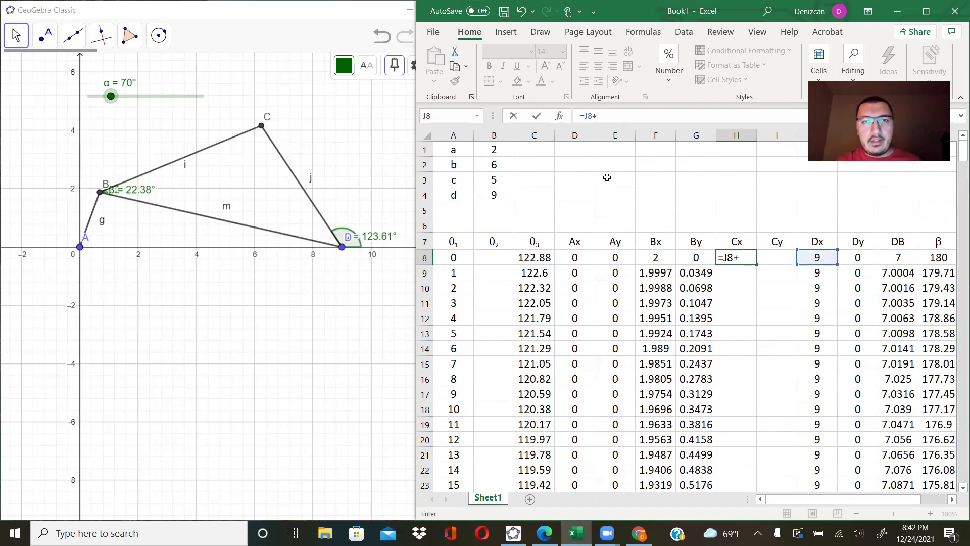
pyautogui.click(504, 182)
pyautogui.press('F4')
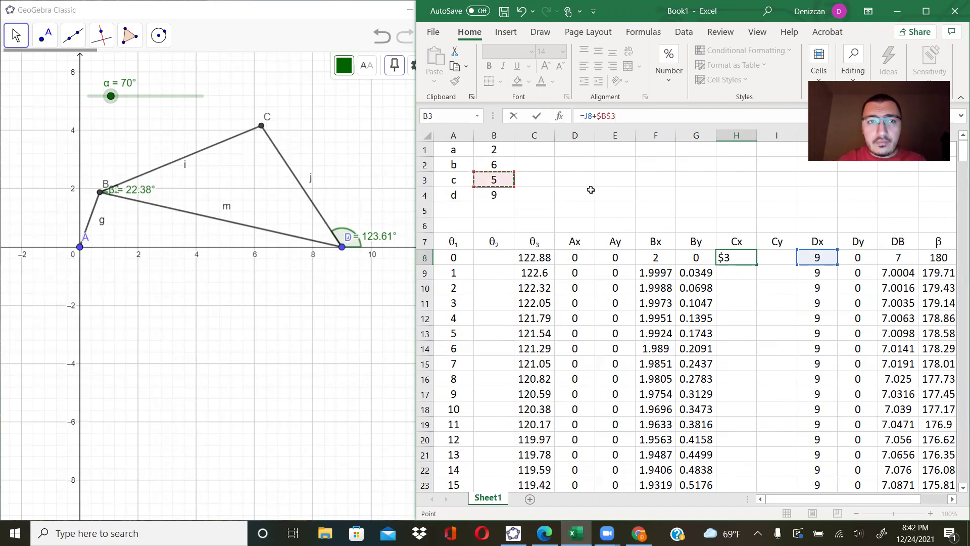
# Complete the Cx formula by multiplying link length c by cos(C8*pi()/180), and fill it down the Cx column.
pyautogui.write('*')
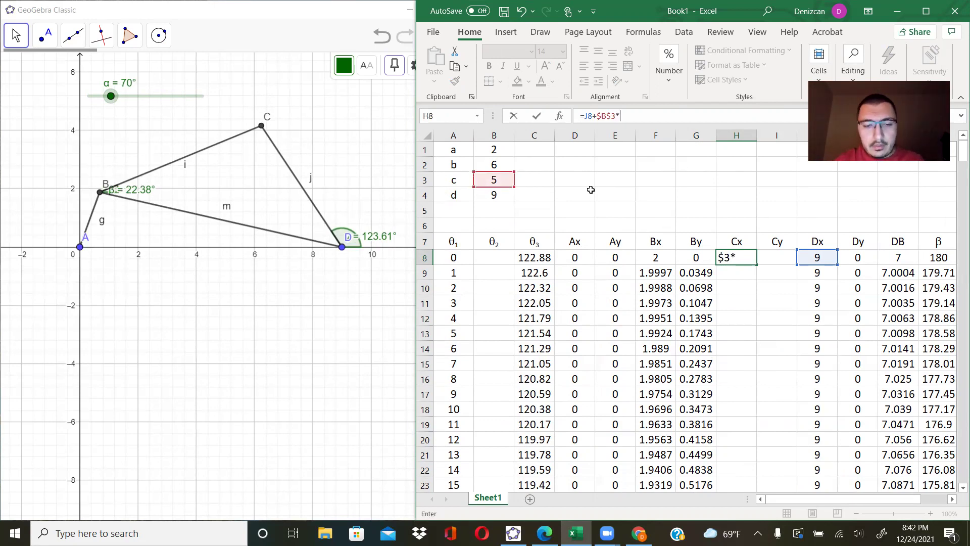
pyautogui.write('cos(')
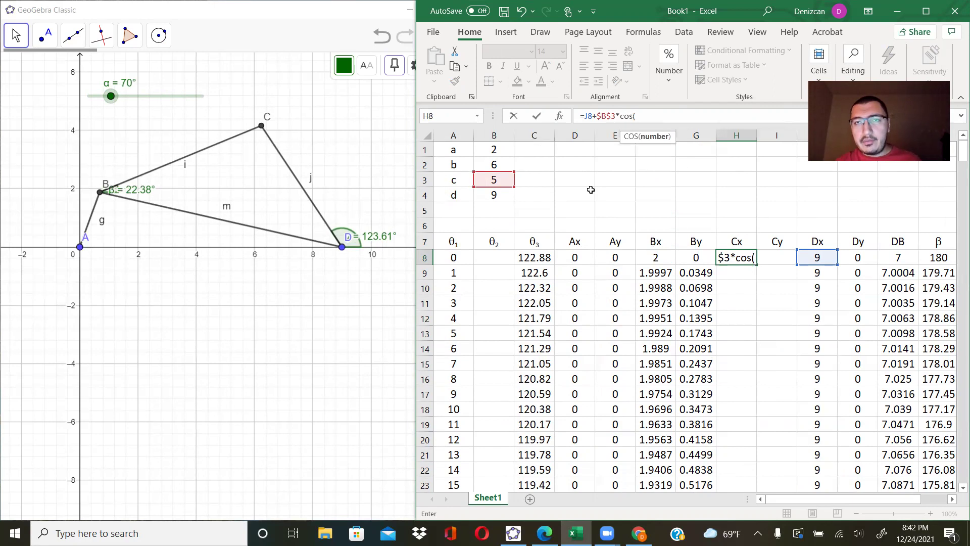
pyautogui.click(537, 259)
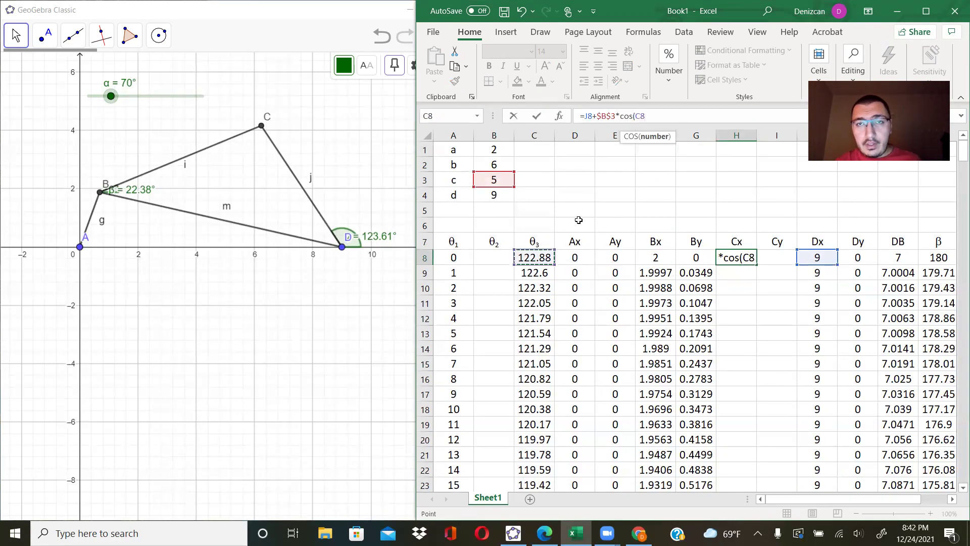
pyautogui.write('*p')
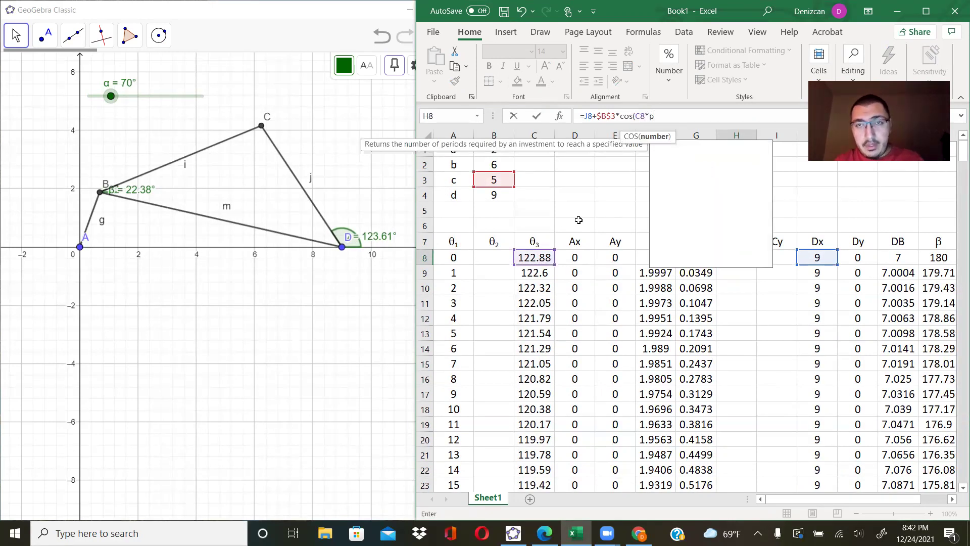
pyautogui.write('i()/180)')
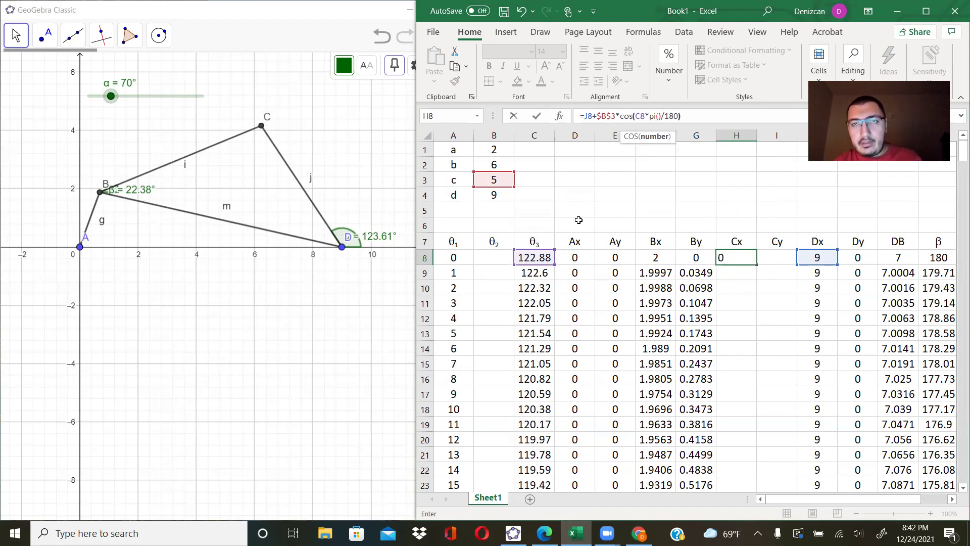
pyautogui.press('Return')
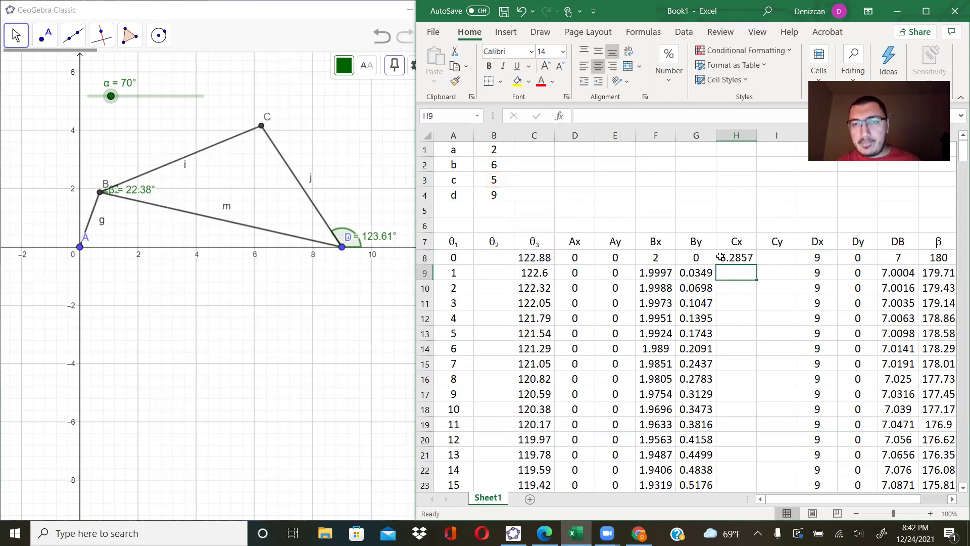
pyautogui.doubleClick(756, 266)
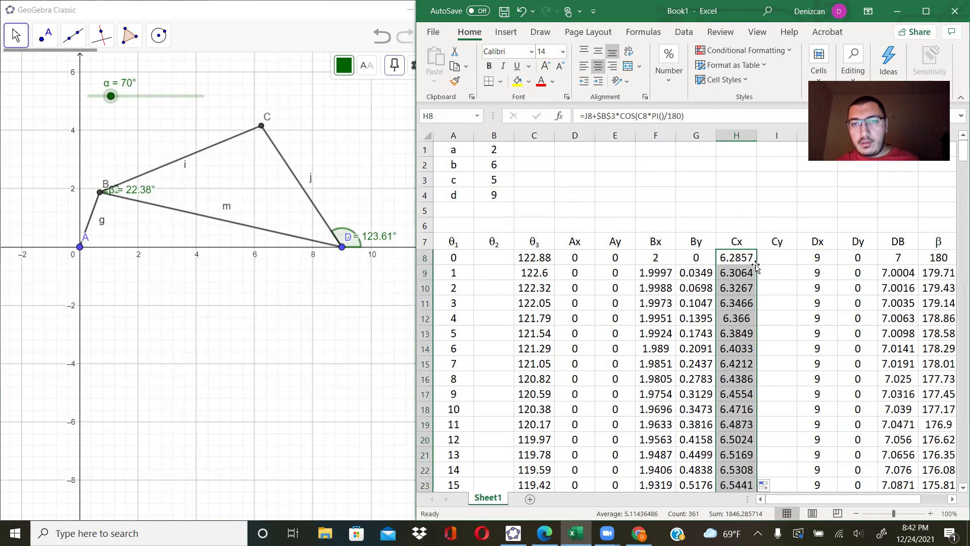
# Begin the Cy formula in I8 as =K8+$B$3, adding link length c as an absolute reference to Dy.
pyautogui.click(776, 260)
pyautogui.click(591, 116)
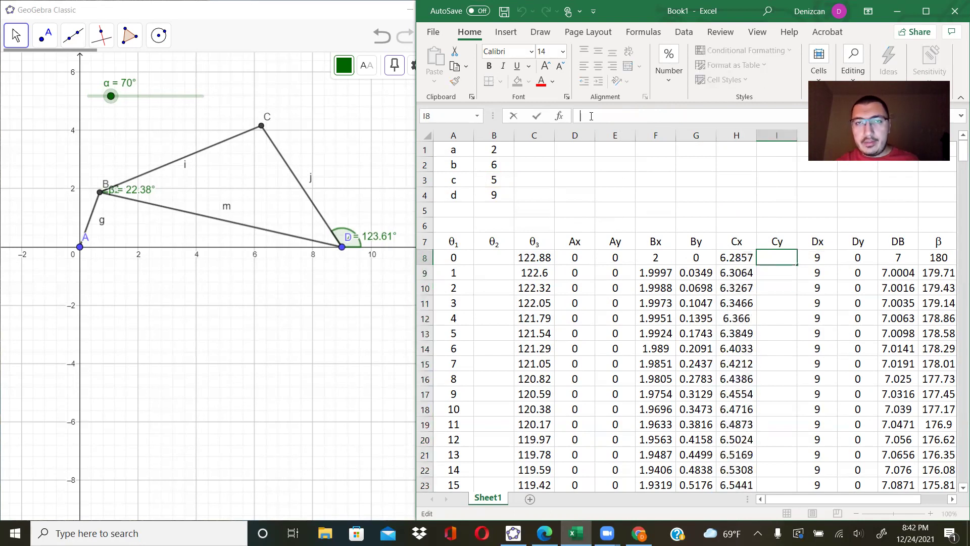
pyautogui.write('=')
pyautogui.click(851, 256)
pyautogui.write('+')
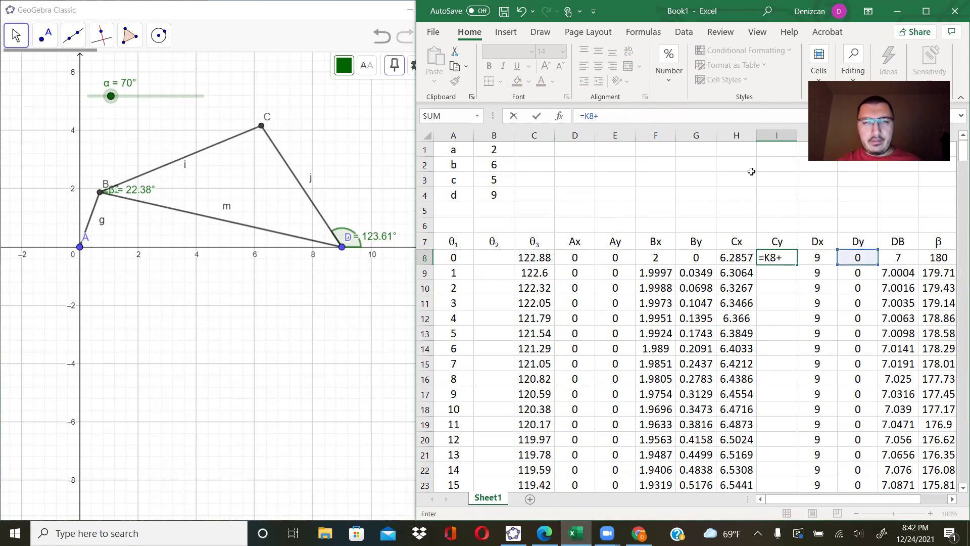
pyautogui.click(495, 180)
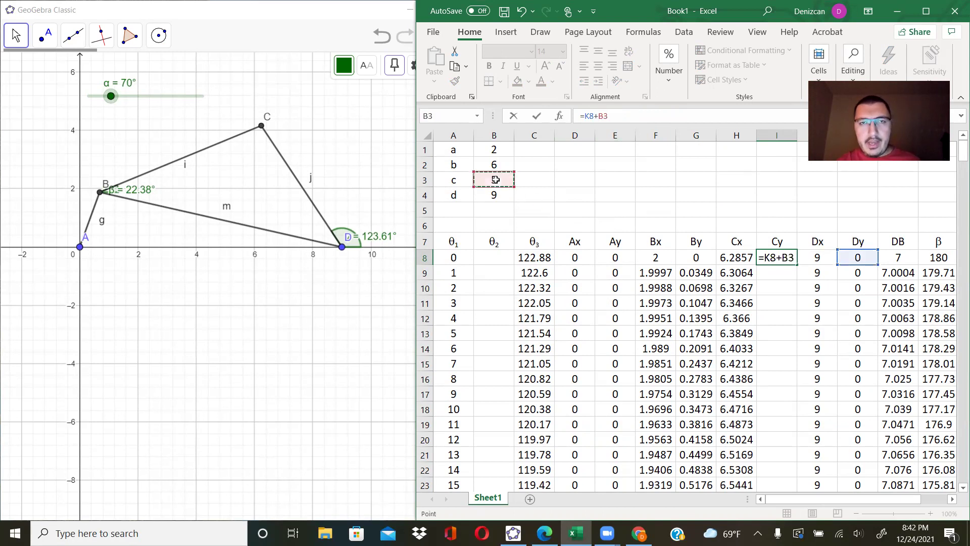
pyautogui.press('F4')
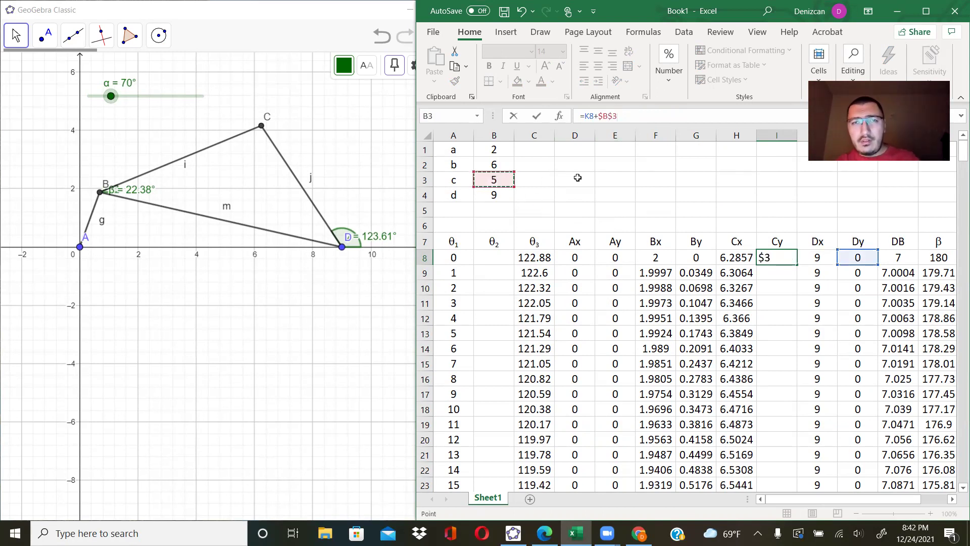
# Complete the Cy formula by multiplying link length c by sin(C8*pi()/180), and fill it down the Cy column.
pyautogui.write('*')
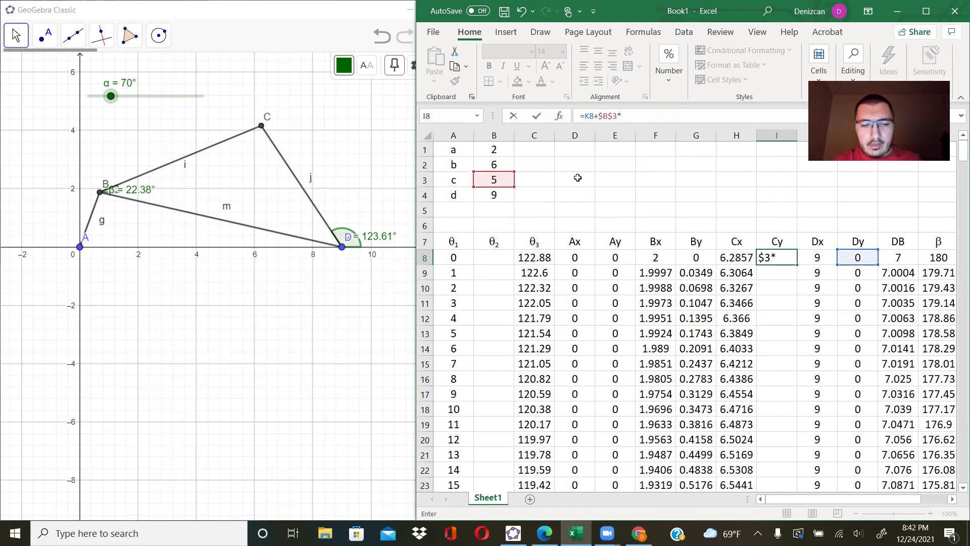
pyautogui.write('sin(')
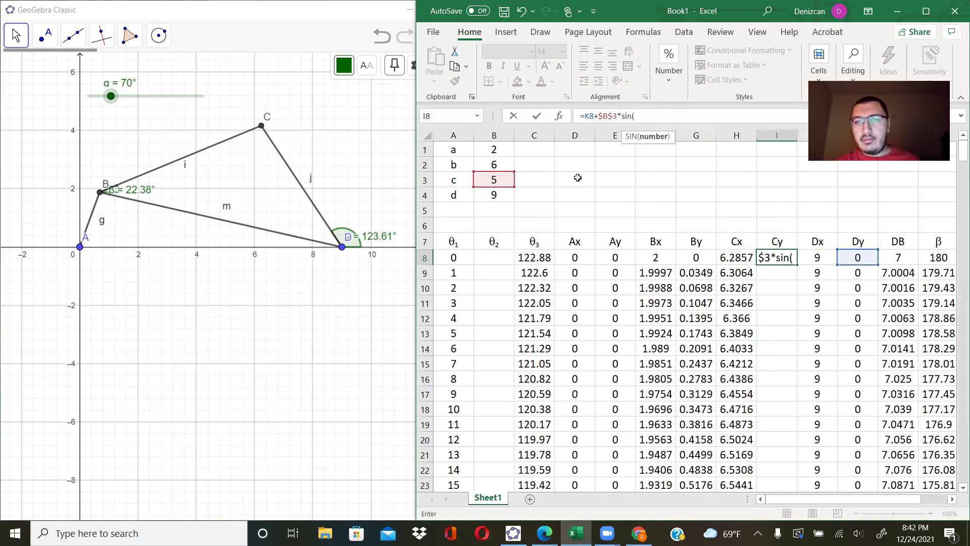
pyautogui.click(536, 256)
pyautogui.write('*pi()')
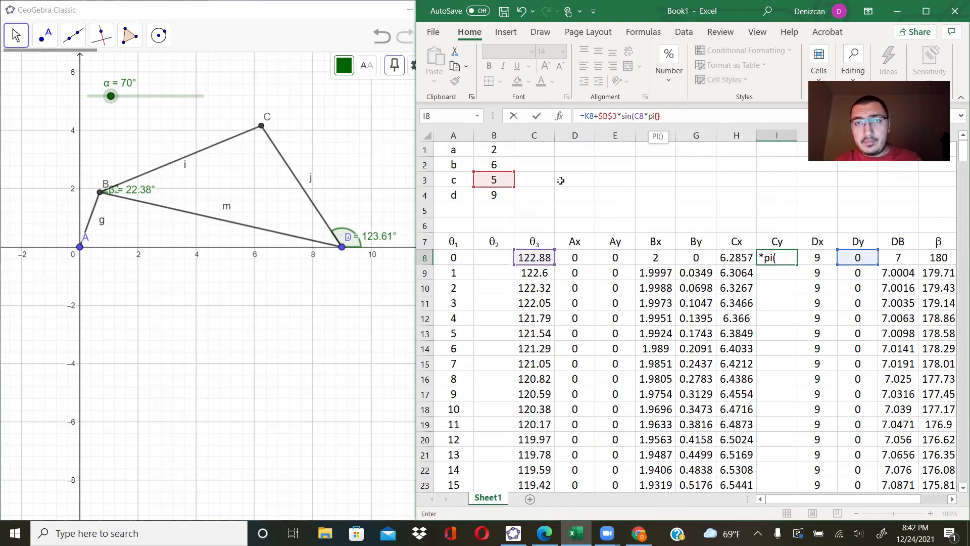
pyautogui.write('/180)')
pyautogui.press('Return')
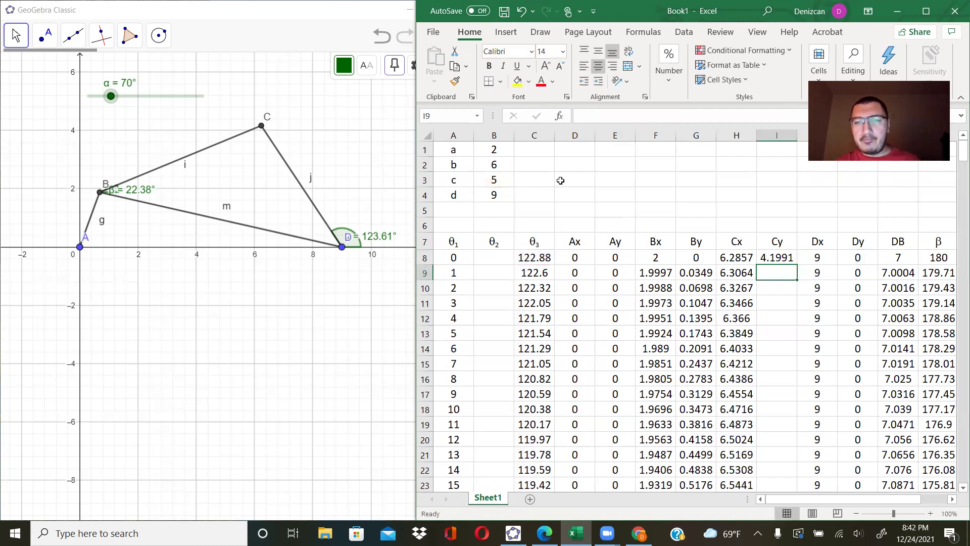
pyautogui.click(787, 258)
pyautogui.doubleClick(796, 265)
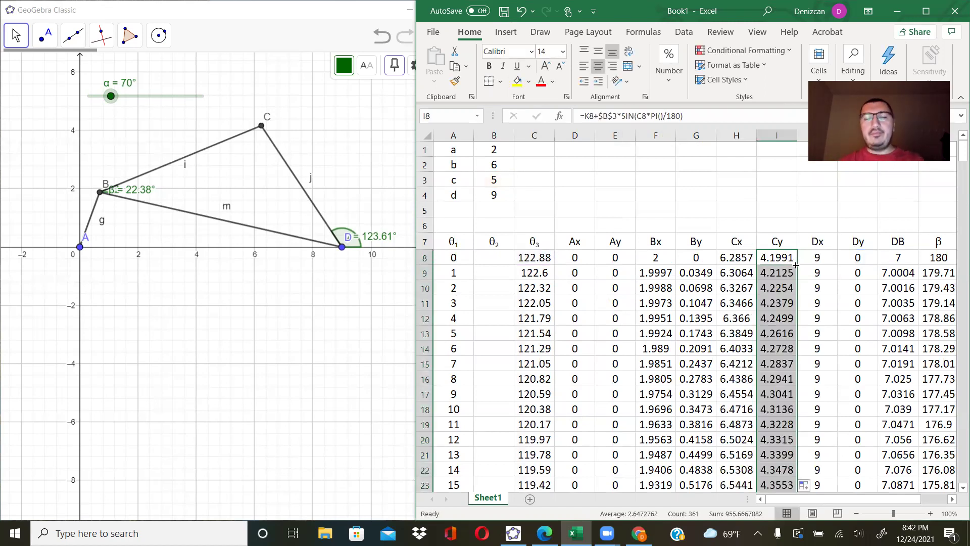
pyautogui.click(739, 259)
pyautogui.click(768, 258)
pyautogui.click(740, 256)
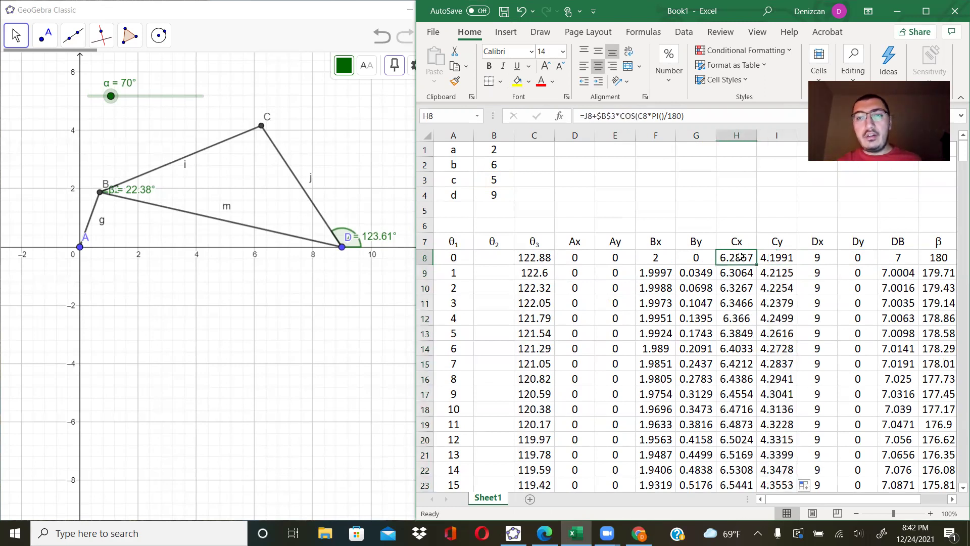
pyautogui.click(778, 259)
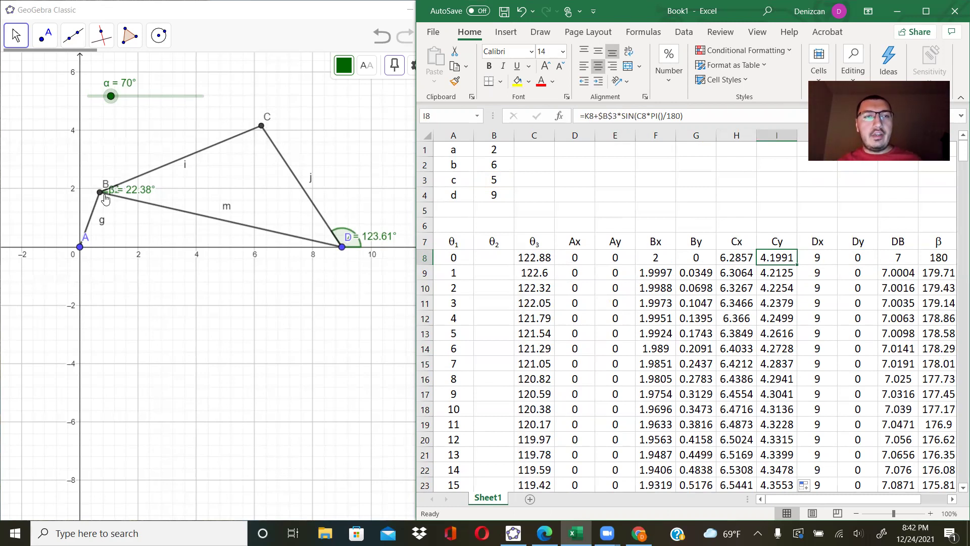
# Begin the θ2 formula in B8 as =atan2(H8-F8, using Cx minus Bx as the x argument.
pyautogui.click(495, 254)
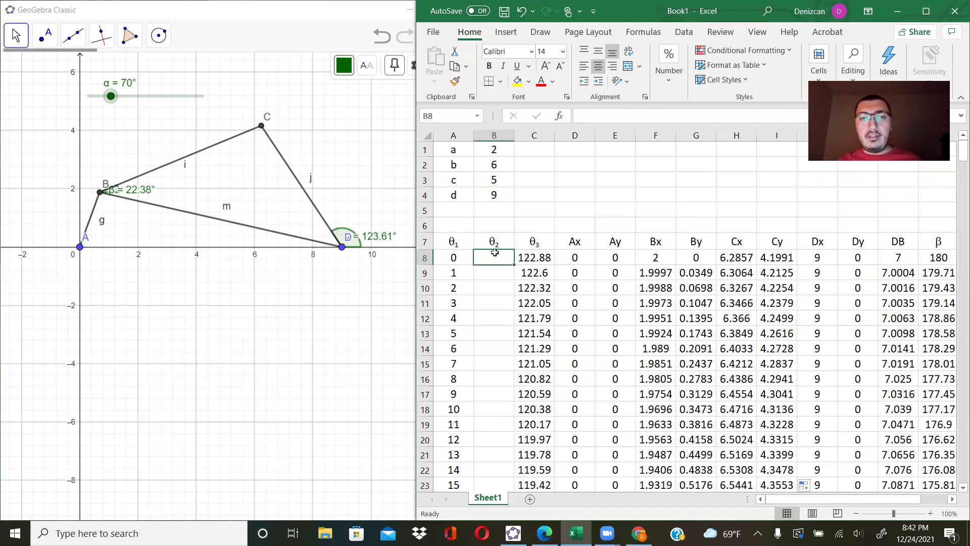
pyautogui.click(597, 122)
pyautogui.write('+')
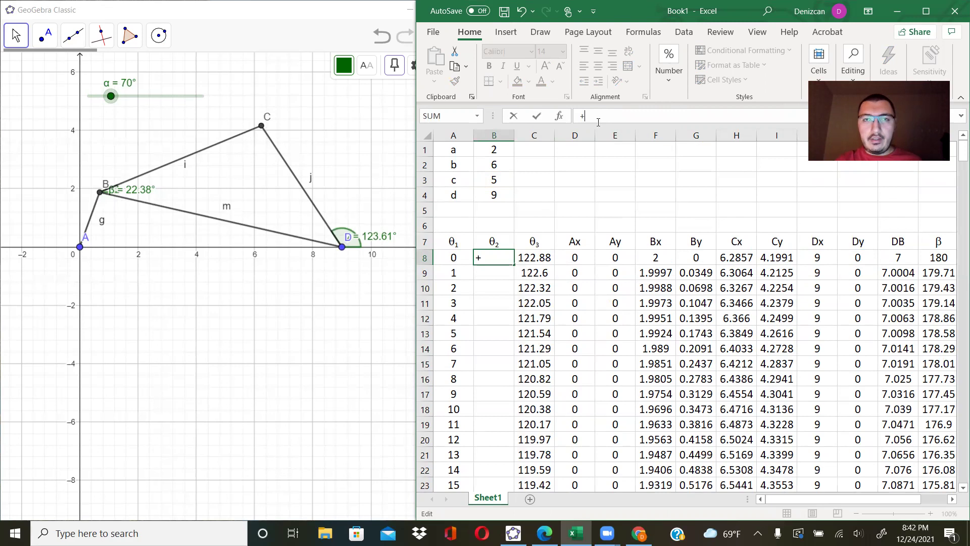
pyautogui.press('BackSpace')
pyautogui.write('=atan2(')
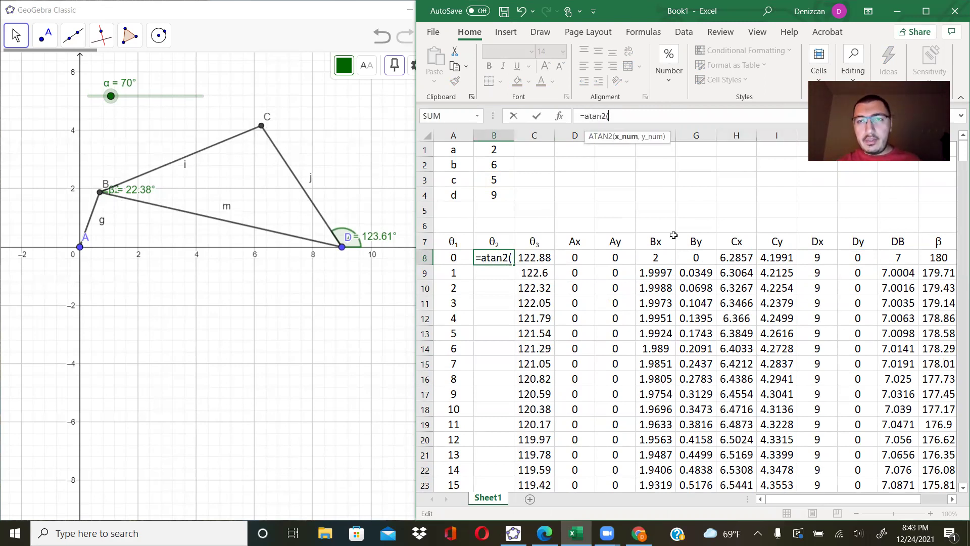
pyautogui.click(731, 256)
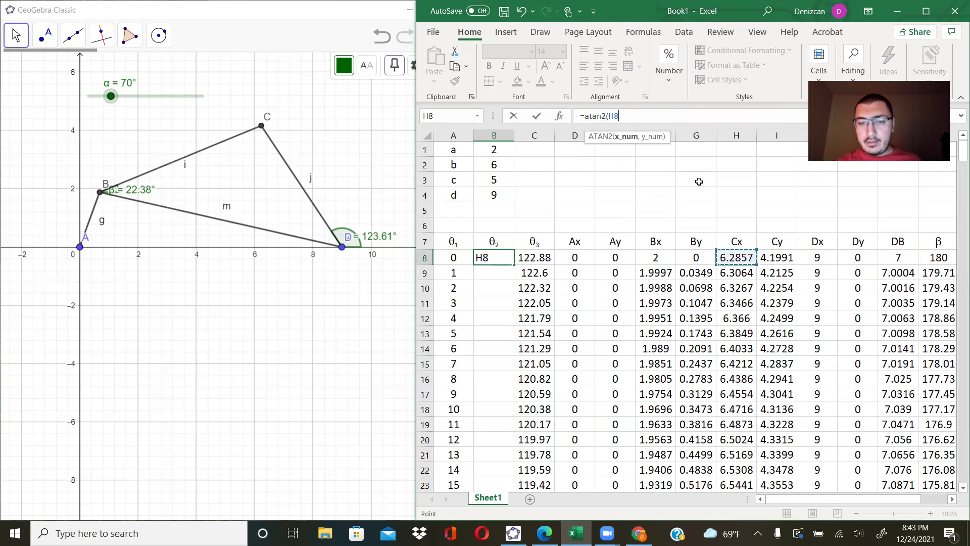
pyautogui.write('-')
pyautogui.click(653, 255)
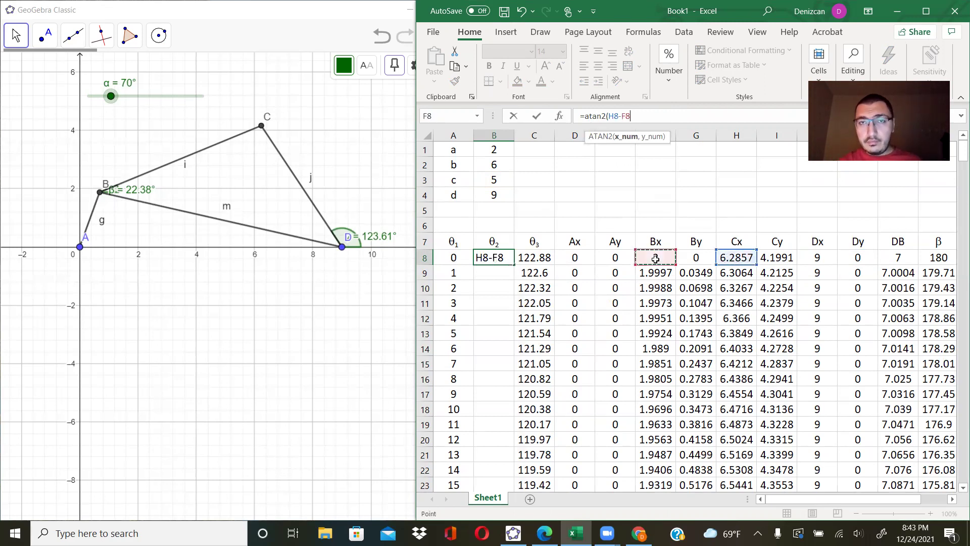
# Complete the θ2 formula with I8-G8 as the y argument, convert it to degrees with *180/pi(), and fill it down.
pyautogui.write(',')
pyautogui.click(773, 253)
pyautogui.write('-')
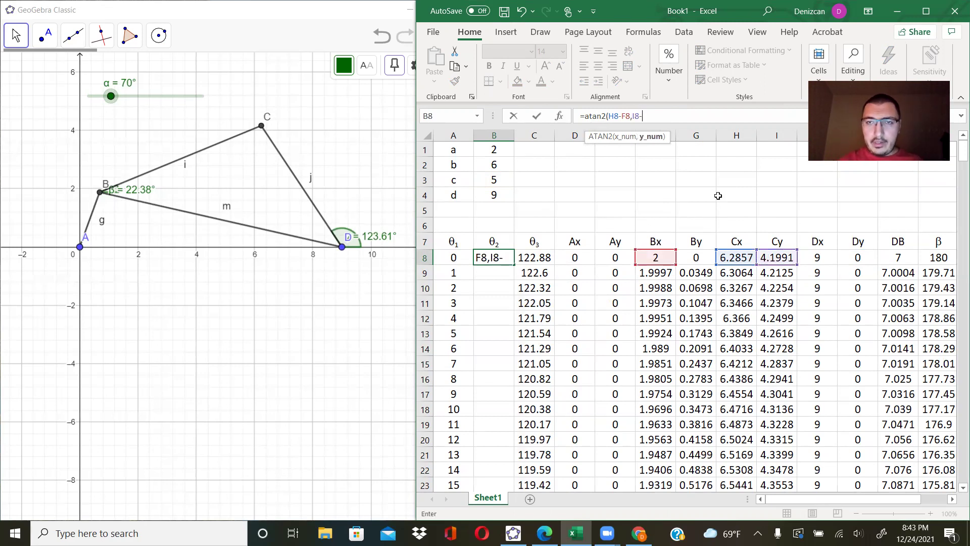
pyautogui.click(695, 253)
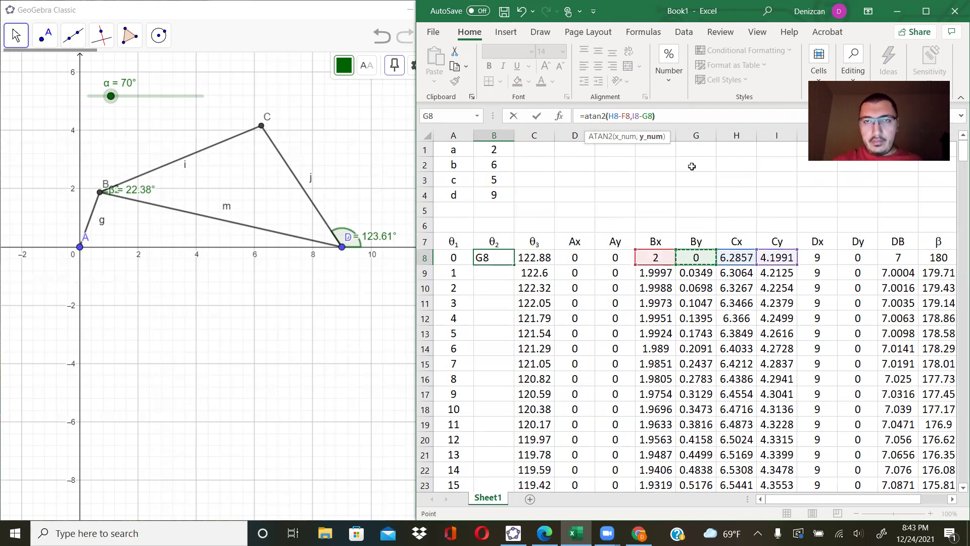
pyautogui.write(')')
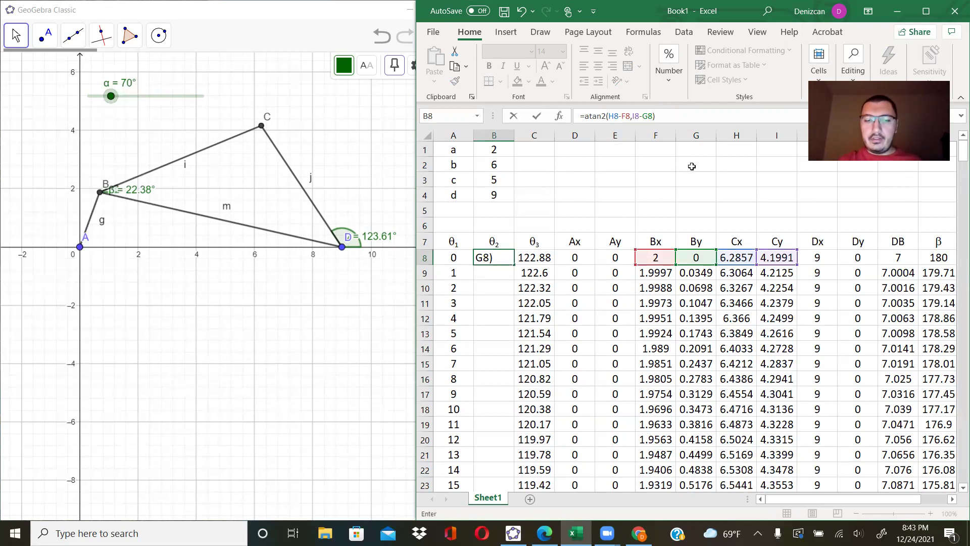
pyautogui.write('*180')
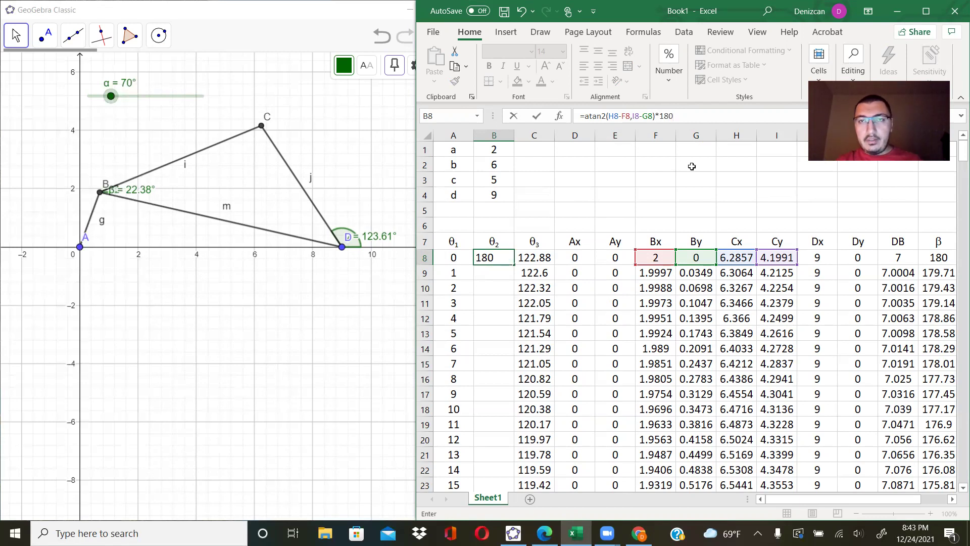
pyautogui.write('/pi()')
pyautogui.press('Return')
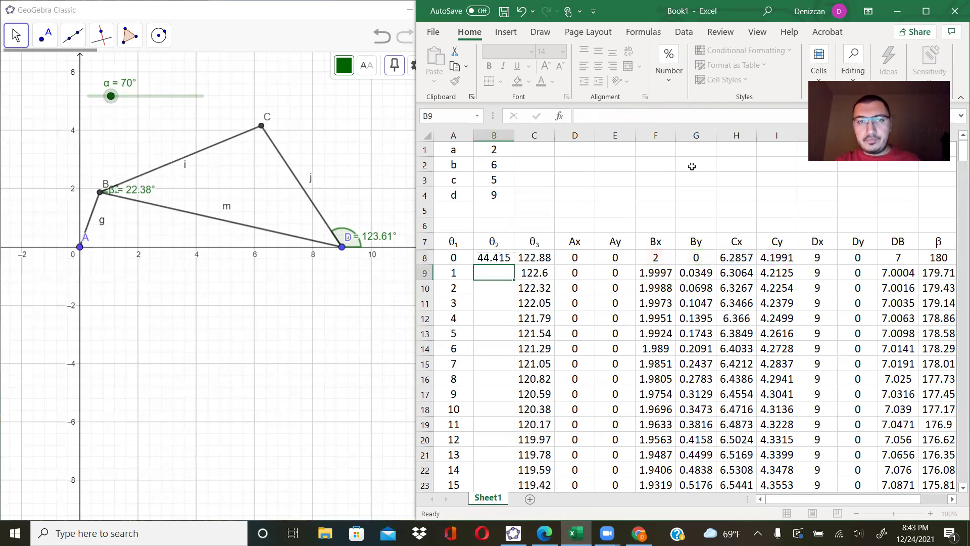
pyautogui.click(495, 258)
pyautogui.doubleClick(514, 265)
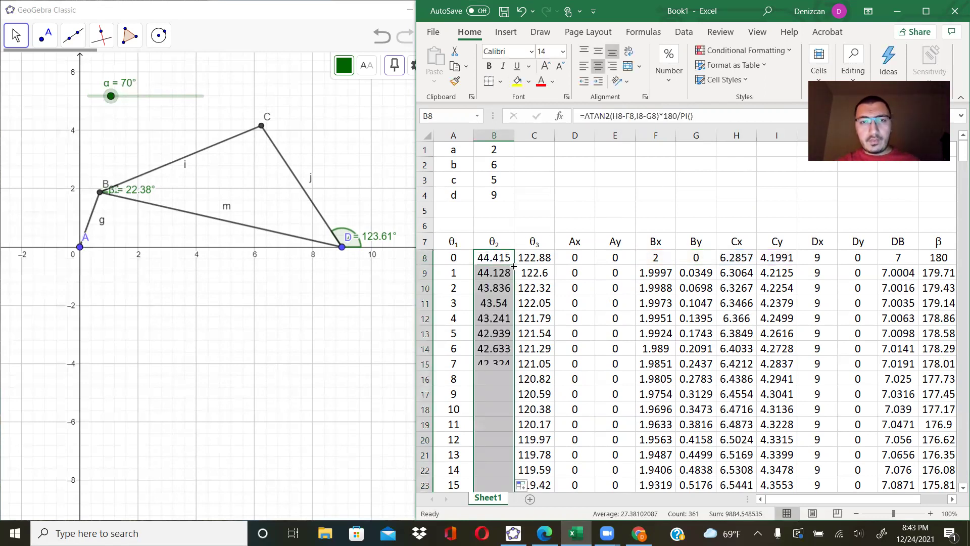
# Compare the θ2 value in the θ1 = 70 row with GeoGebra's angle at B.
pyautogui.scroll(-18, 558, 360)
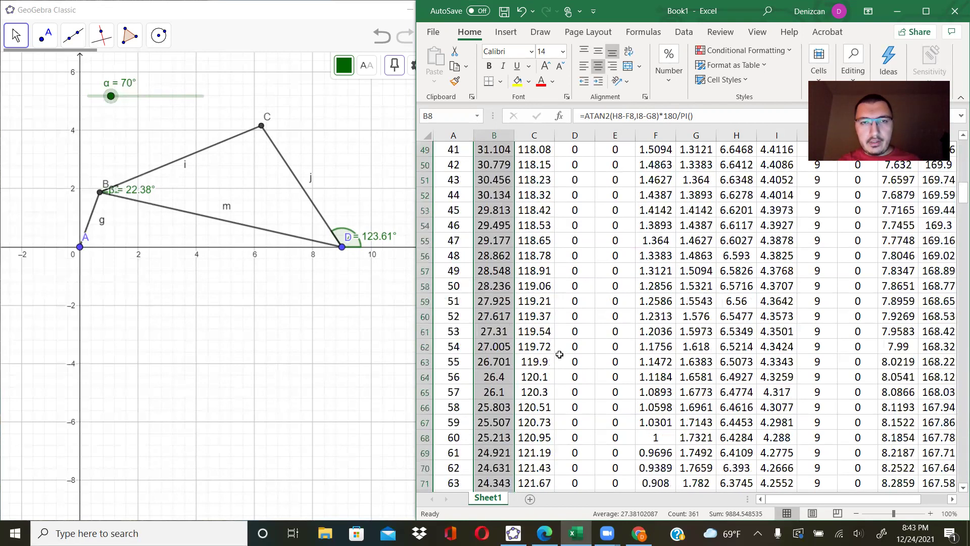
pyautogui.scroll(-4, 559, 354)
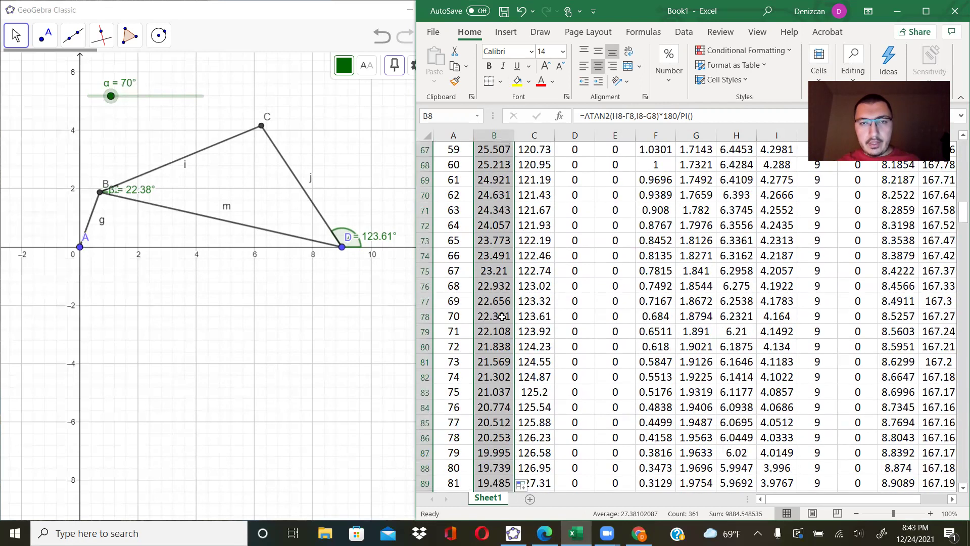
pyautogui.click(477, 319)
pyautogui.click(458, 317)
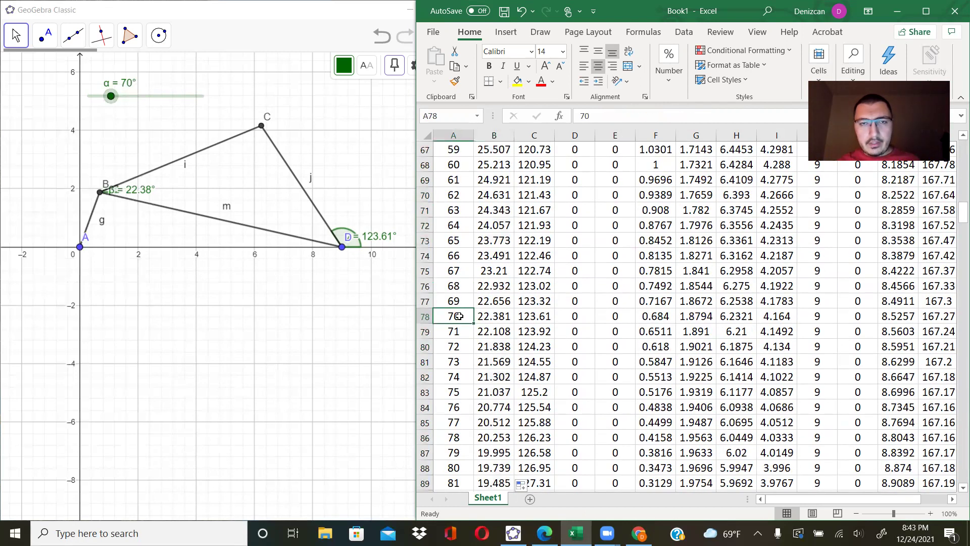
pyautogui.click(493, 317)
pyautogui.click(490, 331)
pyautogui.click(493, 317)
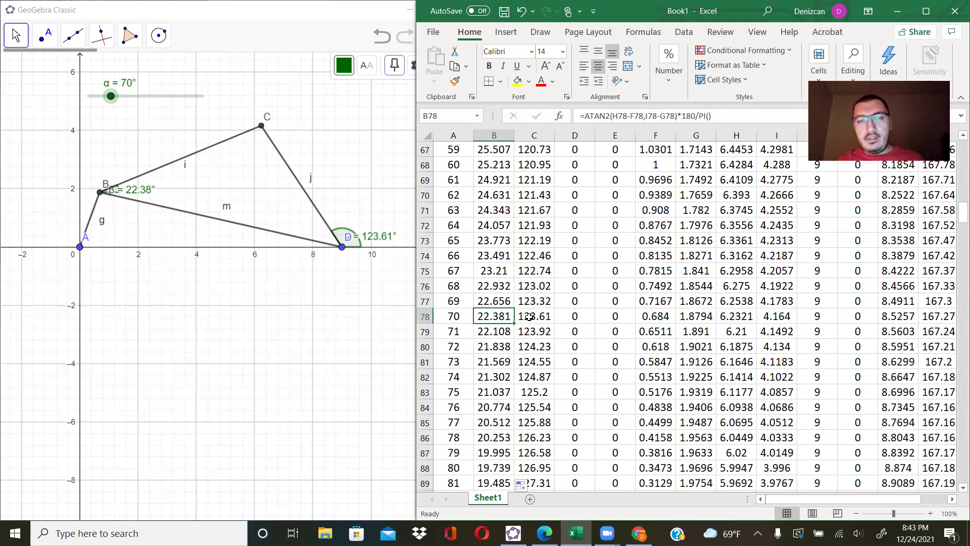
pyautogui.scroll(20, 647, 412)
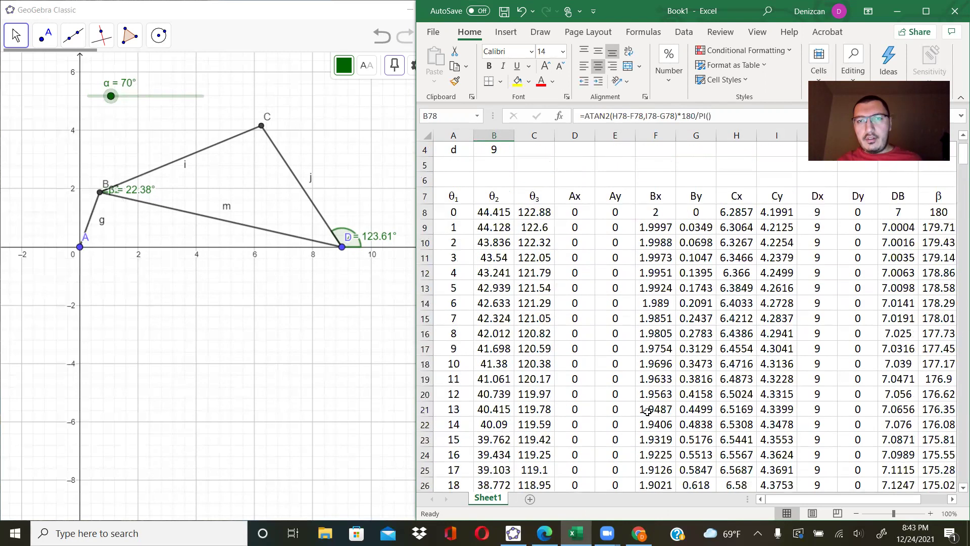
pyautogui.scroll(-12, 646, 410)
pyautogui.scroll(13, 645, 408)
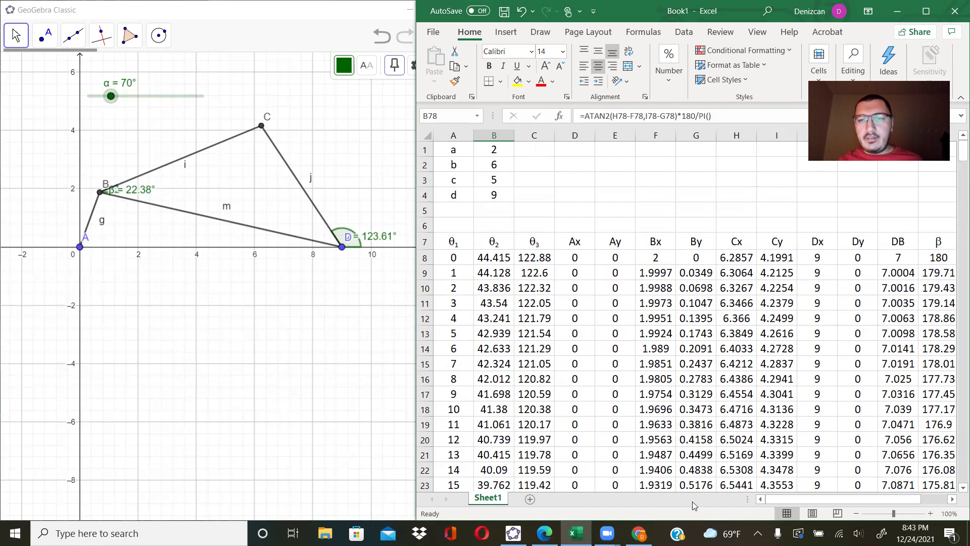
pyautogui.moveTo(820, 499)
pyautogui.mouseDown()
pyautogui.moveTo(859, 499)
pyautogui.moveTo(821, 498)
pyautogui.mouseUp()
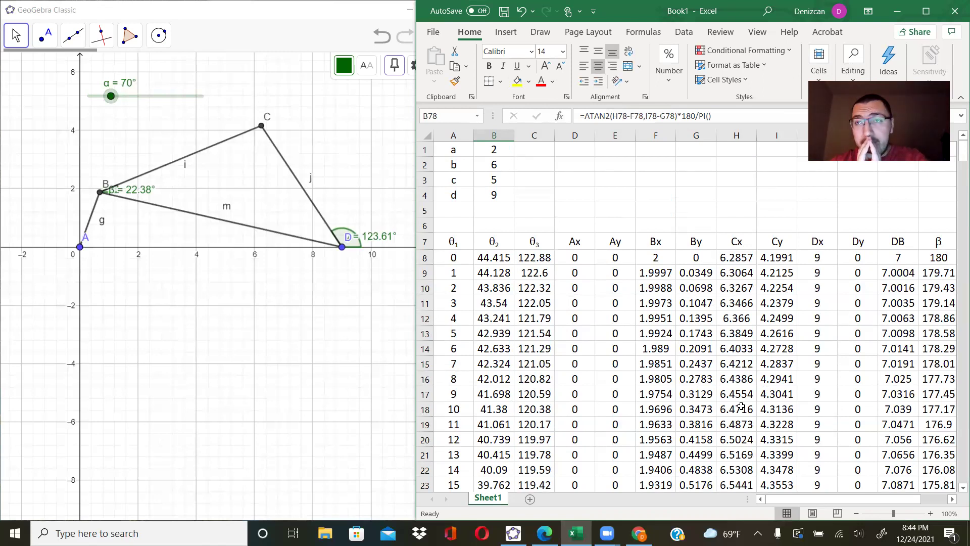
# Set link length a to 3, c to 7 and d to 11 in the parameter cells above the table.
pyautogui.click(491, 153)
pyautogui.write('3')
pyautogui.press('Return')
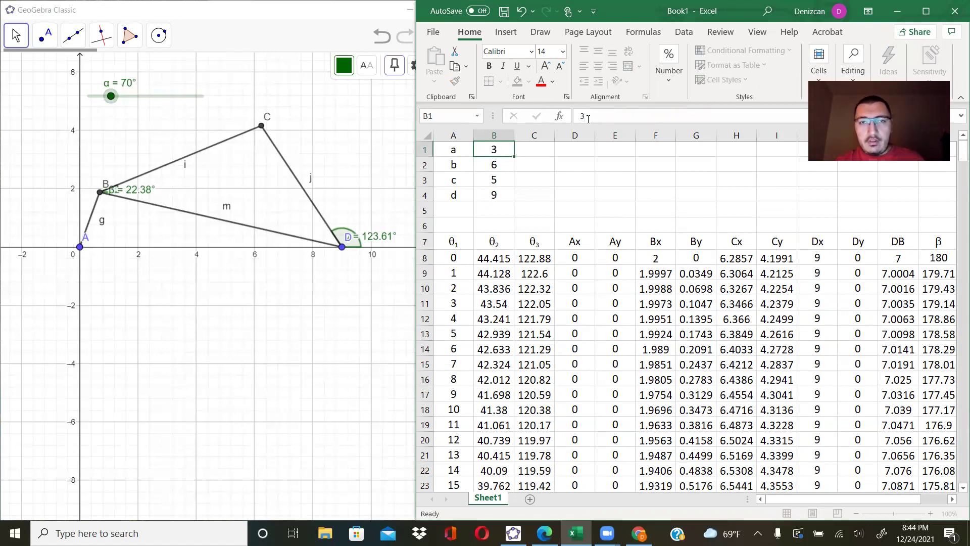
pyautogui.press('Return')
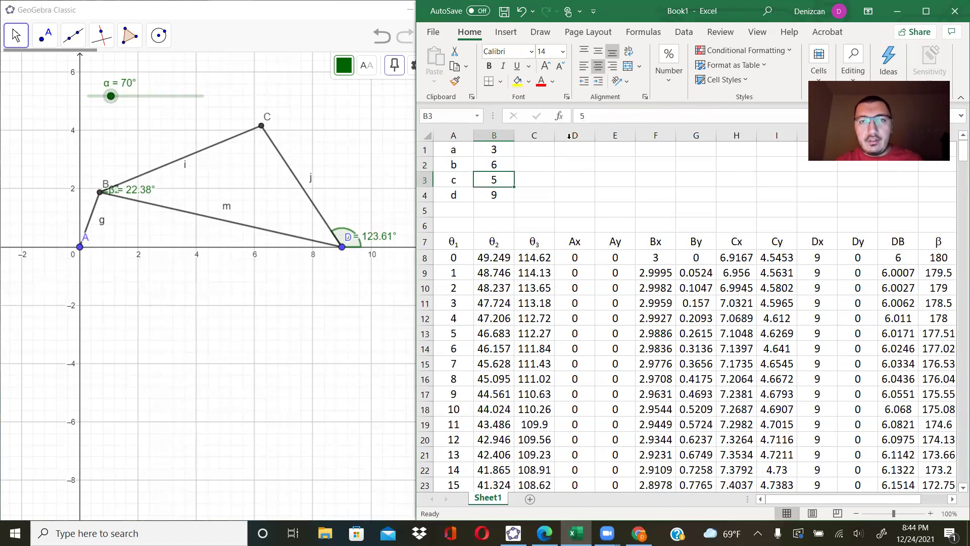
pyautogui.doubleClick(593, 116)
pyautogui.write('7')
pyautogui.press('Return')
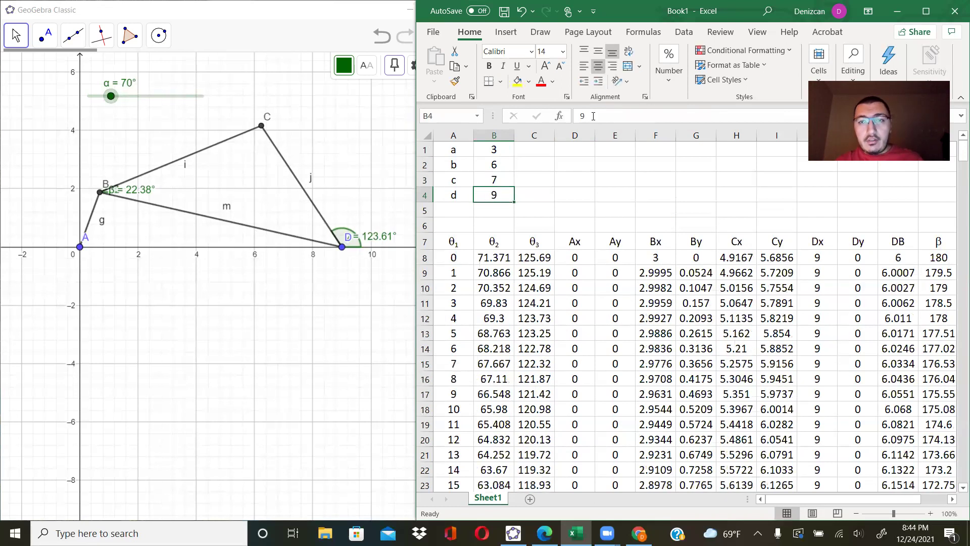
pyautogui.doubleClick(587, 114)
pyautogui.write('11')
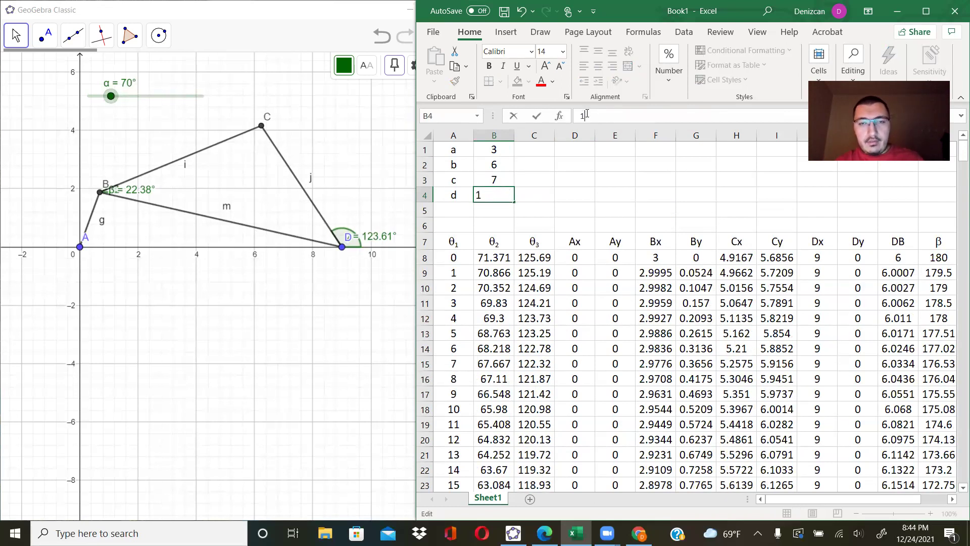
pyautogui.press('Return')
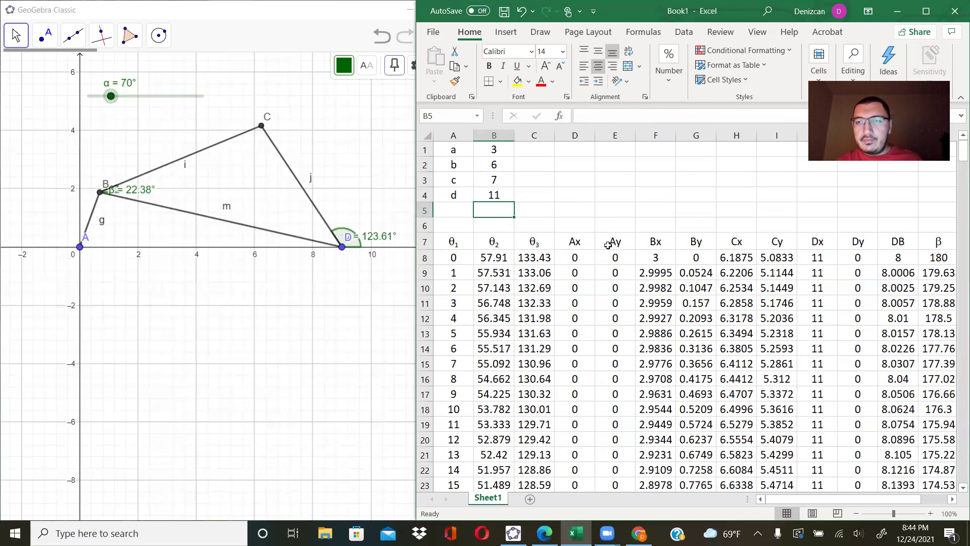